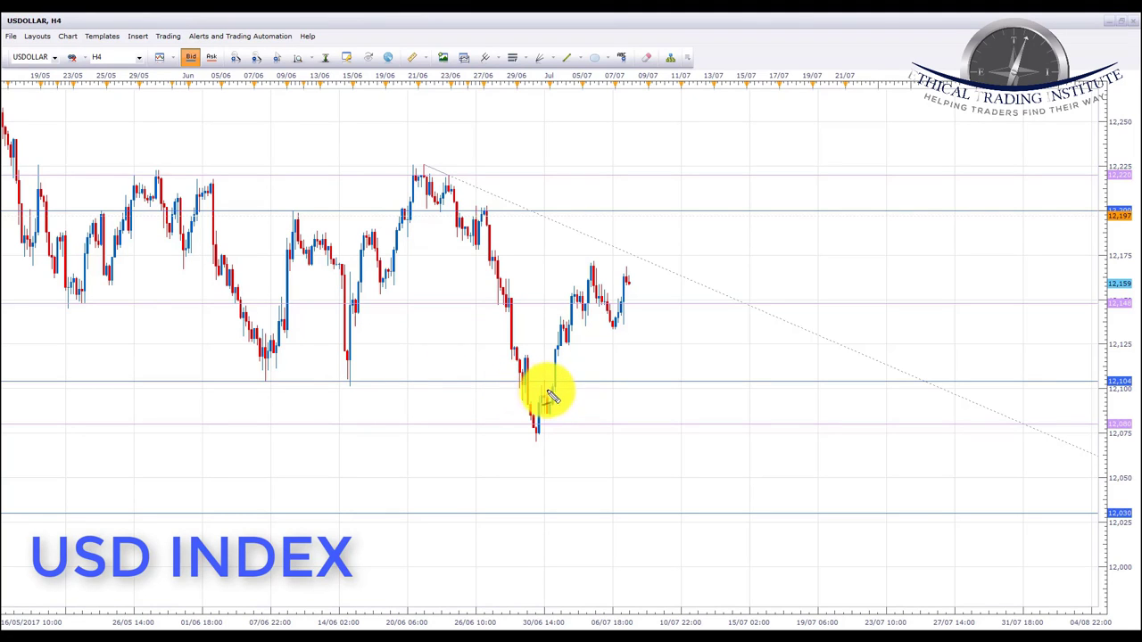
- Highlight the 12,104 level at the late-June low and the 12,148 level beneath current price on the USDOLLAR H4 chart
drag(571, 401, 559, 378)
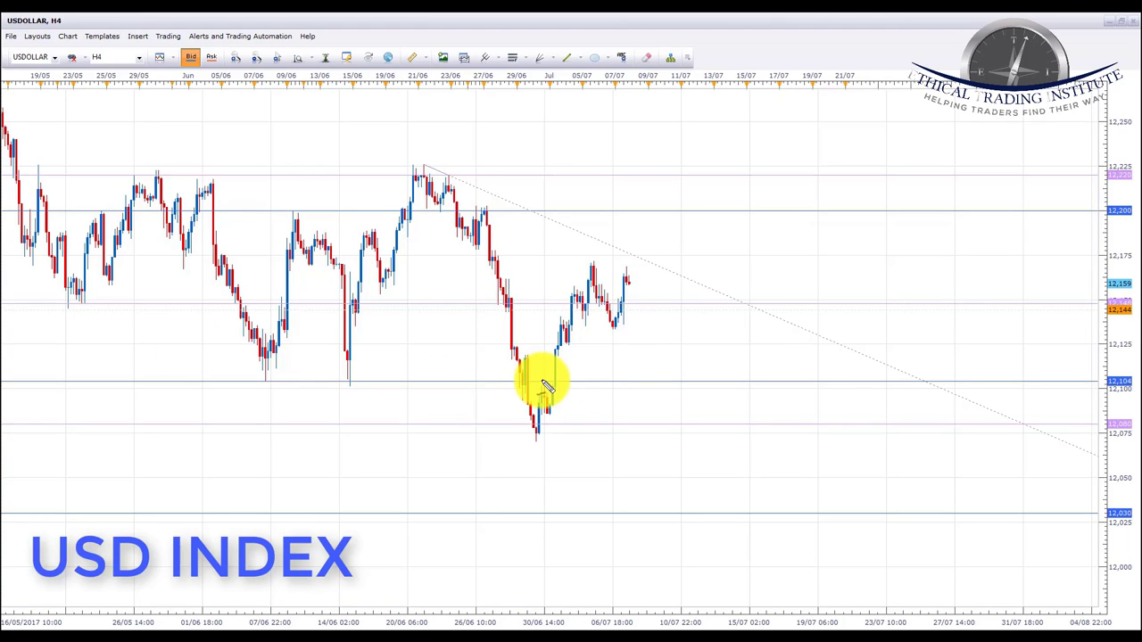
drag(527, 385, 571, 384)
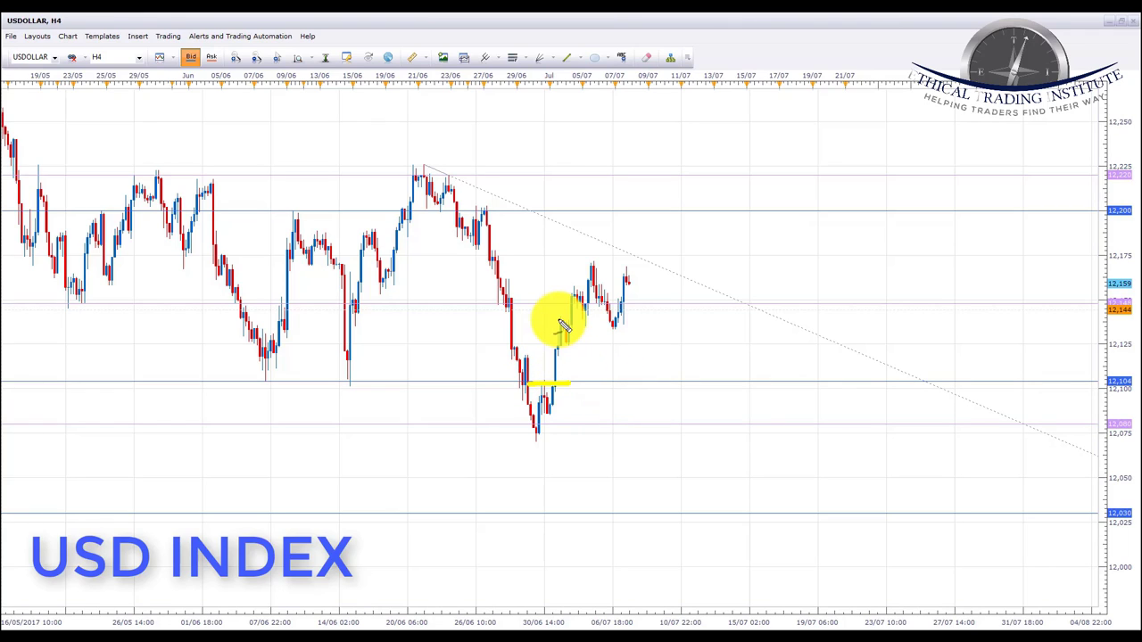
drag(549, 306, 748, 306)
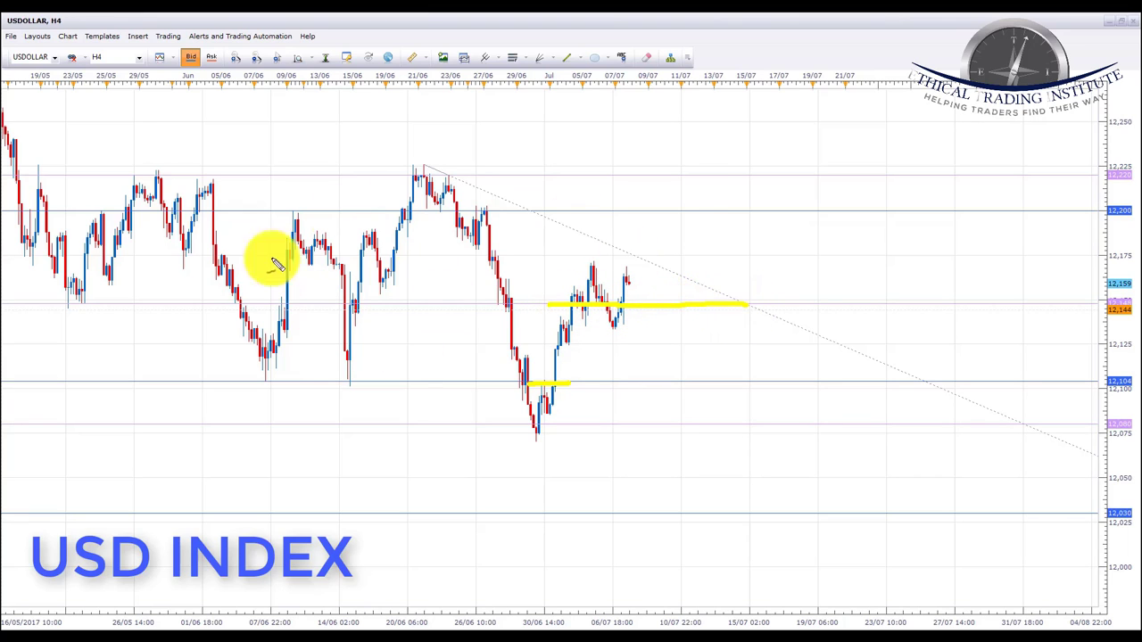
- Outline the 12,200–12,220 resistance and 12,104 support zones, extend the 12,148 highlight across earlier price action, and clear all marks
mouse_move(89, 210)
mouse_down()
mouse_move(395, 221)
mouse_move(448, 214)
mouse_move(451, 173)
mouse_move(115, 178)
mouse_move(101, 209)
mouse_up()
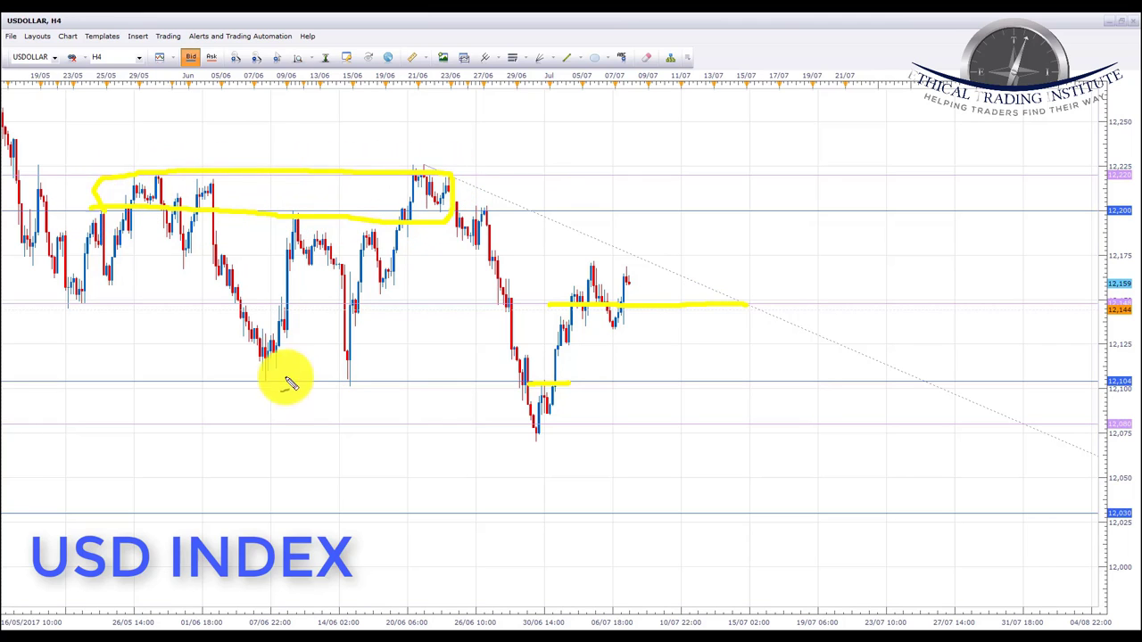
mouse_move(247, 358)
mouse_down()
mouse_move(268, 387)
mouse_move(444, 401)
mouse_move(565, 398)
mouse_move(584, 367)
mouse_move(258, 349)
mouse_move(259, 364)
mouse_up()
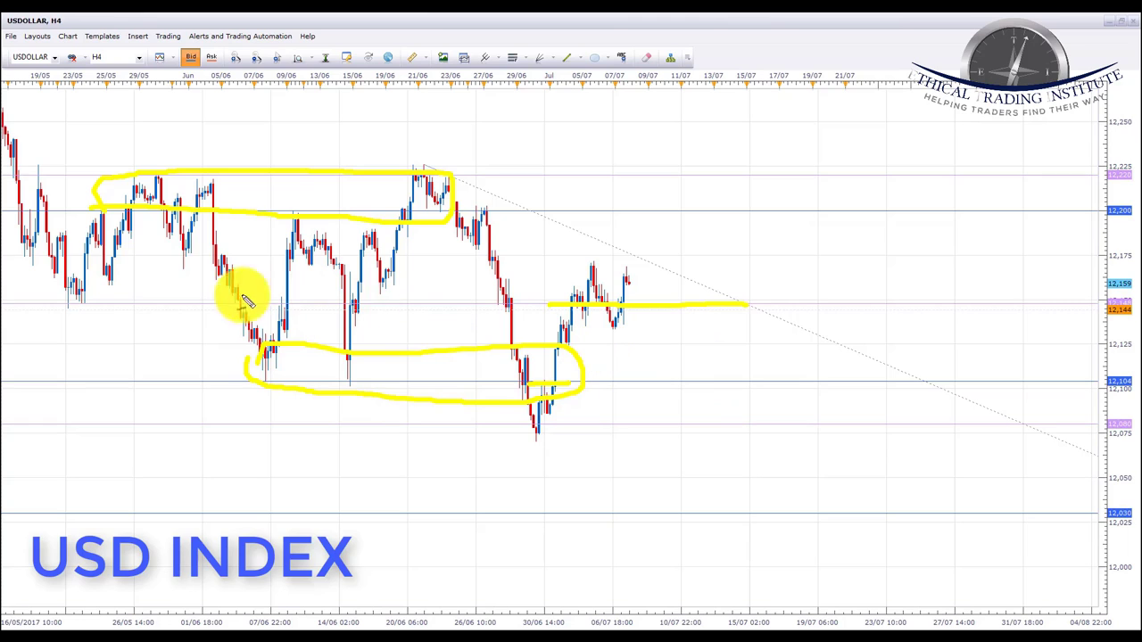
drag(166, 307, 548, 306)
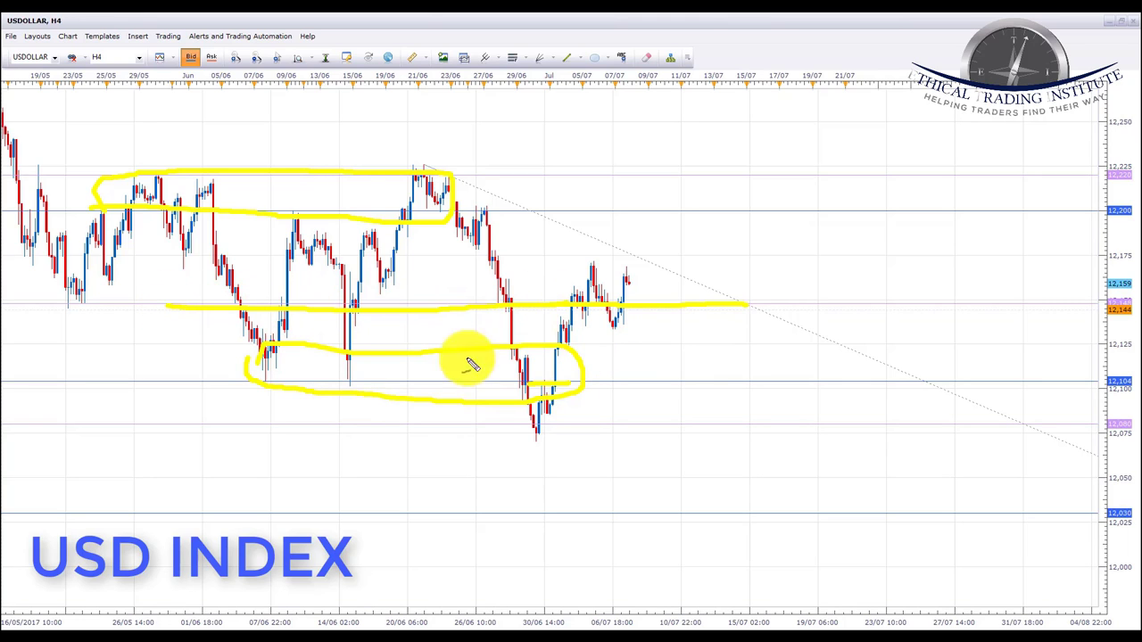
key(Escape)
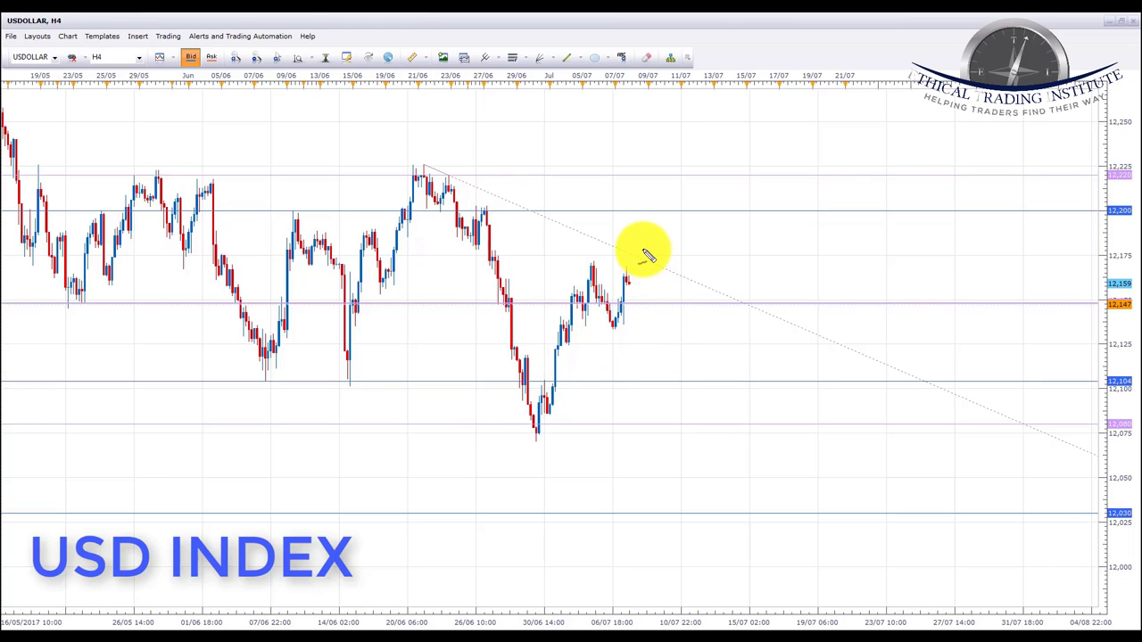
- Circle the descending trendline just above current price, trace the recent swings around 12,148 with a line through them, and clear the marks
mouse_move(606, 256)
mouse_down()
mouse_move(619, 268)
mouse_move(650, 262)
mouse_move(644, 252)
mouse_up()
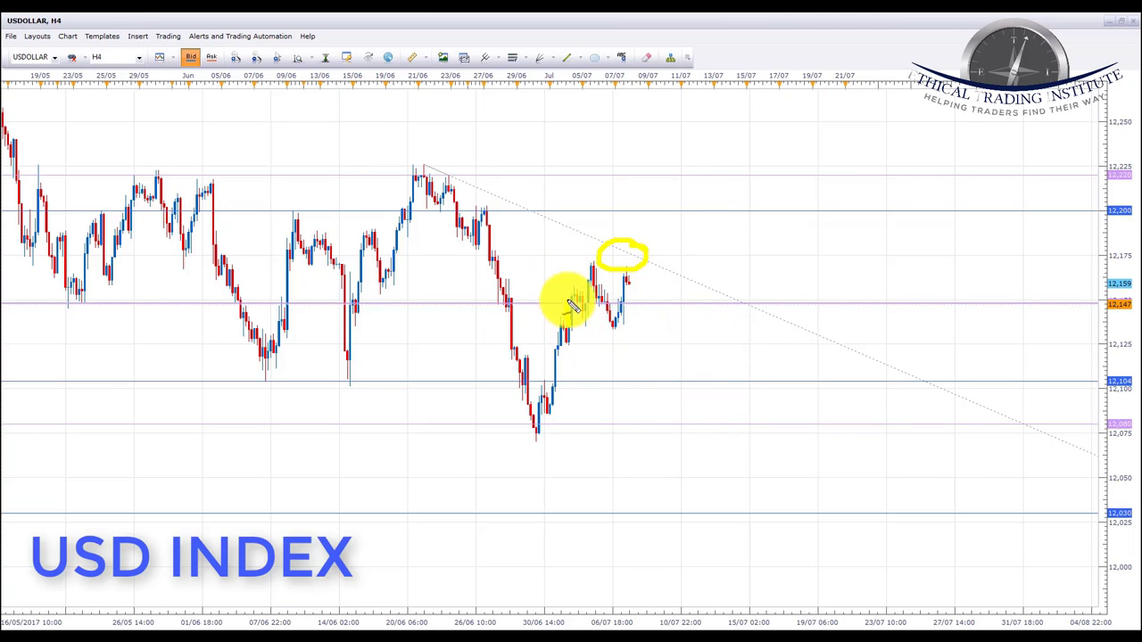
mouse_move(569, 323)
mouse_down()
mouse_move(584, 268)
mouse_move(624, 319)
mouse_move(632, 311)
mouse_move(623, 268)
mouse_up()
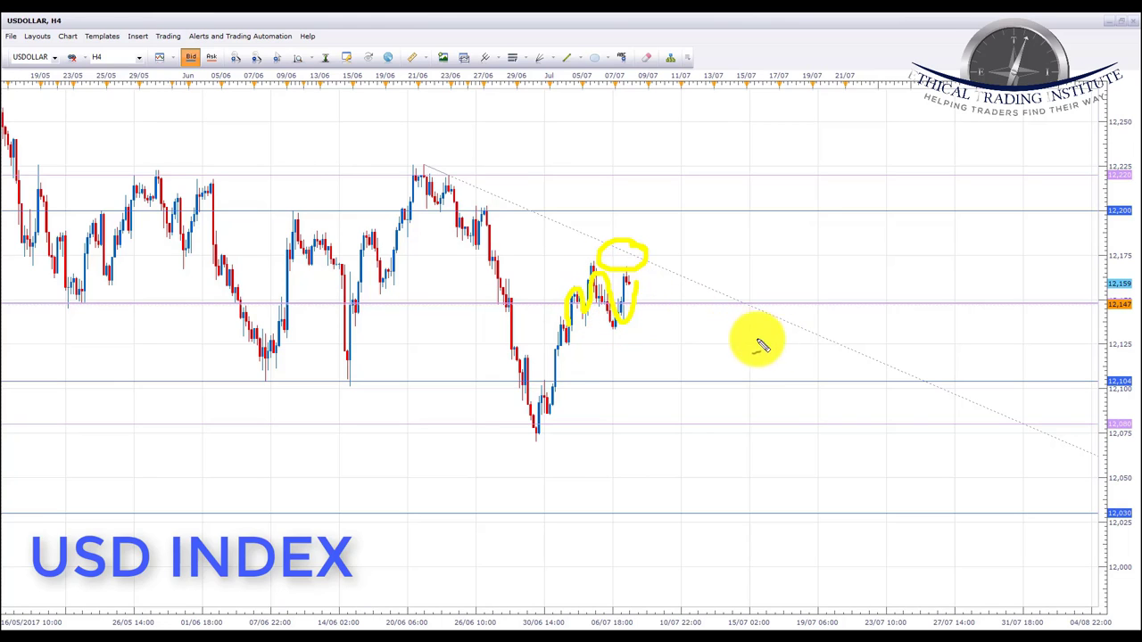
drag(539, 300, 656, 303)
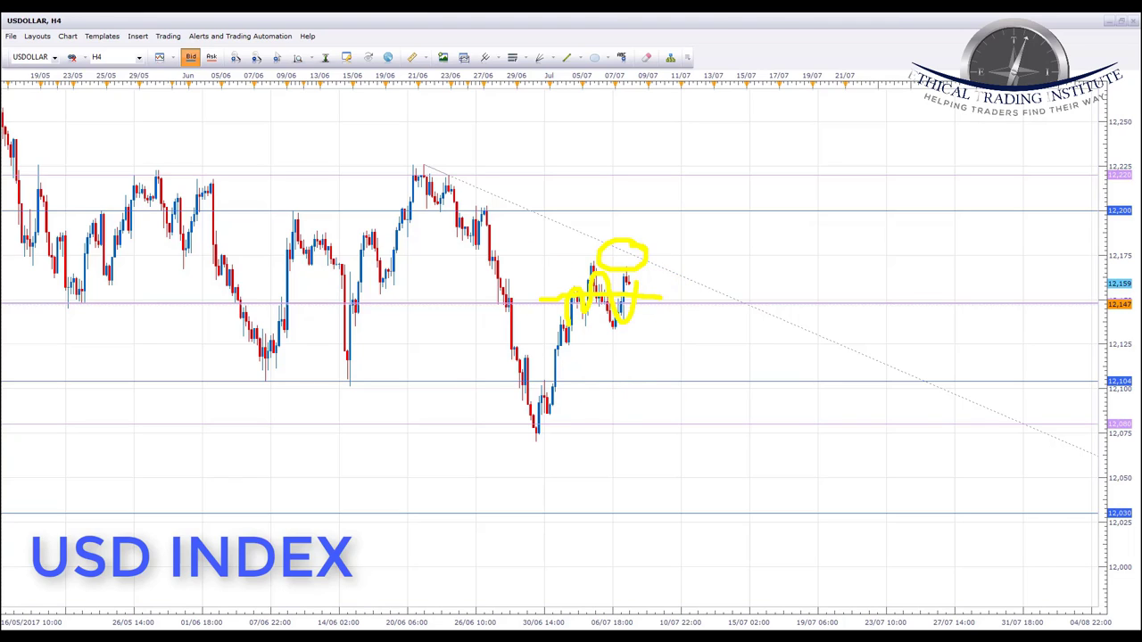
key(Escape)
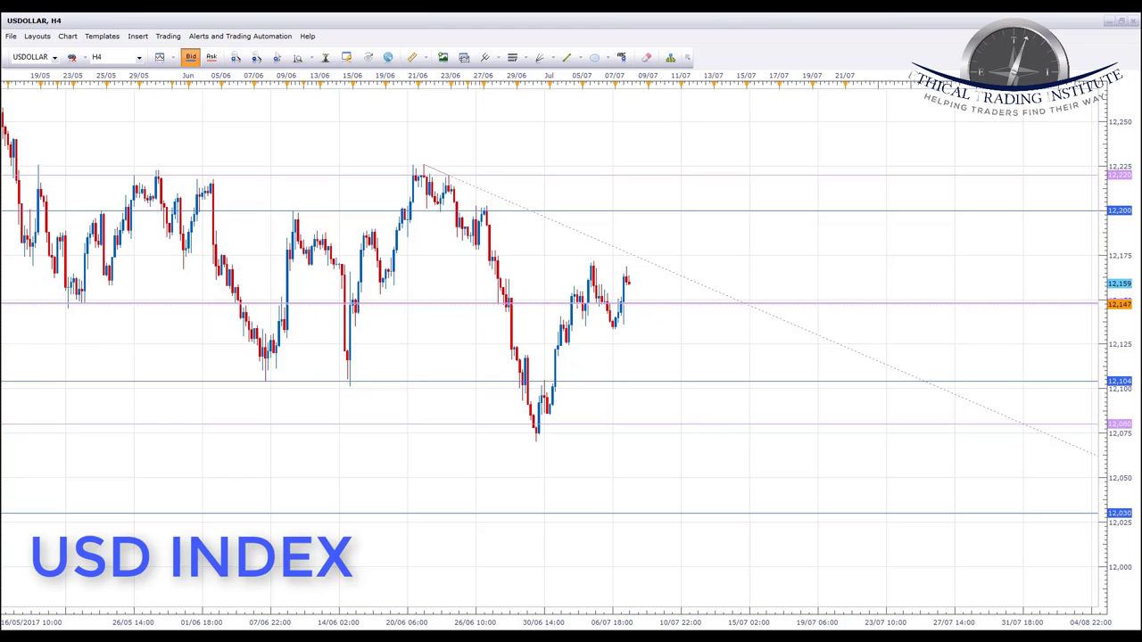
- Annotate the decline from the 12,220 high, the trendline area near 12,175 and the move from the late-June low, clearing the marks
mouse_move(429, 183)
mouse_down()
mouse_move(487, 255)
mouse_move(538, 419)
mouse_move(597, 287)
mouse_move(687, 510)
mouse_up()
key(Escape)
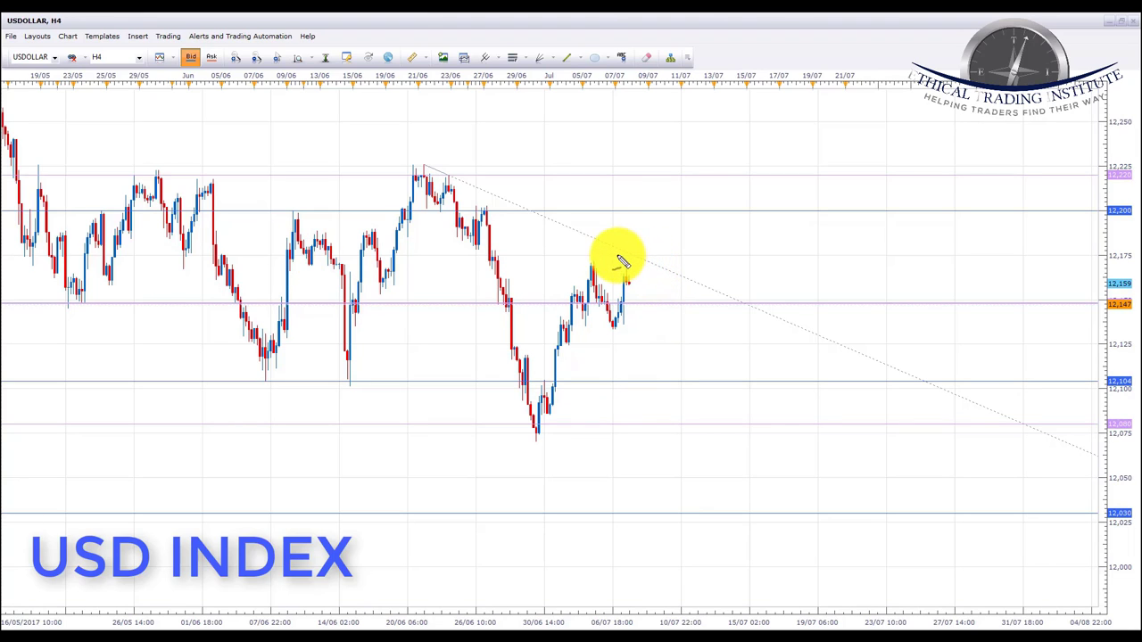
mouse_move(644, 260)
mouse_down()
mouse_move(626, 249)
mouse_move(622, 264)
mouse_move(656, 259)
mouse_up()
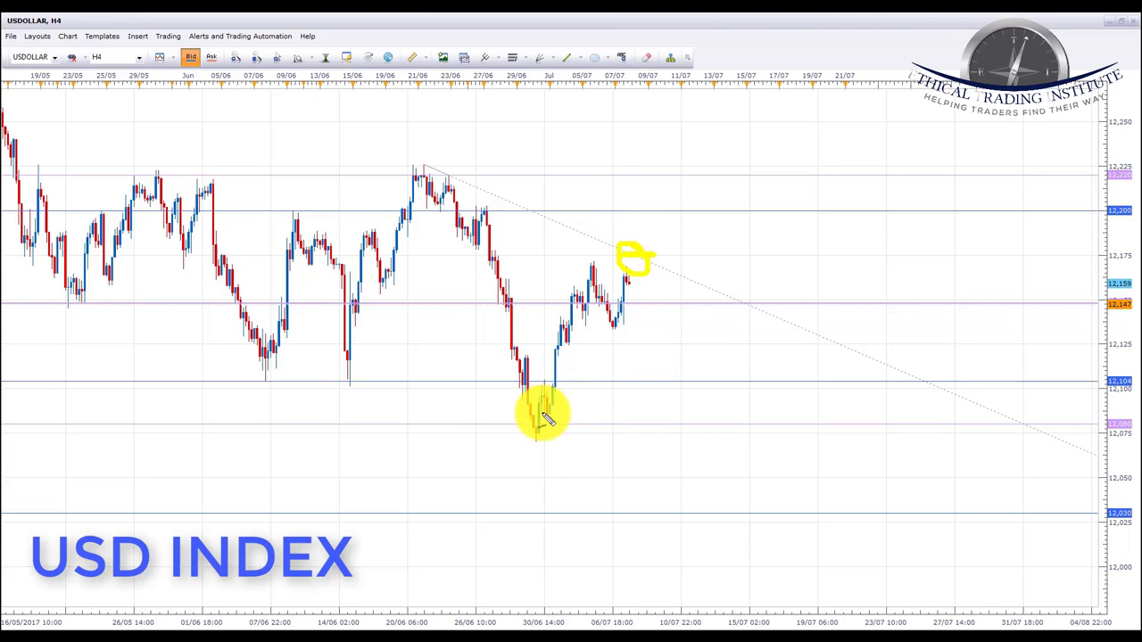
mouse_move(542, 413)
mouse_down()
mouse_move(585, 290)
mouse_move(625, 303)
mouse_move(632, 260)
mouse_move(669, 364)
mouse_up()
key(Escape)
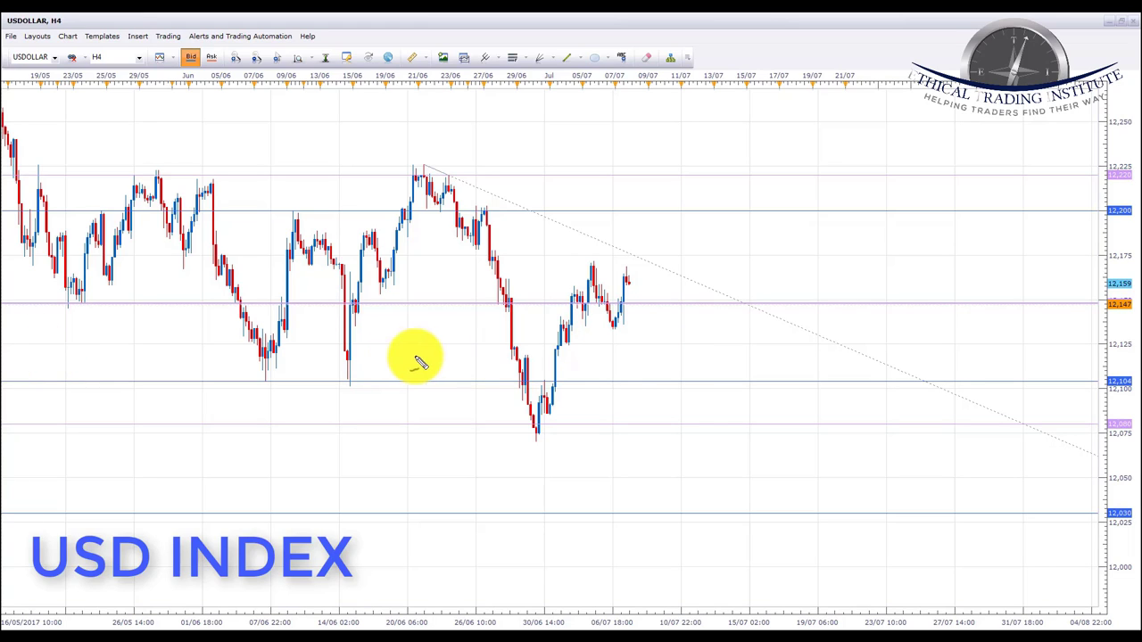
- Highlight the descending trendline above current price and the 12,200 level above it, and clear the marks
drag(596, 241, 700, 288)
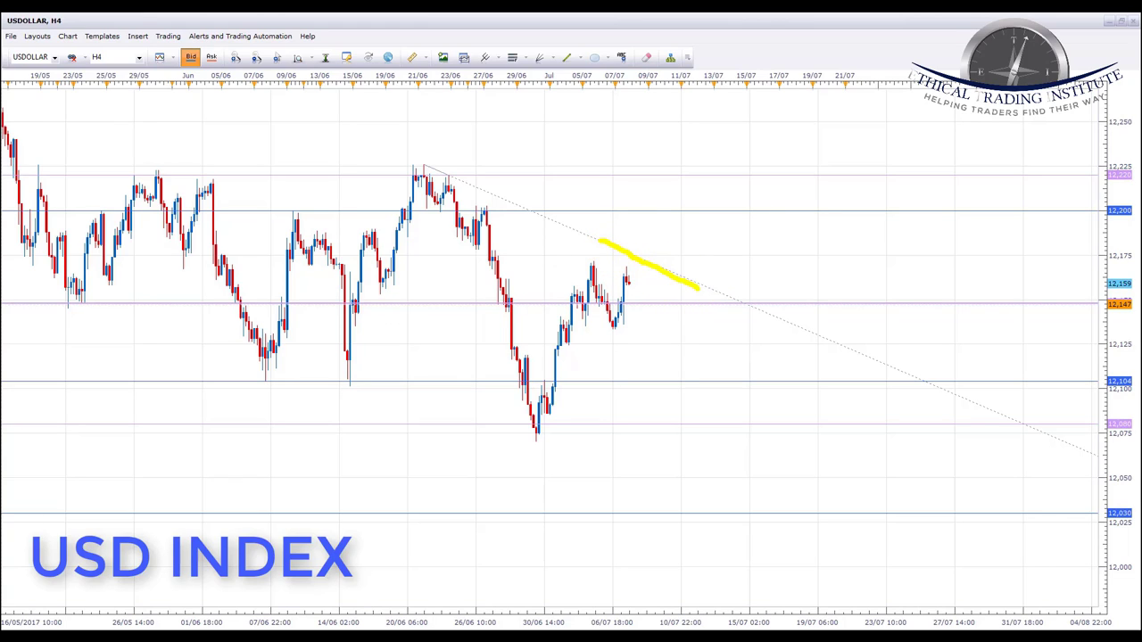
key(Escape)
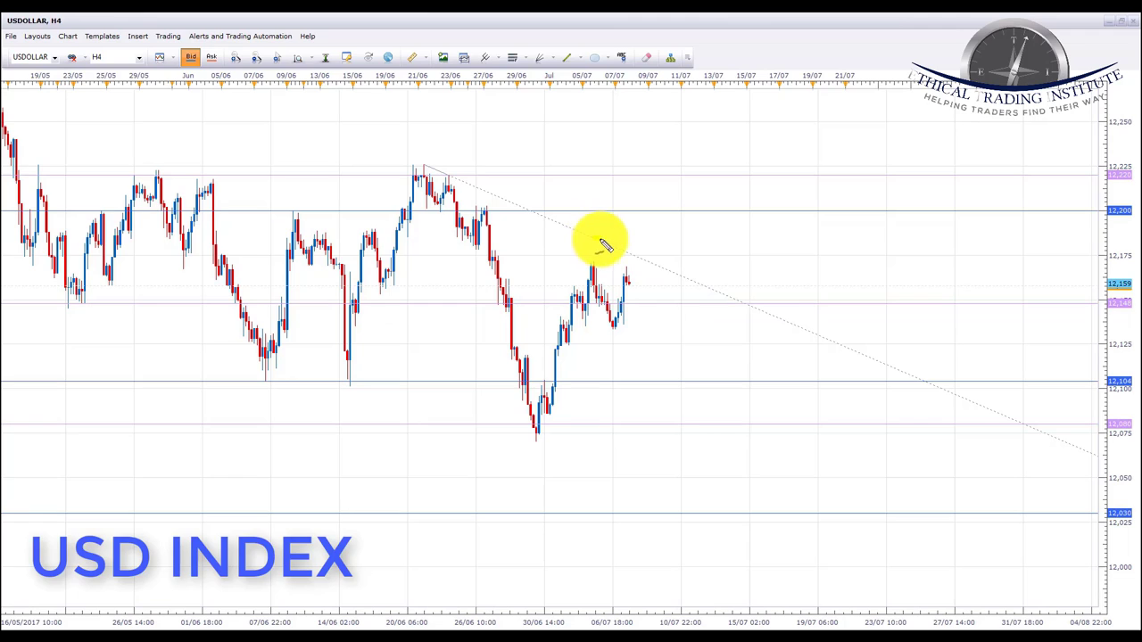
drag(596, 241, 674, 279)
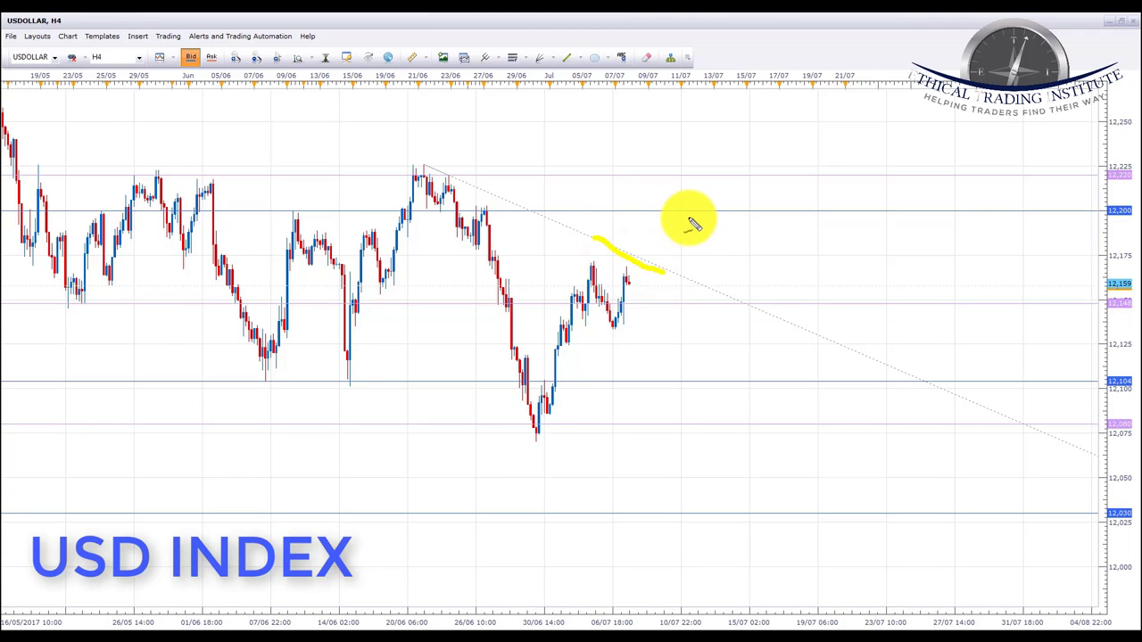
drag(633, 212, 718, 211)
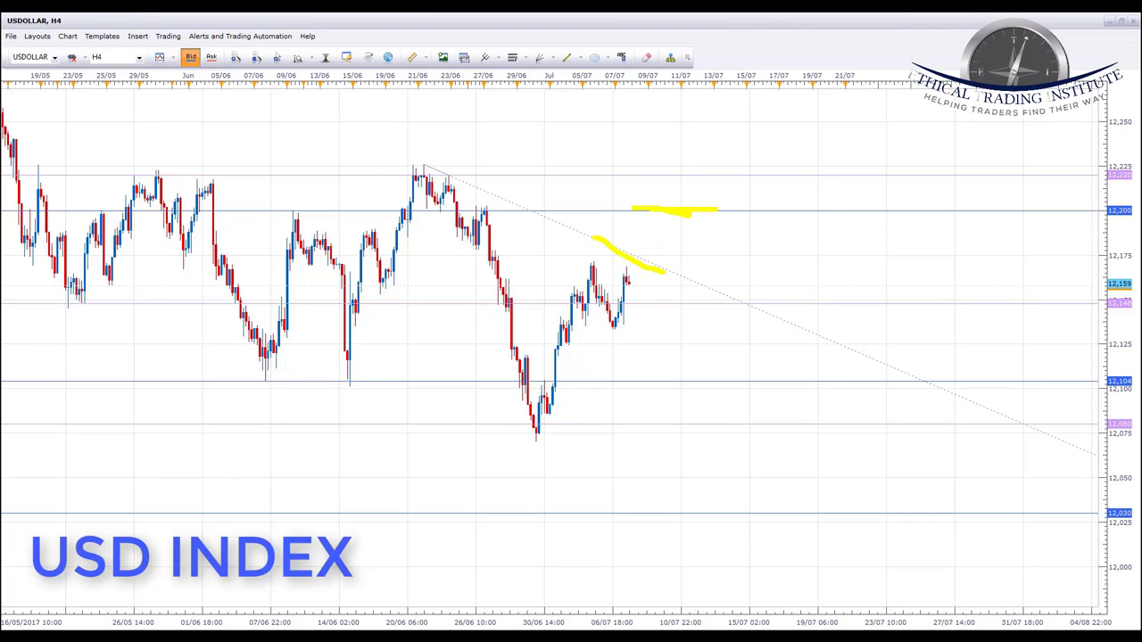
key(Escape)
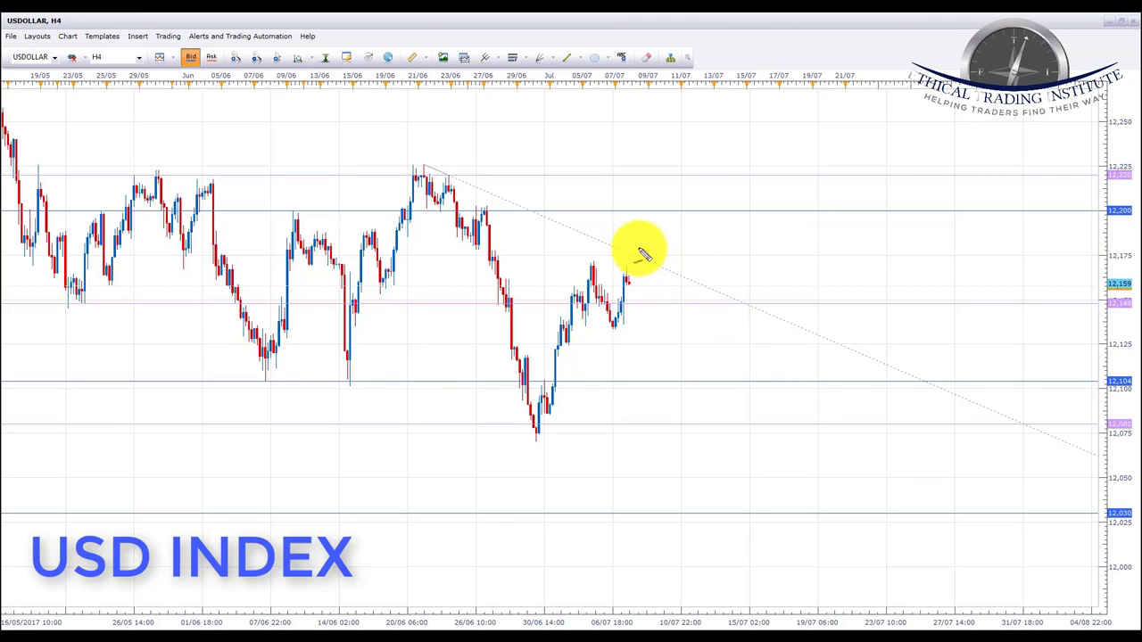
- Circle the trendline area near 12,175 and highlight the downside levels at 12,104, 12,030 and 12,080
mouse_move(642, 255)
mouse_down()
mouse_move(620, 272)
mouse_move(647, 248)
mouse_move(644, 266)
mouse_up()
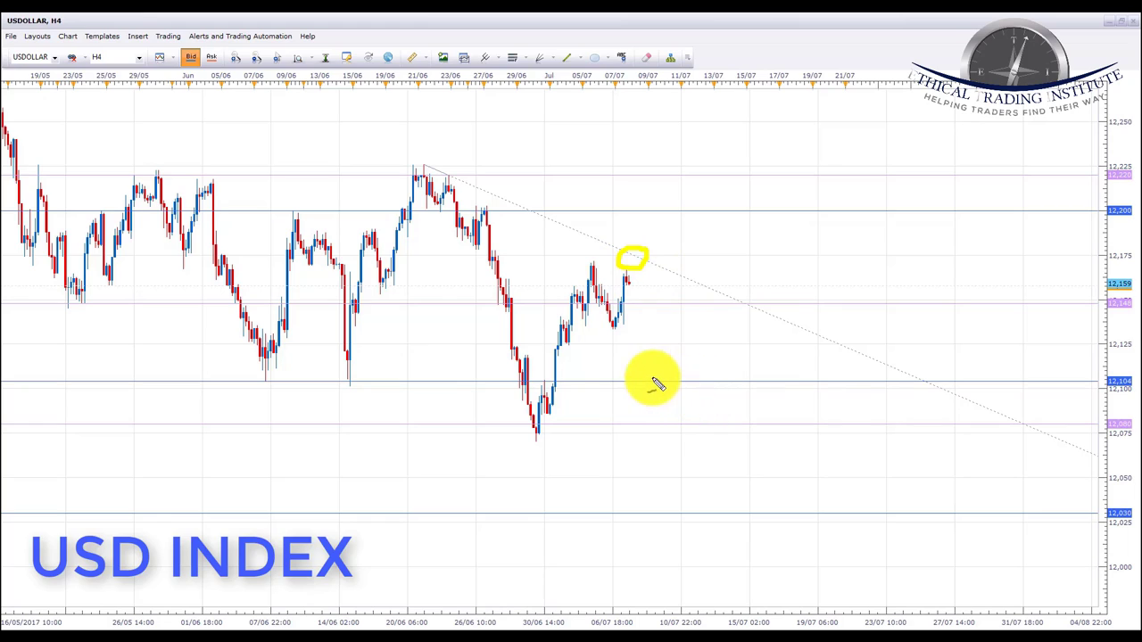
drag(631, 381, 719, 382)
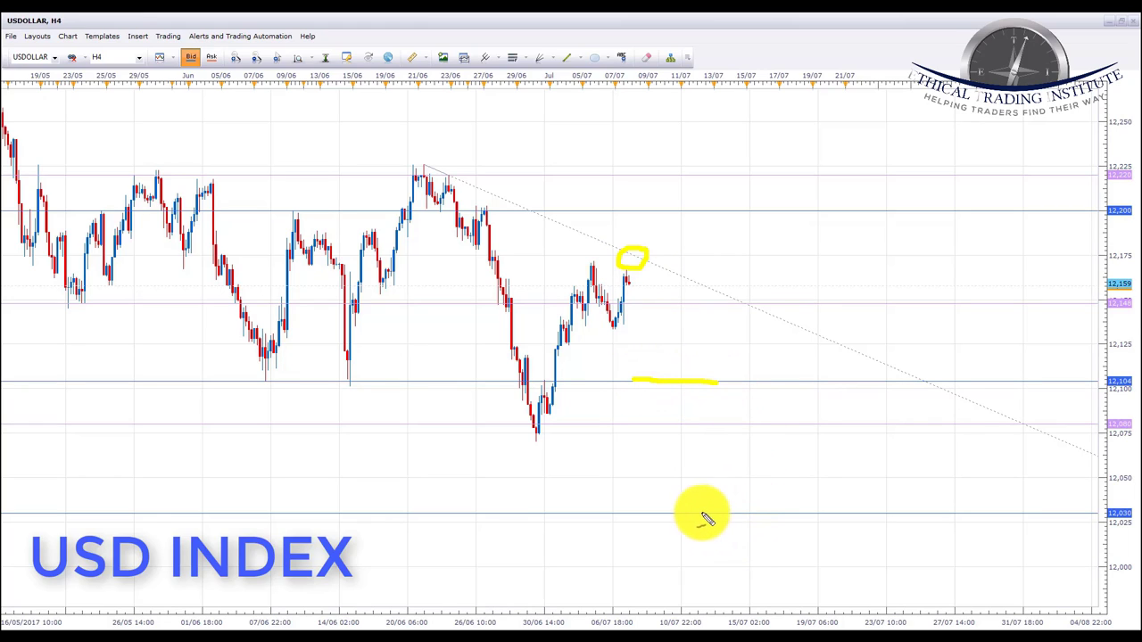
drag(654, 512, 763, 512)
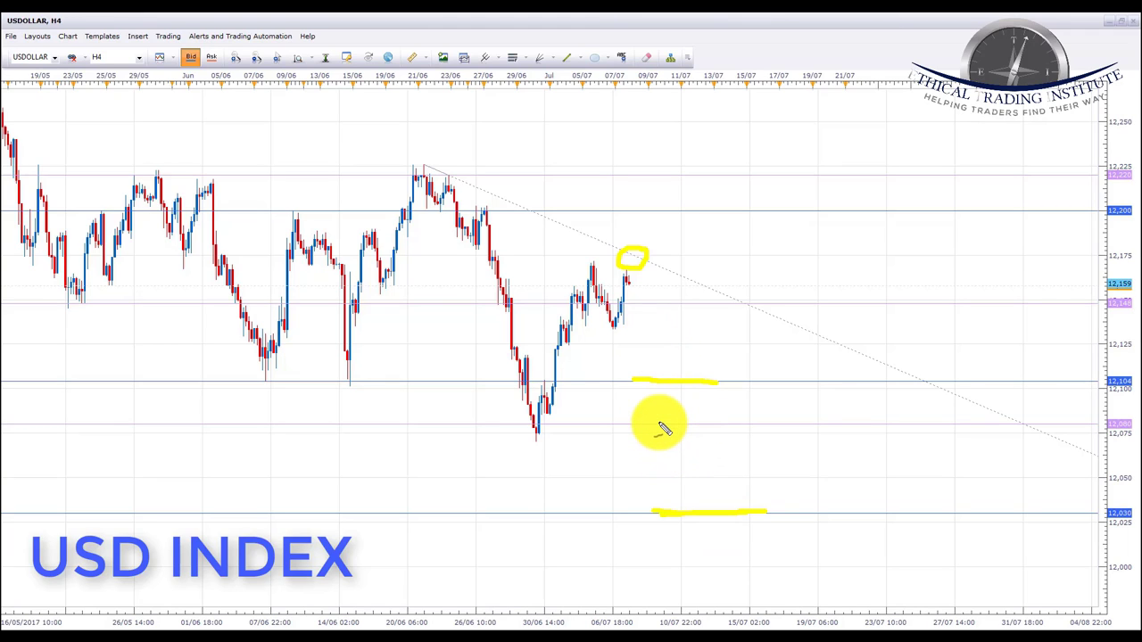
drag(630, 428, 694, 430)
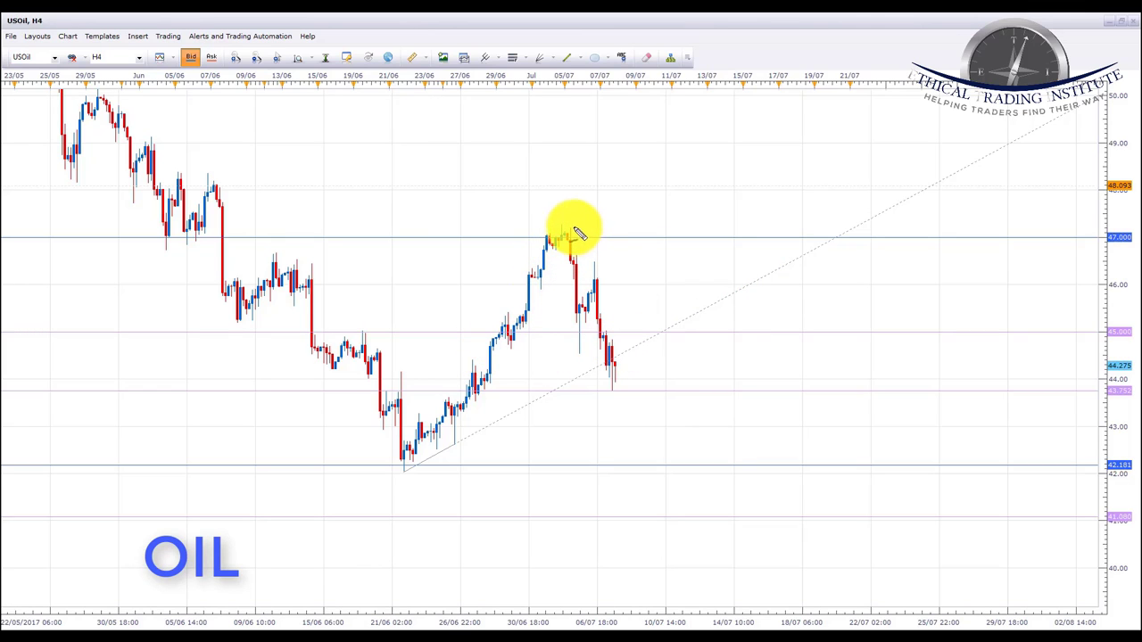
- On the USOil H4 chart, circle the 47.000 high, mark 43.752, 45.000 and the current price between them, and clear the marks
mouse_move(578, 233)
mouse_down()
mouse_move(562, 223)
mouse_move(538, 241)
mouse_move(562, 254)
mouse_move(581, 235)
mouse_up()
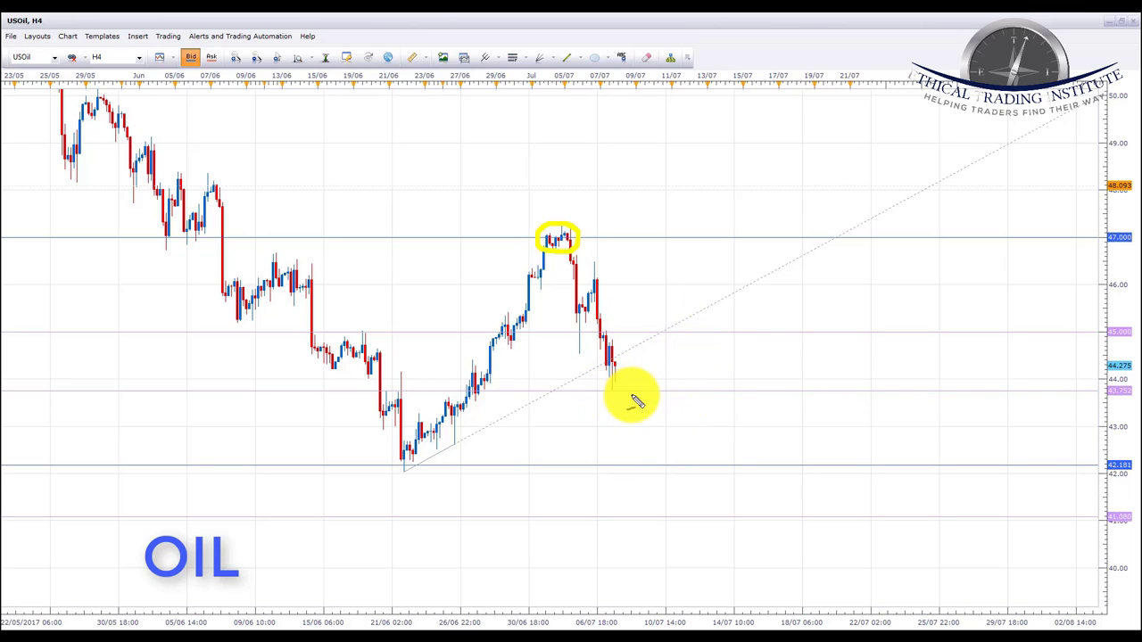
drag(592, 390, 630, 390)
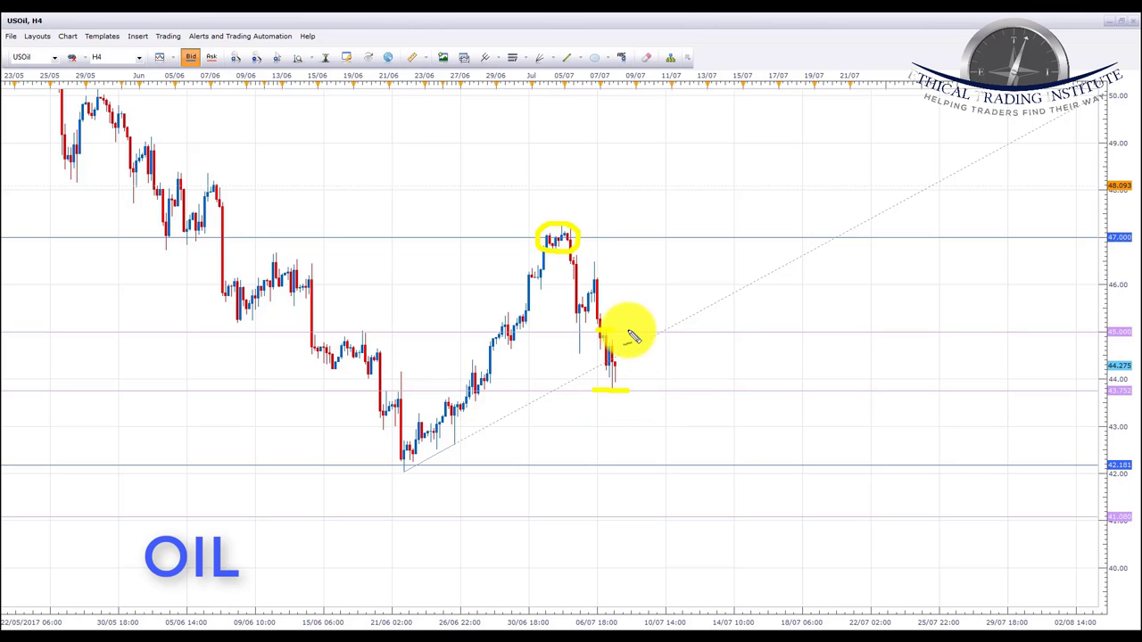
drag(598, 331, 638, 331)
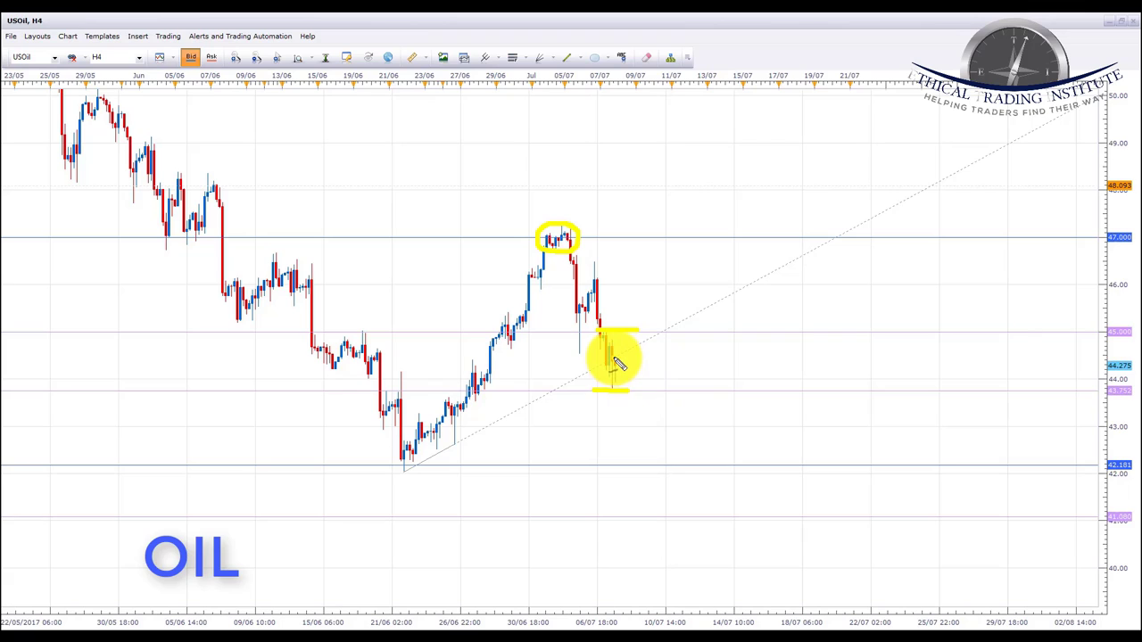
mouse_move(617, 361)
mouse_down()
mouse_move(603, 366)
mouse_move(612, 357)
mouse_move(616, 371)
mouse_up()
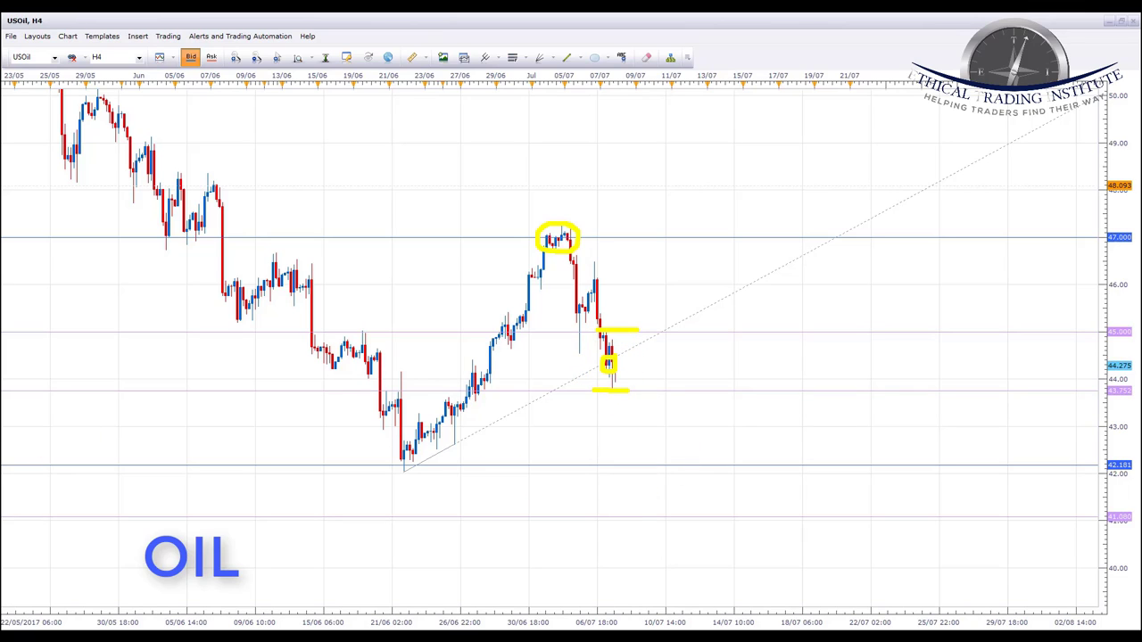
key(Escape)
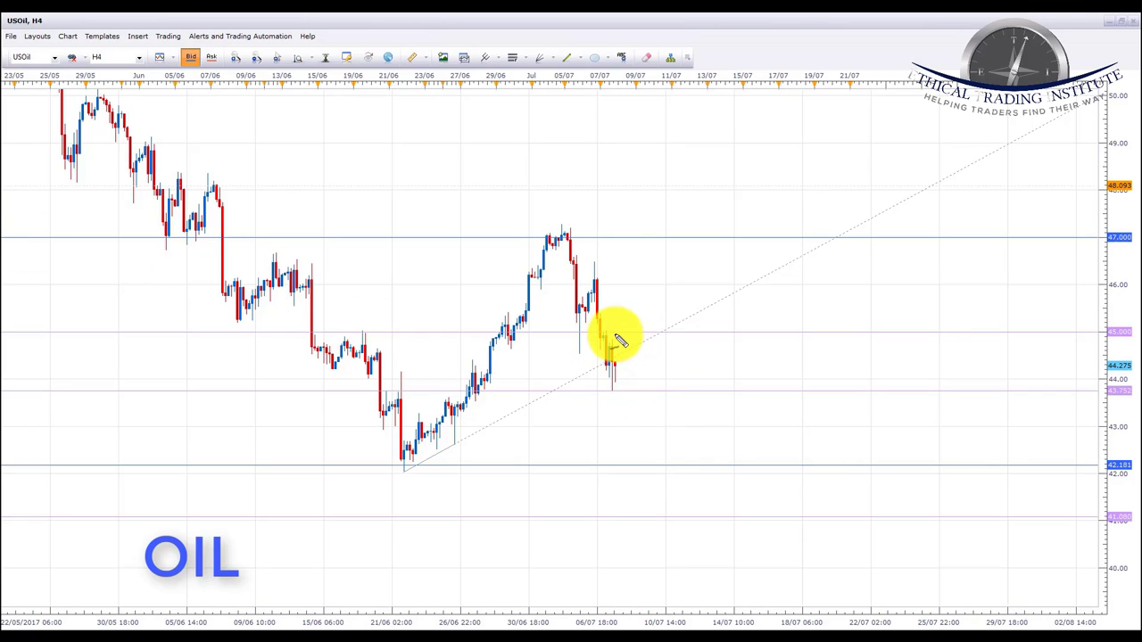
- Sketch a bullish path from 45.000 up to 47.000, clear it, and sketch a bearish path from 43.752 down to the 42.181 level
mouse_move(621, 328)
mouse_down()
mouse_move(631, 306)
mouse_move(668, 319)
mouse_move(686, 243)
mouse_up()
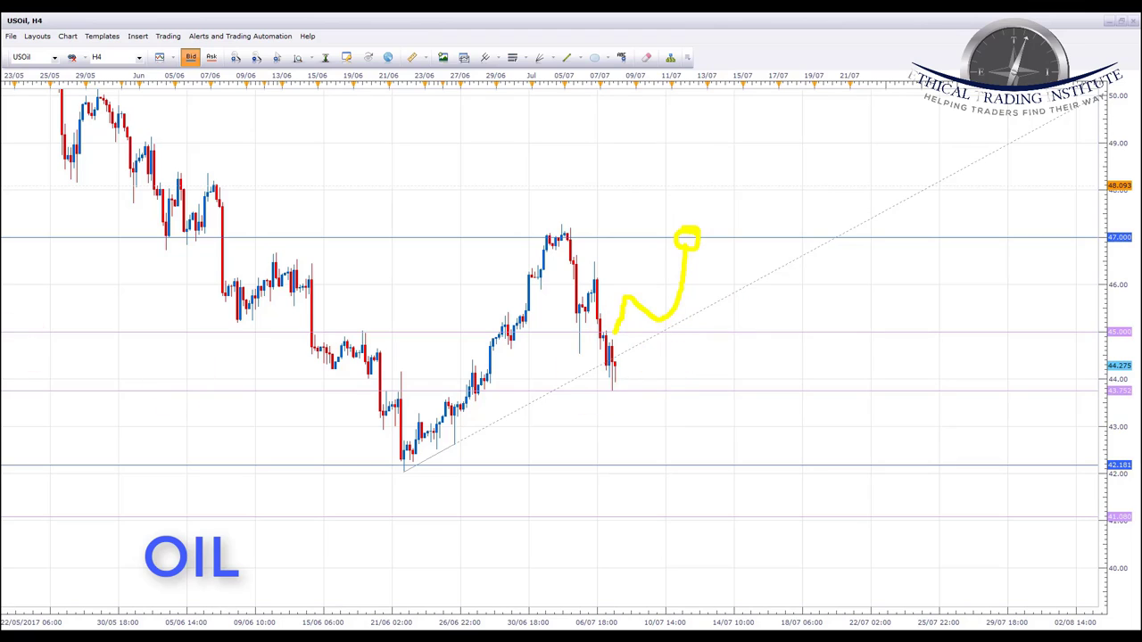
key(Escape)
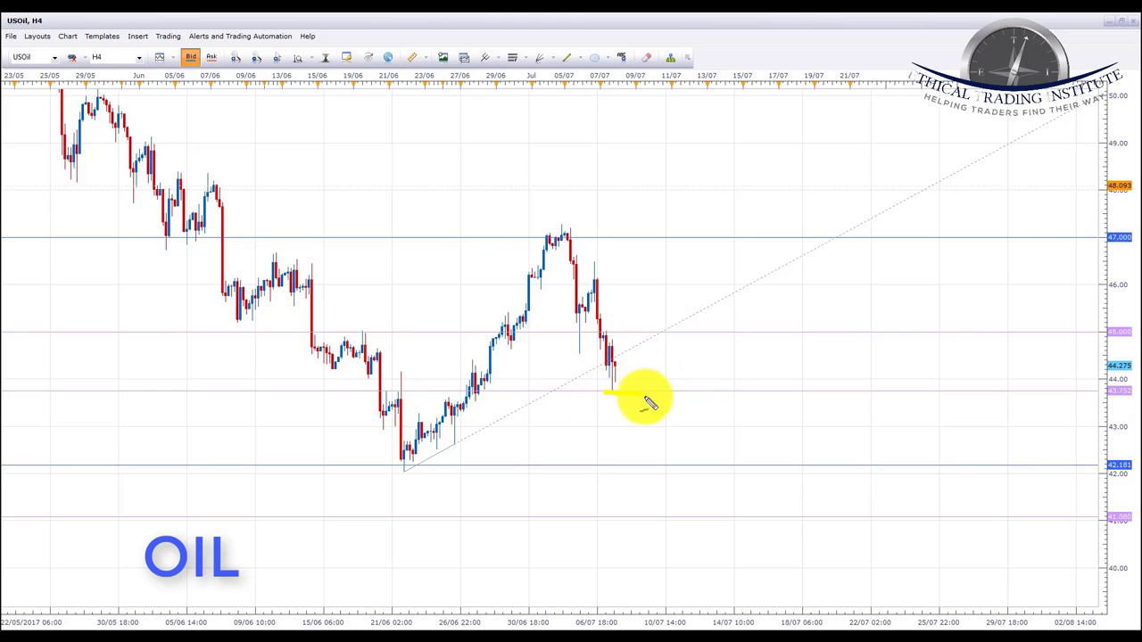
drag(624, 402, 701, 487)
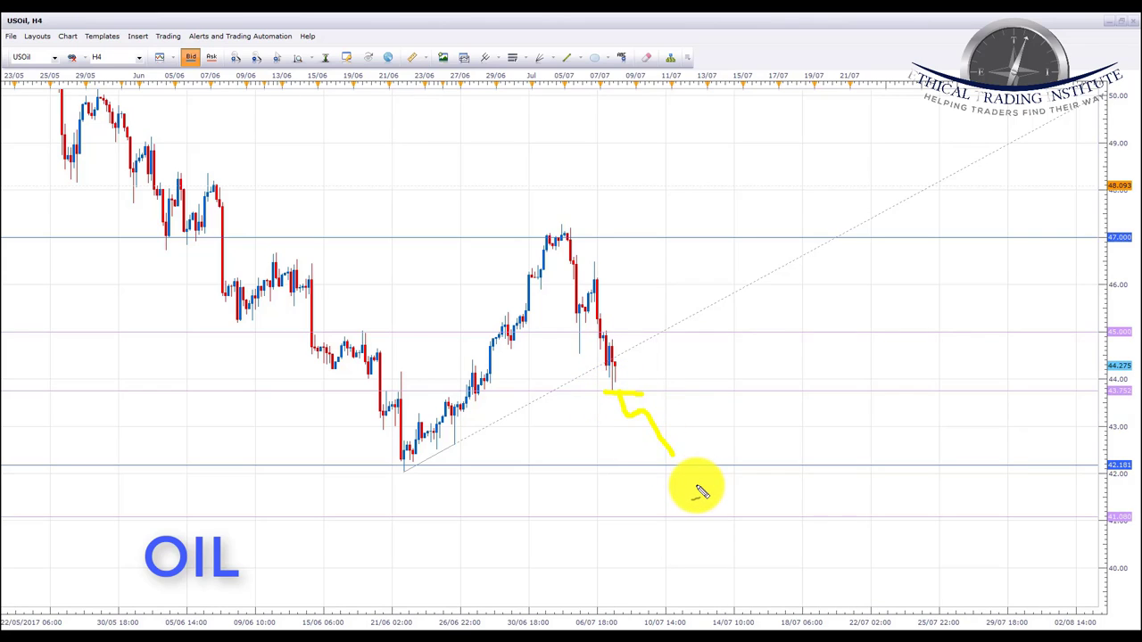
drag(626, 466, 684, 468)
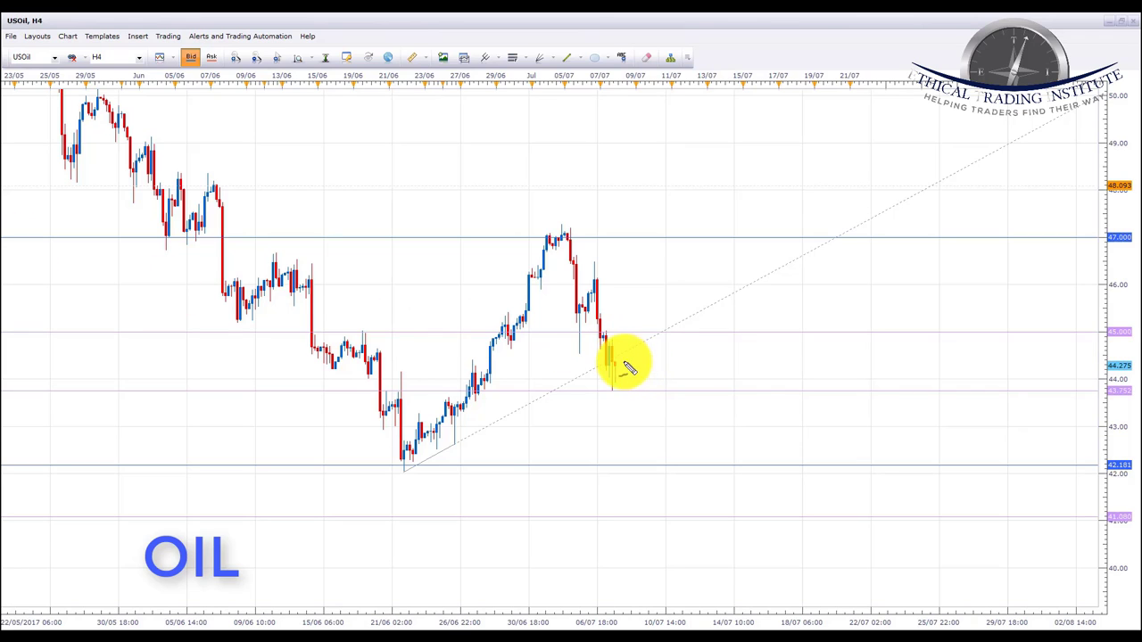
- Highlight the 45.000 and 43.752 levels and sketch a bullish path from current price through 45.000 towards 47.000
drag(597, 331, 642, 331)
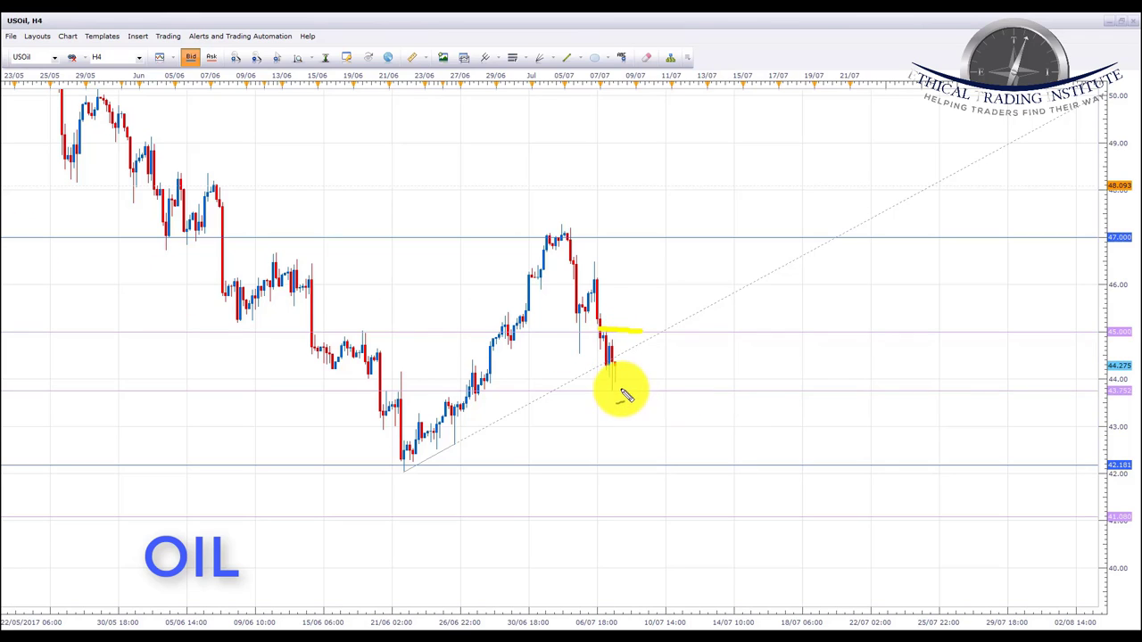
drag(603, 391, 630, 391)
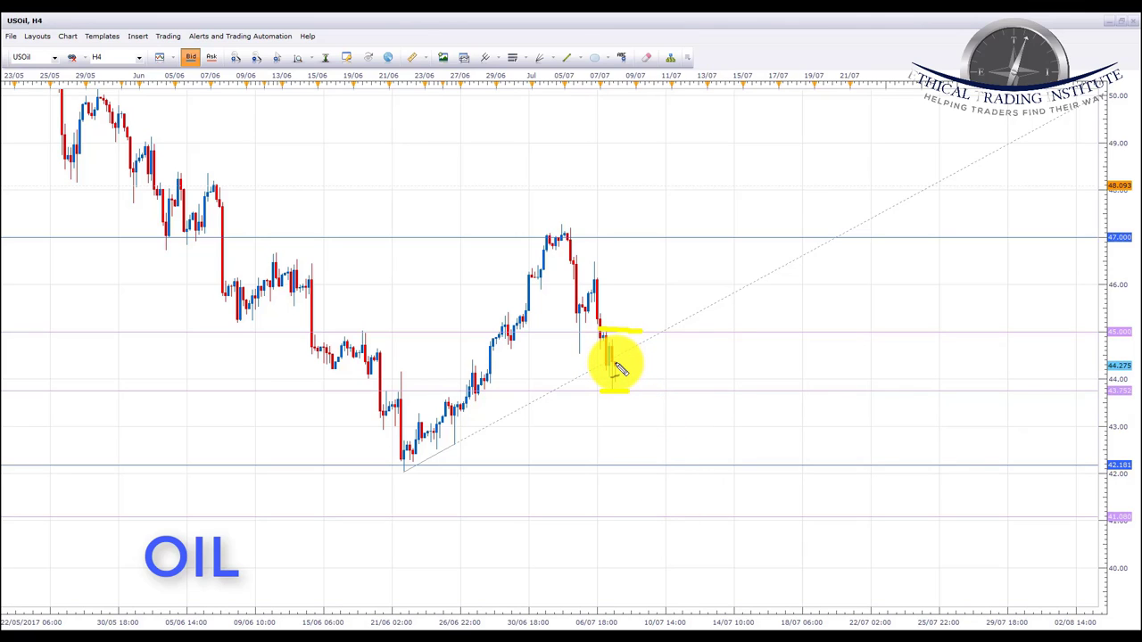
mouse_move(615, 370)
mouse_down()
mouse_move(619, 334)
mouse_move(678, 258)
mouse_up()
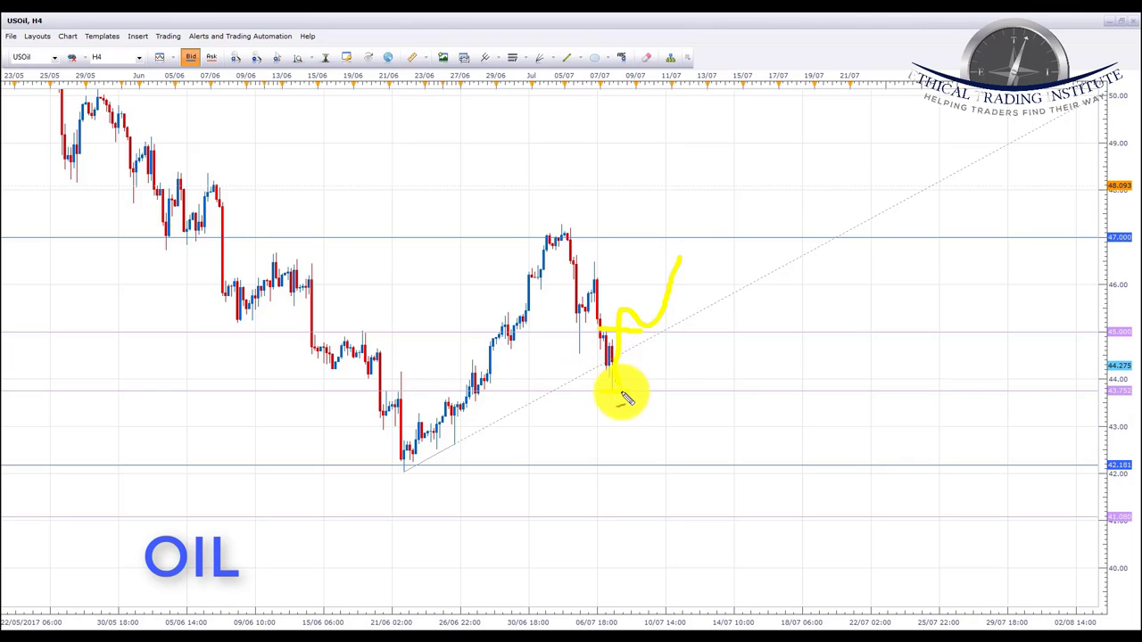
- Sketch a downward path below the 43.752 level towards 42.181 on the USOil H4 chart
mouse_move(630, 425)
mouse_down()
mouse_move(655, 401)
mouse_move(666, 458)
mouse_up()
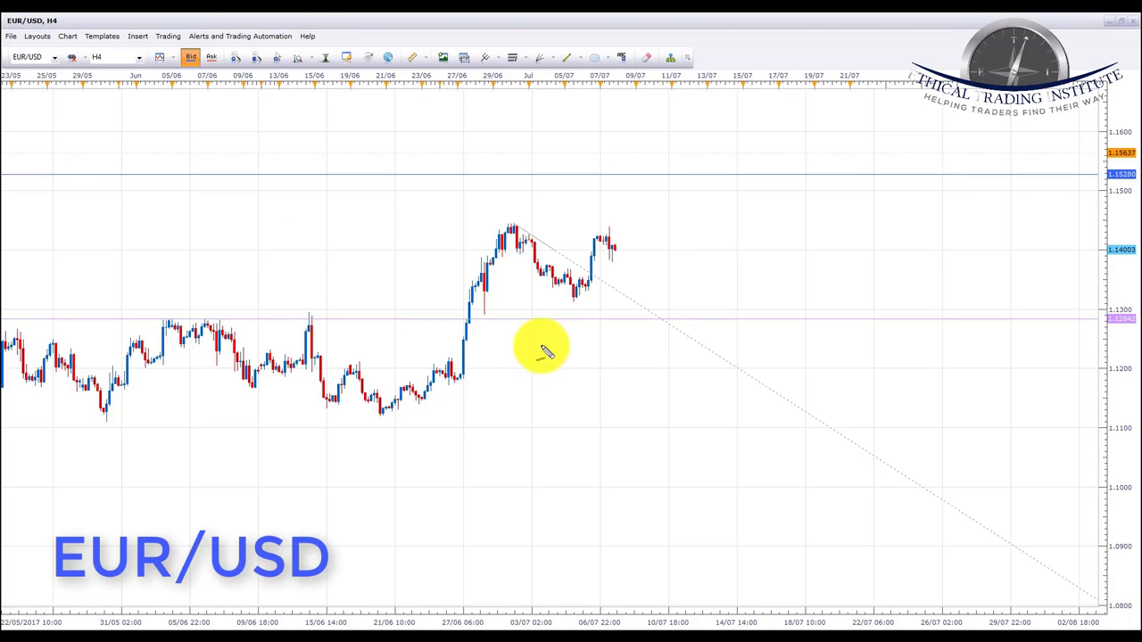
- On the EUR/USD H4 chart, trace the late-June rally and pullback, clear it, and highlight the current price and 1.15280 before clearing again
mouse_move(463, 373)
mouse_down()
mouse_move(483, 257)
mouse_move(512, 242)
mouse_move(571, 283)
mouse_up()
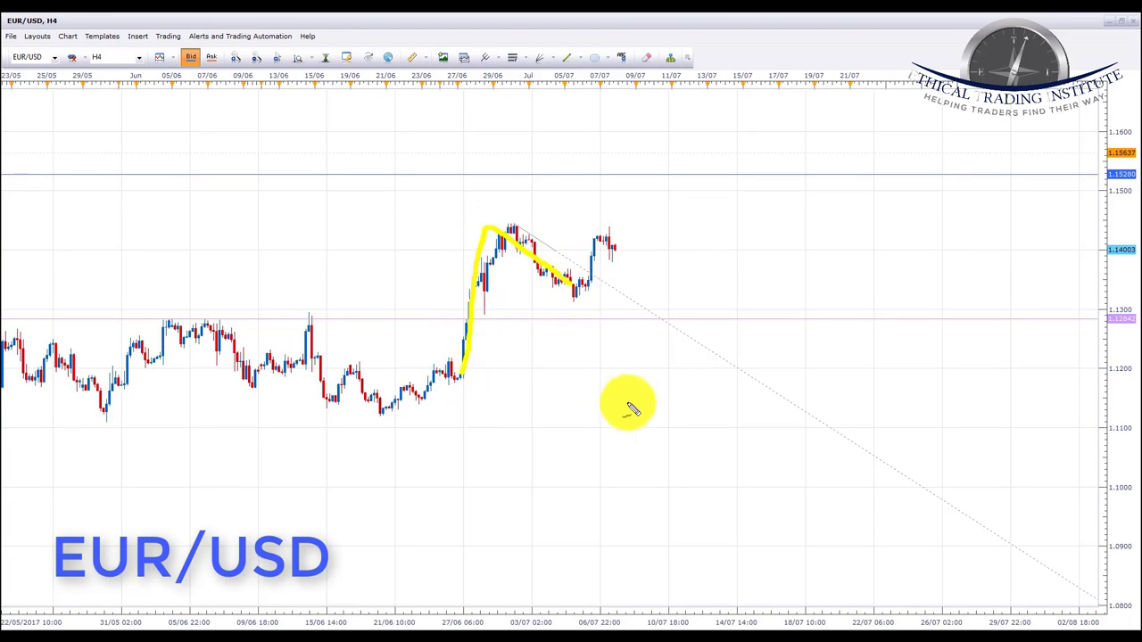
key(Escape)
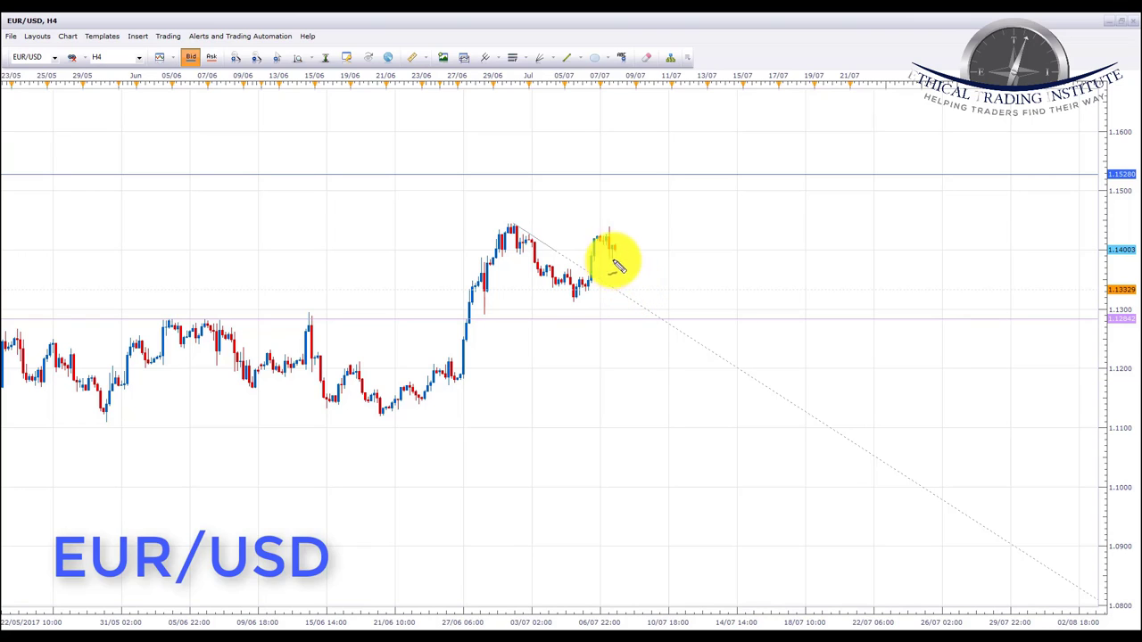
drag(605, 246, 617, 244)
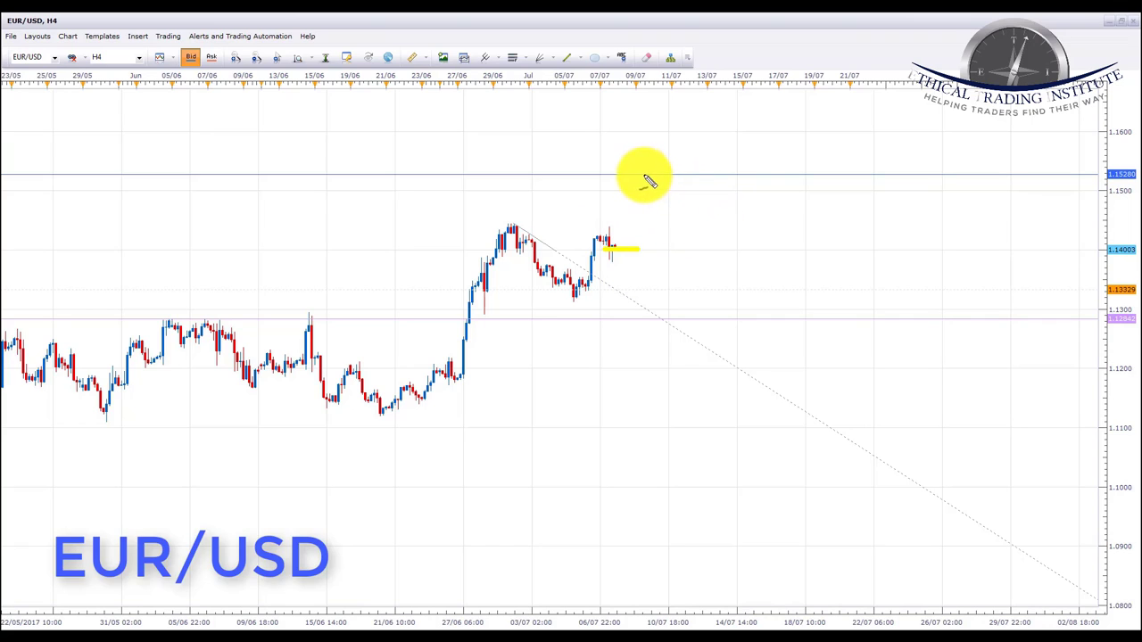
drag(642, 175, 694, 175)
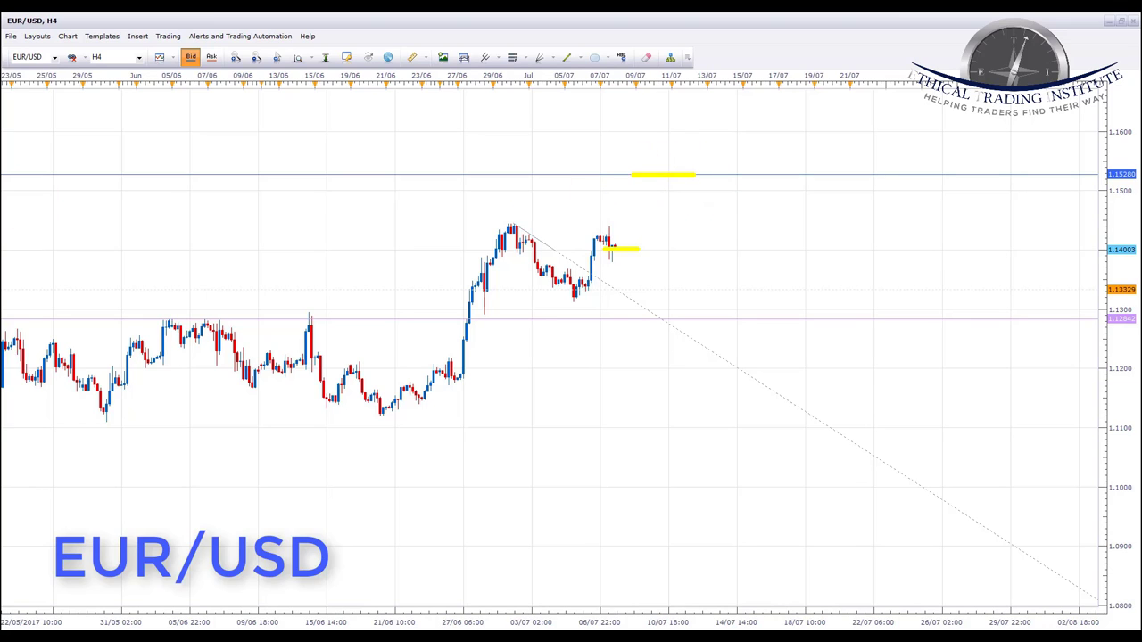
key(e)
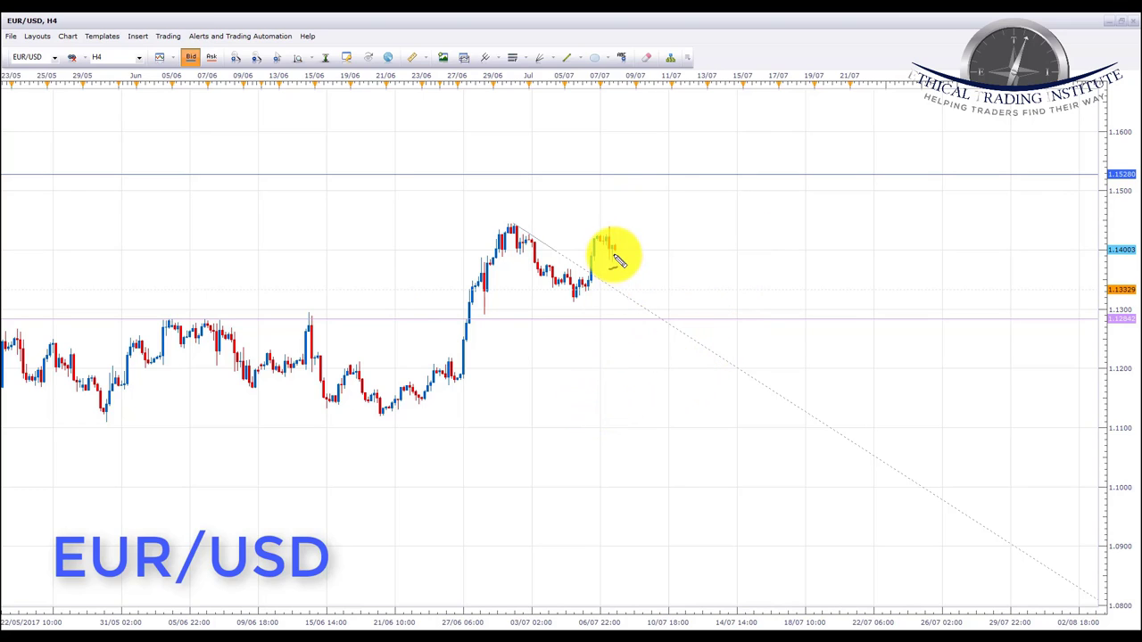
- Sketch a pullback from current price to the 1.12842 level and clear it, and circle the latest candles below the 1.15280 level
drag(613, 250, 630, 294)
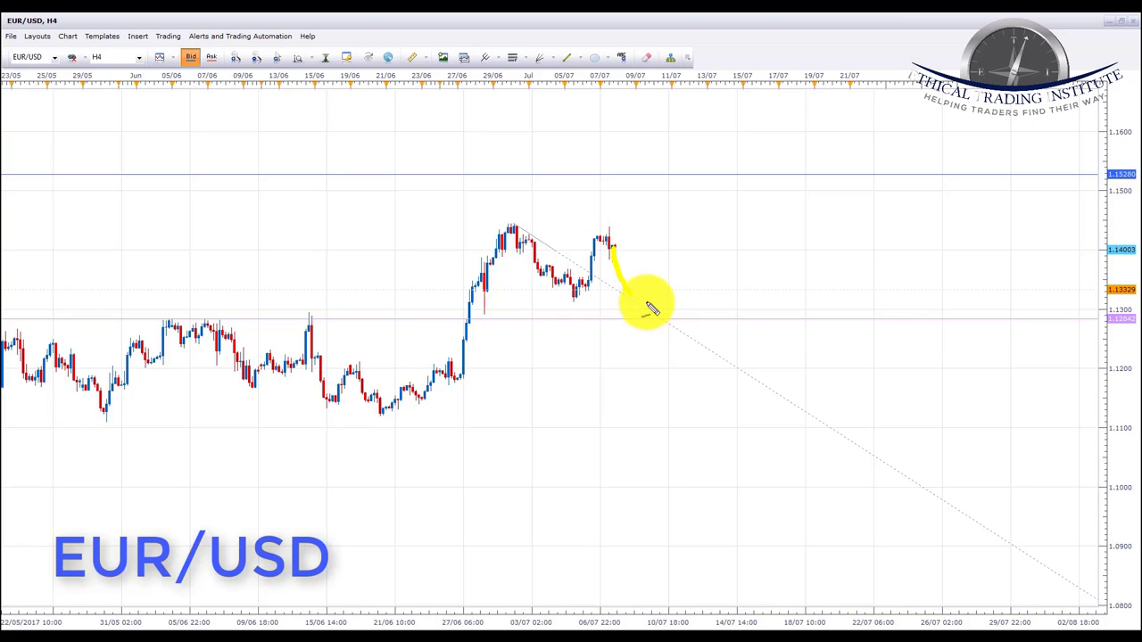
mouse_move(656, 314)
mouse_down()
mouse_move(624, 317)
mouse_move(661, 316)
mouse_up()
mouse_move(458, 349)
mouse_down()
mouse_move(467, 313)
mouse_move(485, 319)
mouse_up()
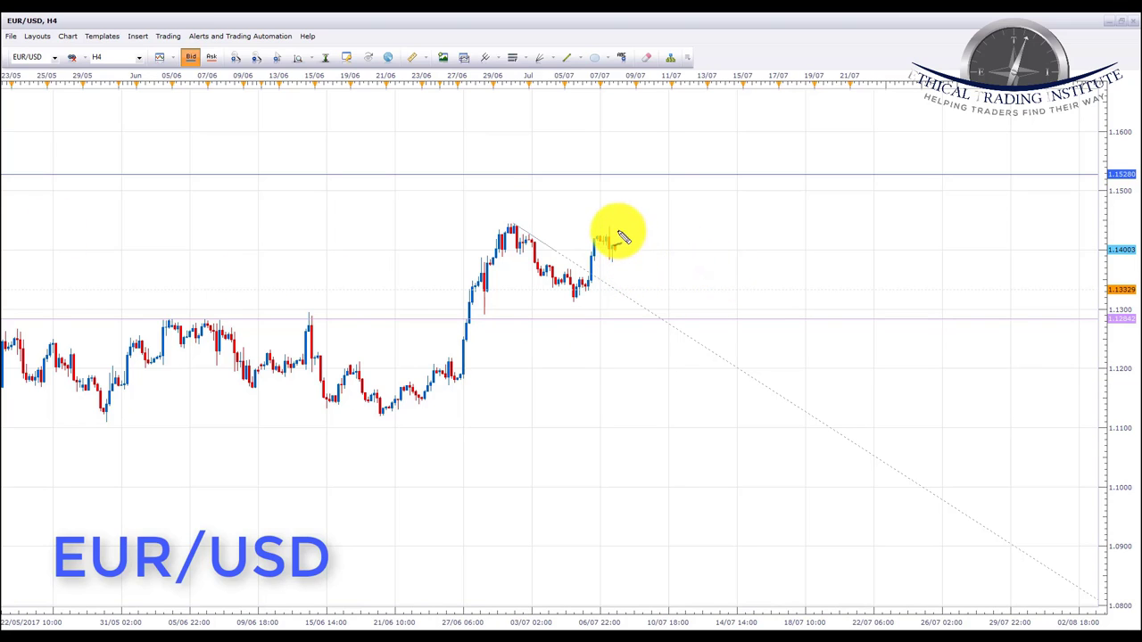
mouse_move(617, 239)
mouse_down()
mouse_move(599, 248)
mouse_move(624, 234)
mouse_up()
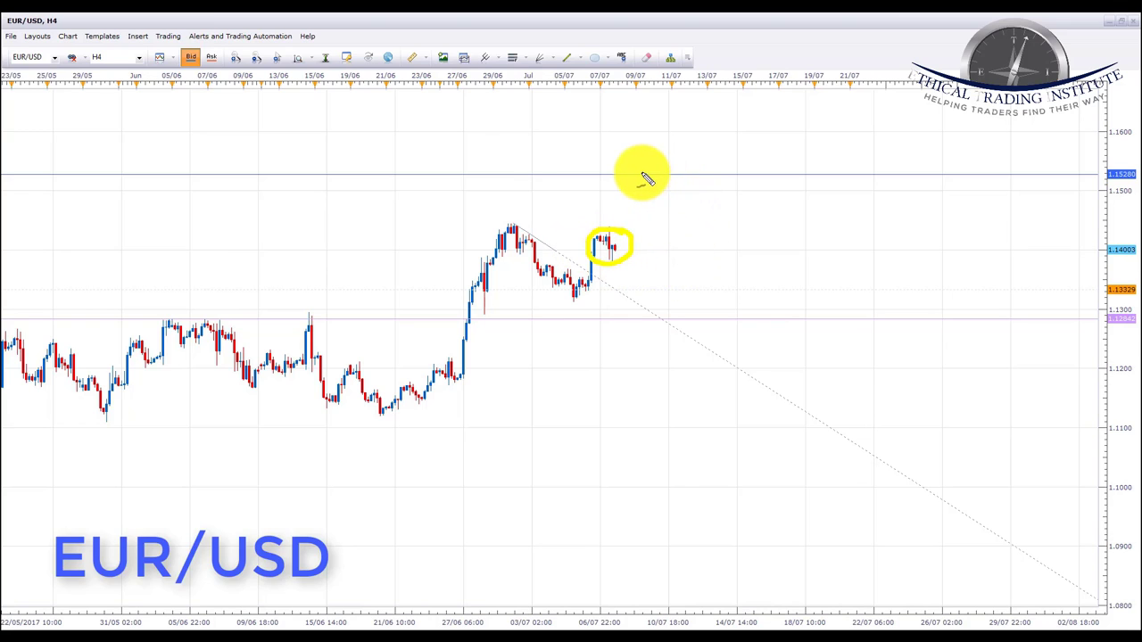
mouse_move(642, 173)
mouse_down()
mouse_move(686, 174)
mouse_move(644, 177)
mouse_up()
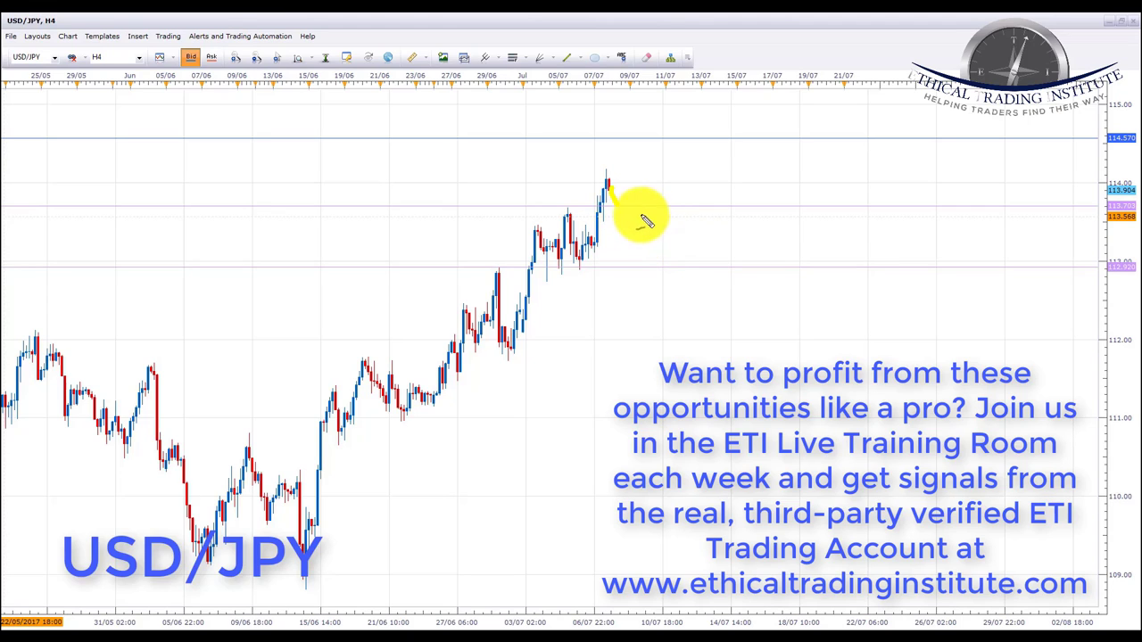
- On the USD/JPY H4 chart, sketch and clear a dip-and-rally path to 114.570, and highlight and clear 114.570 and both purple levels below
drag(623, 208, 649, 153)
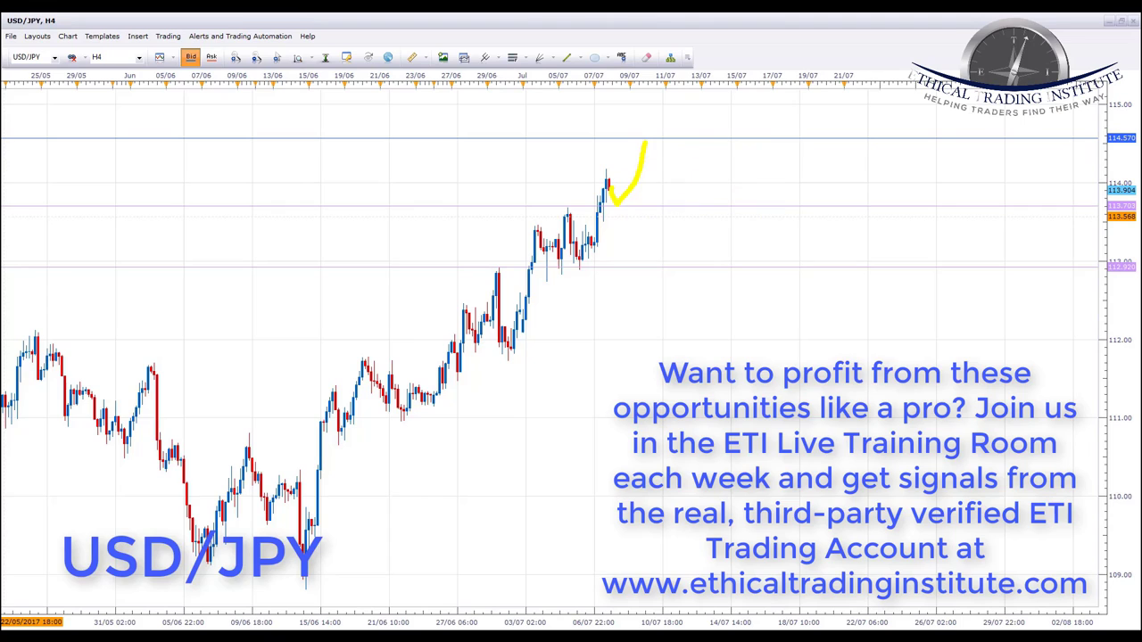
key(e)
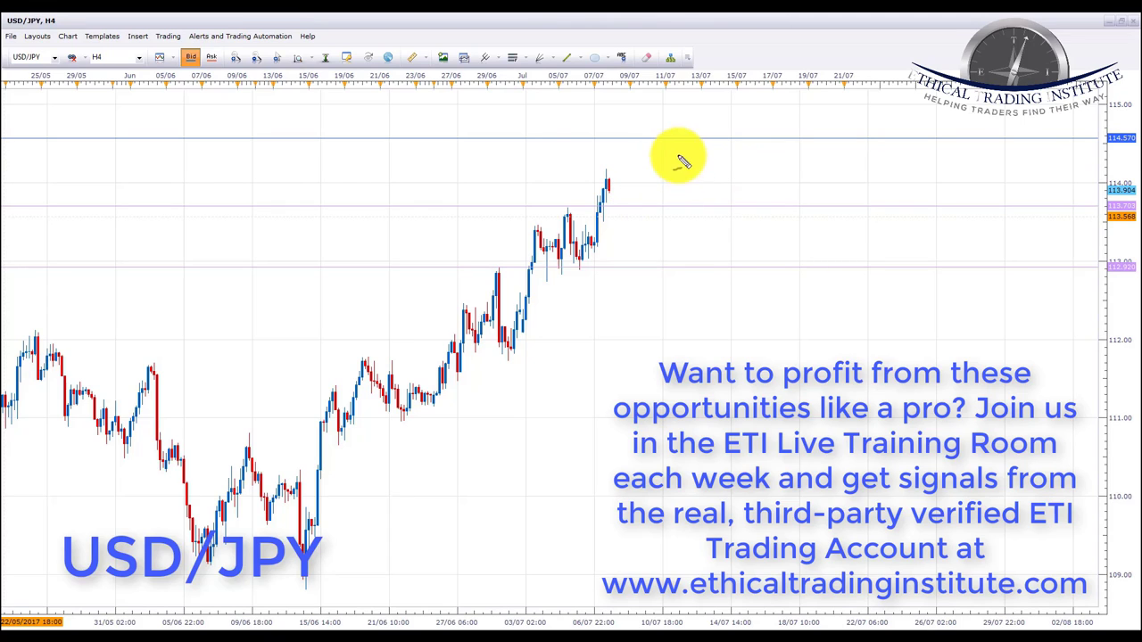
drag(591, 137, 696, 139)
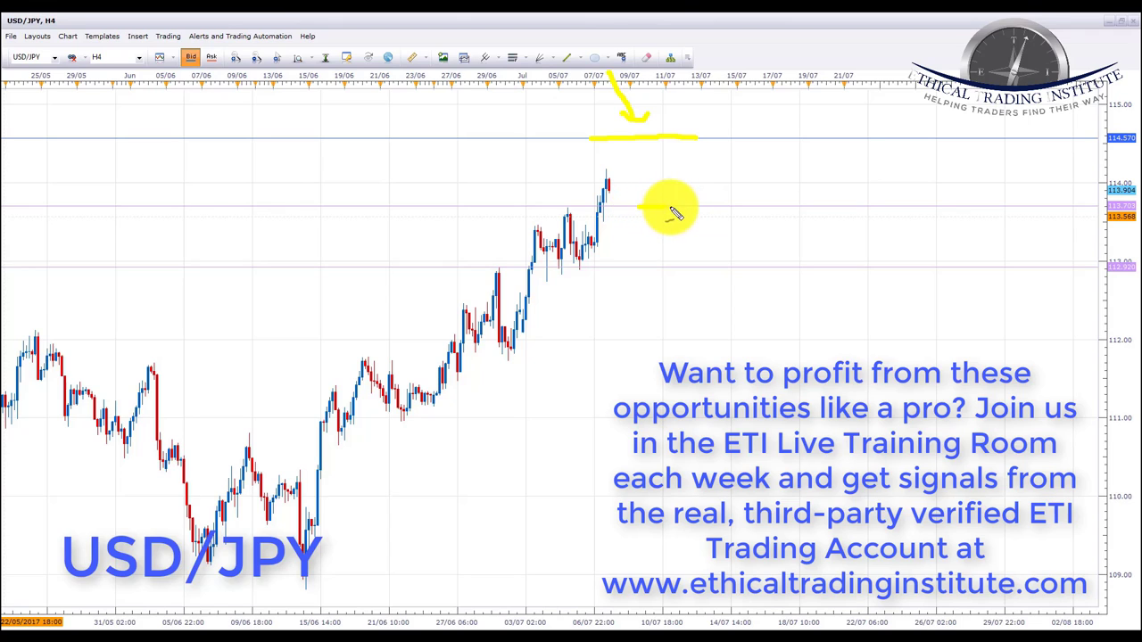
drag(635, 207, 718, 207)
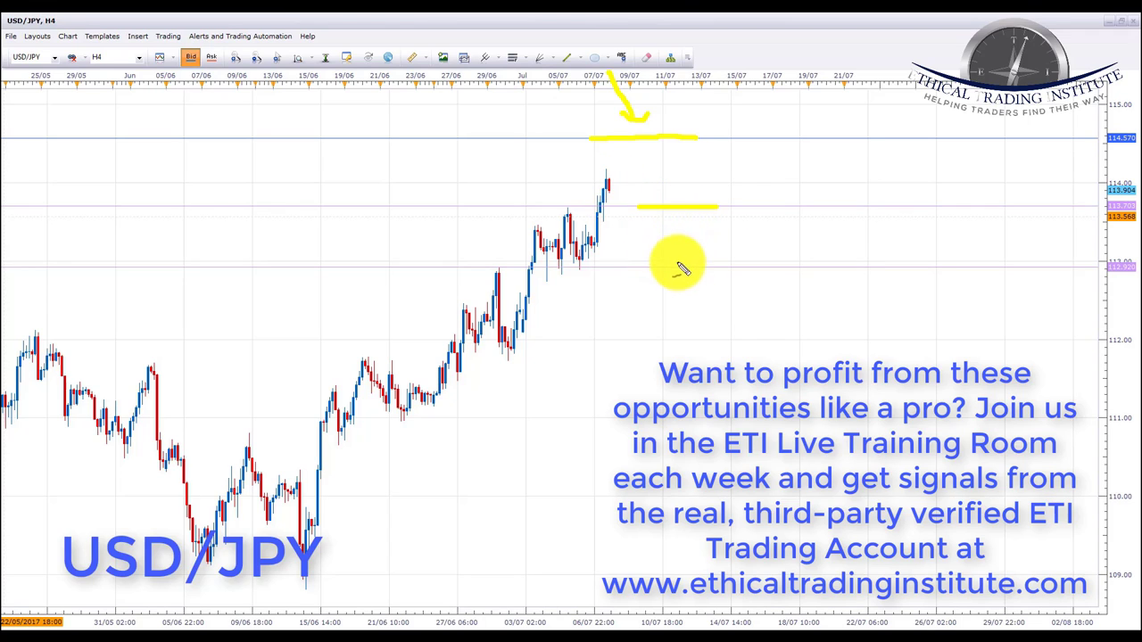
drag(668, 268, 733, 269)
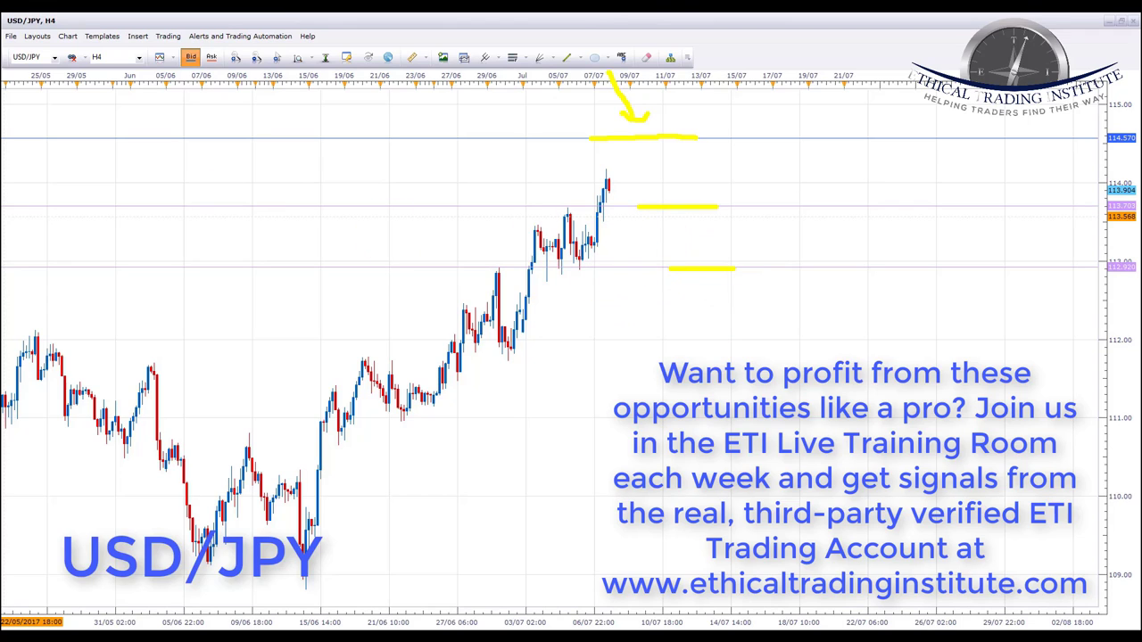
key(Escape)
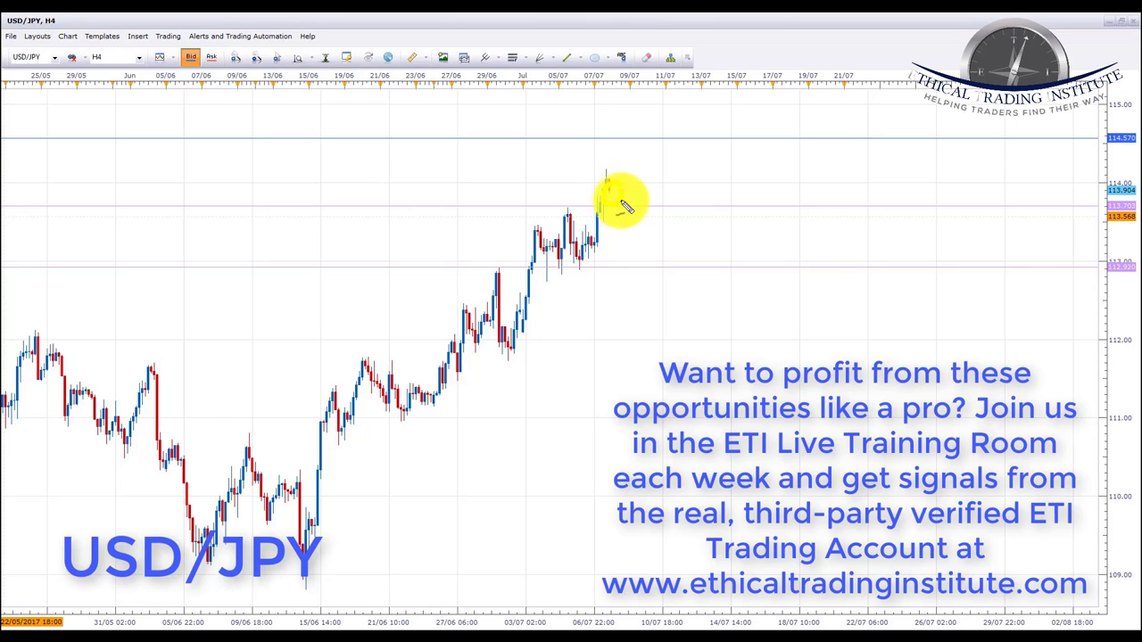
- Sketch and clear a bounce from the upper purple level, circle the highlighted 114.570 level and highlight both purple levels below it
mouse_move(627, 207)
mouse_down()
mouse_move(648, 158)
mouse_move(656, 194)
mouse_up()
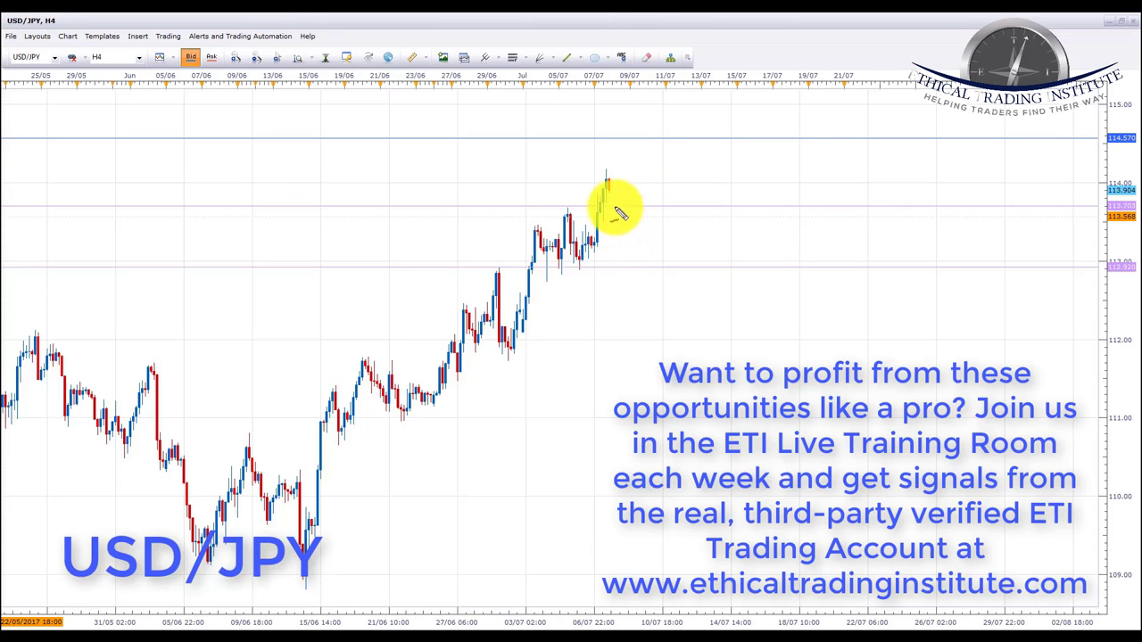
drag(605, 145, 698, 141)
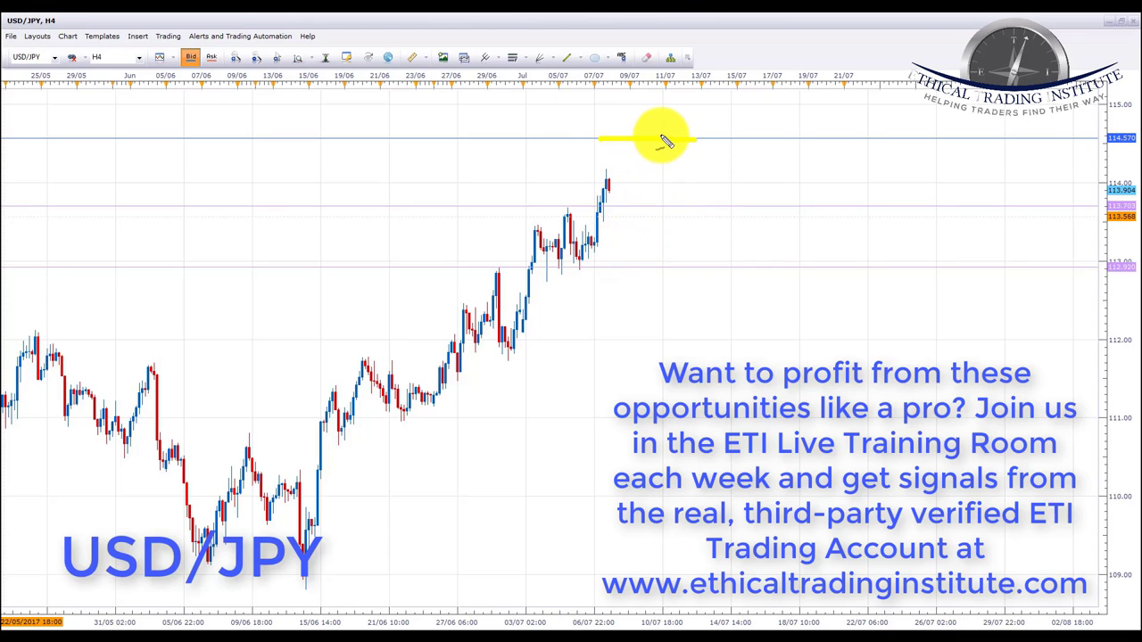
mouse_move(664, 140)
mouse_down()
mouse_move(651, 127)
mouse_move(630, 132)
mouse_move(621, 154)
mouse_move(675, 150)
mouse_up()
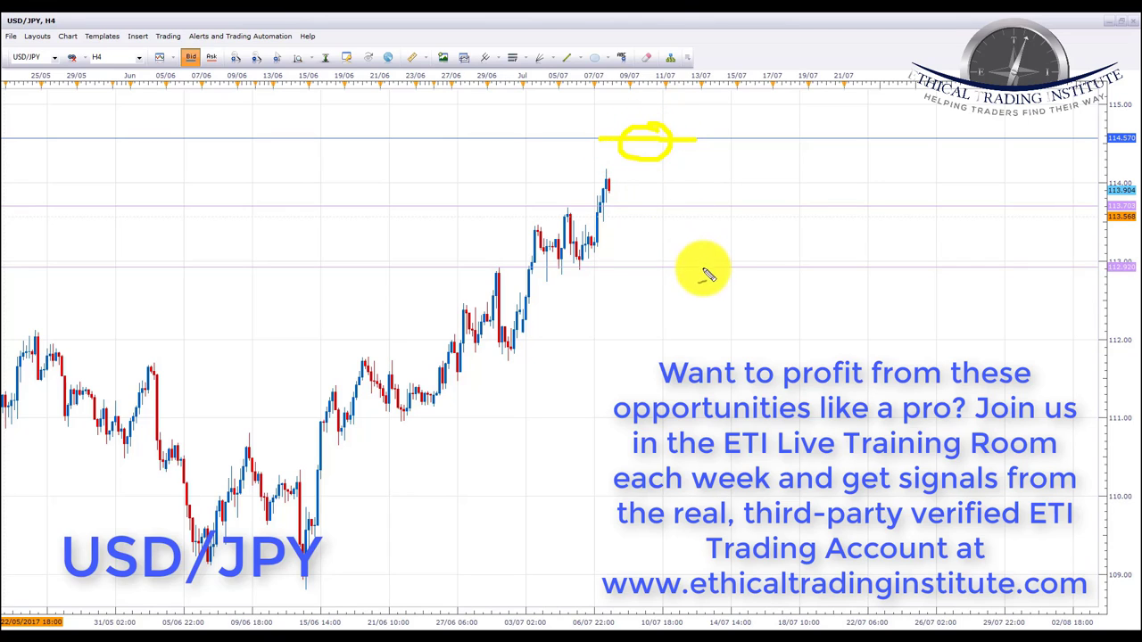
drag(648, 206, 710, 205)
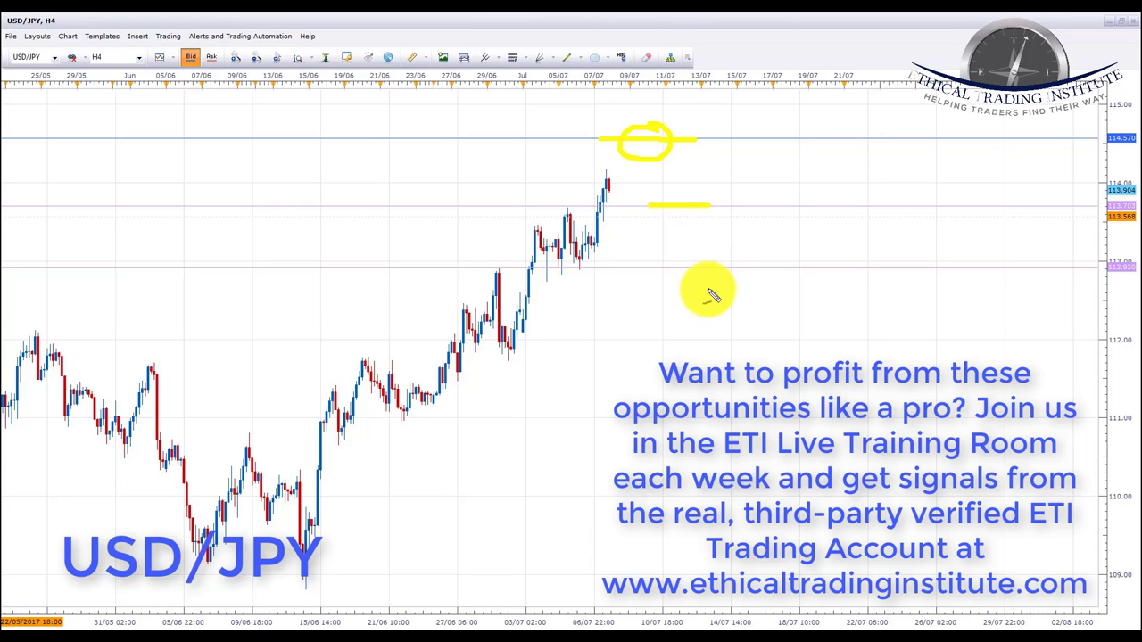
drag(665, 268, 701, 268)
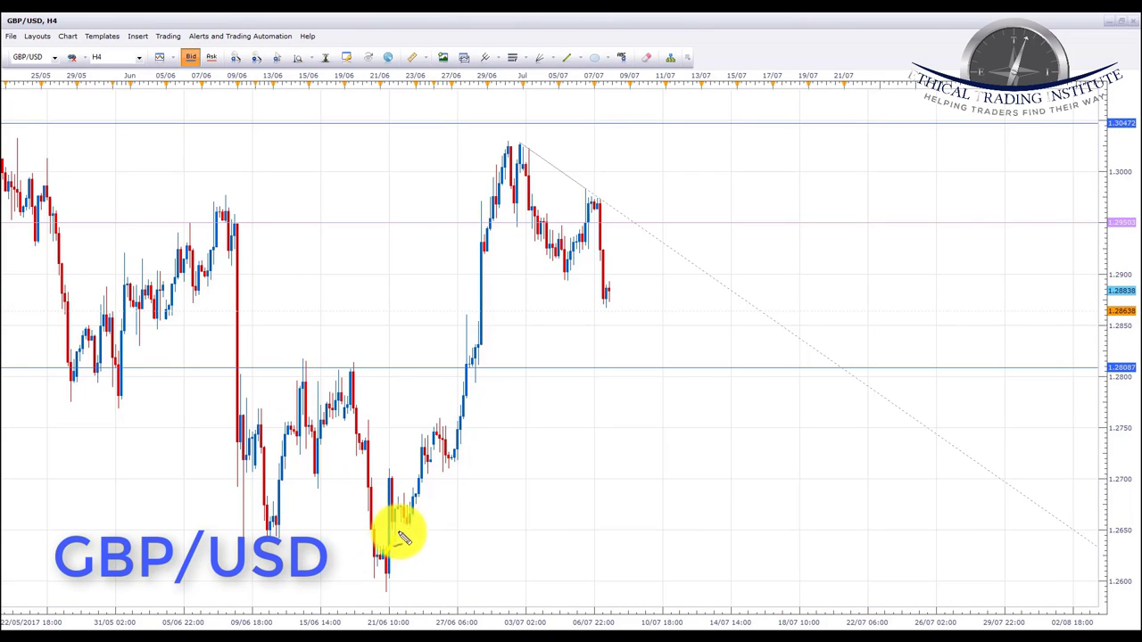
- On the GBP/USD H4 chart, trace the rally from the 21/06 low, highlight 1.30472 and circle the peak beneath it, and clear the marks
mouse_move(386, 551)
mouse_down()
mouse_move(458, 423)
mouse_move(504, 180)
mouse_move(518, 152)
mouse_move(531, 159)
mouse_up()
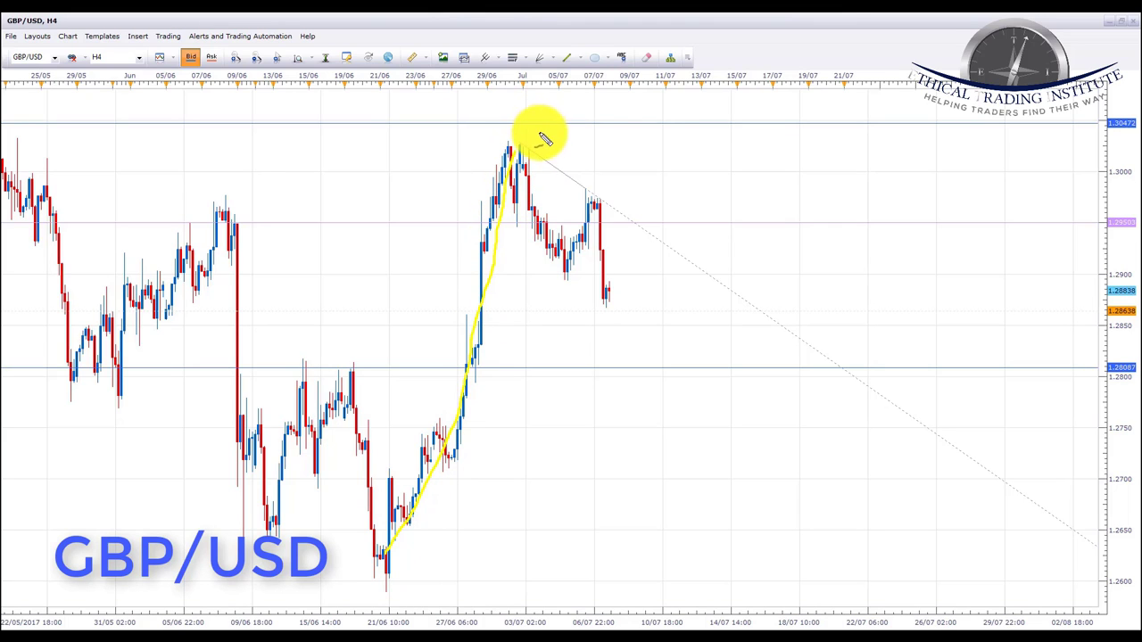
drag(596, 117, 474, 117)
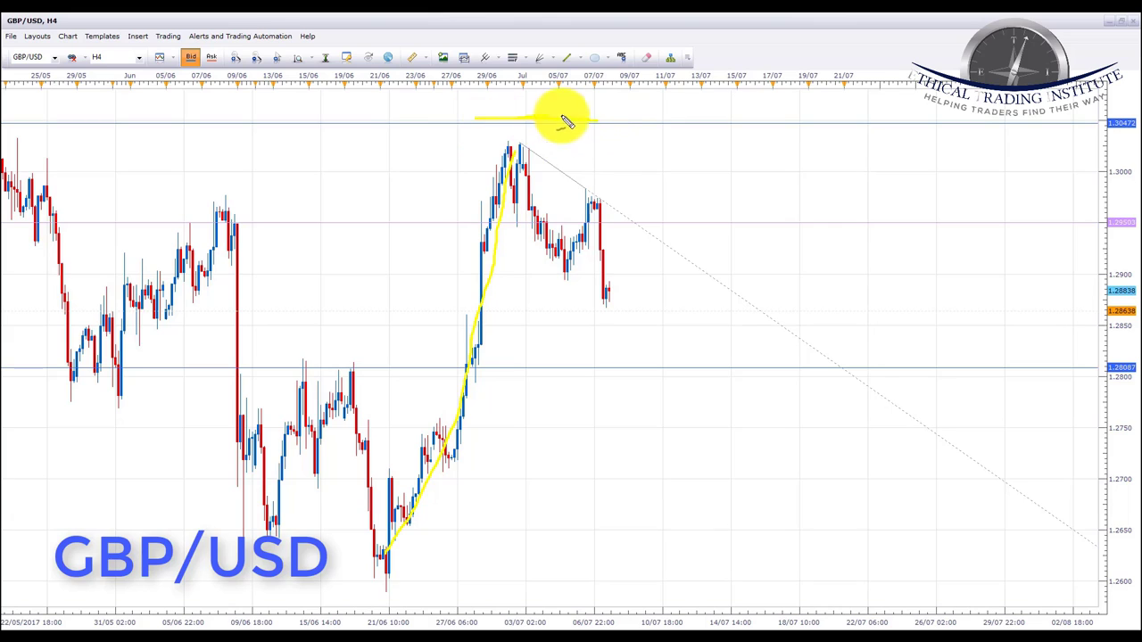
drag(567, 118, 616, 117)
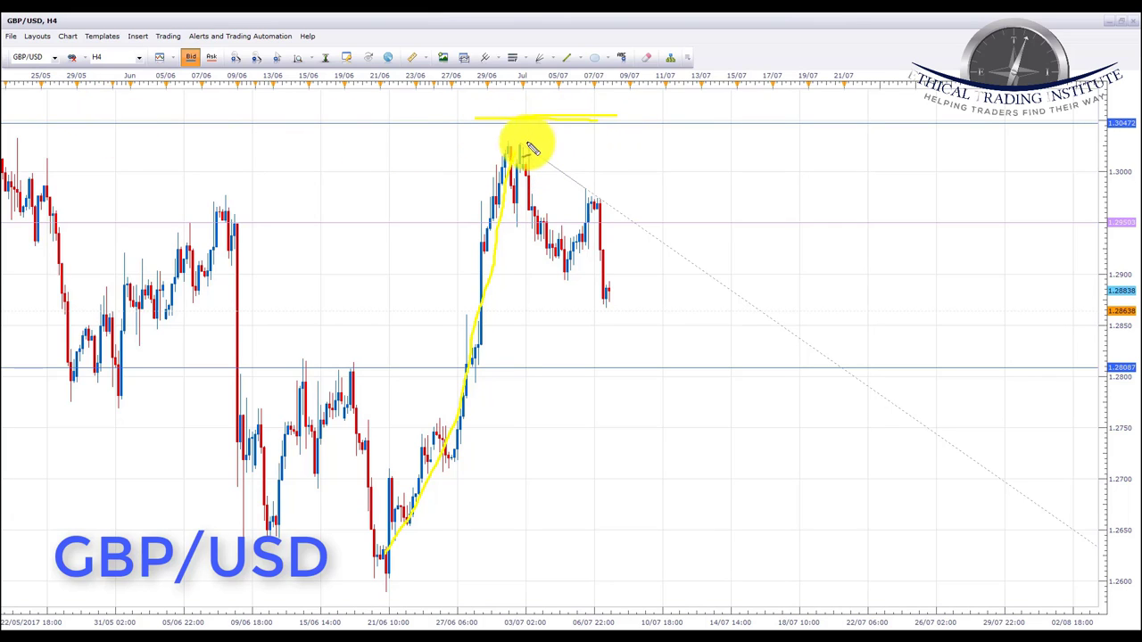
mouse_move(503, 153)
mouse_down()
mouse_move(542, 152)
mouse_move(523, 128)
mouse_move(510, 153)
mouse_up()
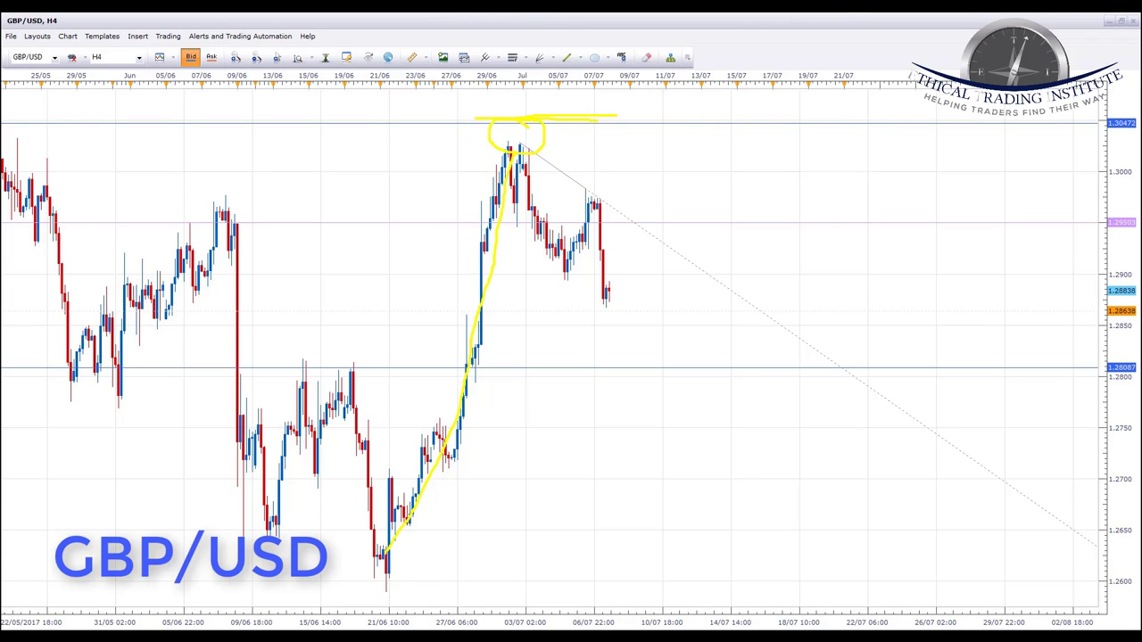
key(e)
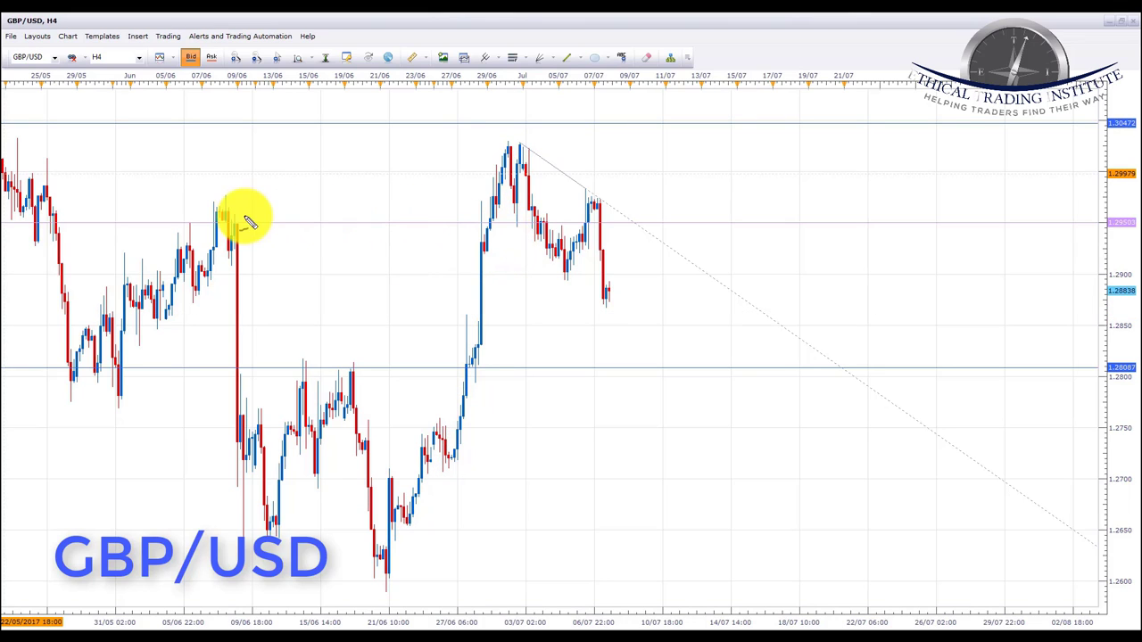
- Circle the price reactions along the purple 1.29503 level, highlight the 1.28087 level, and clear the marks
mouse_move(251, 214)
mouse_down()
mouse_move(222, 224)
mouse_move(237, 204)
mouse_move(246, 213)
mouse_up()
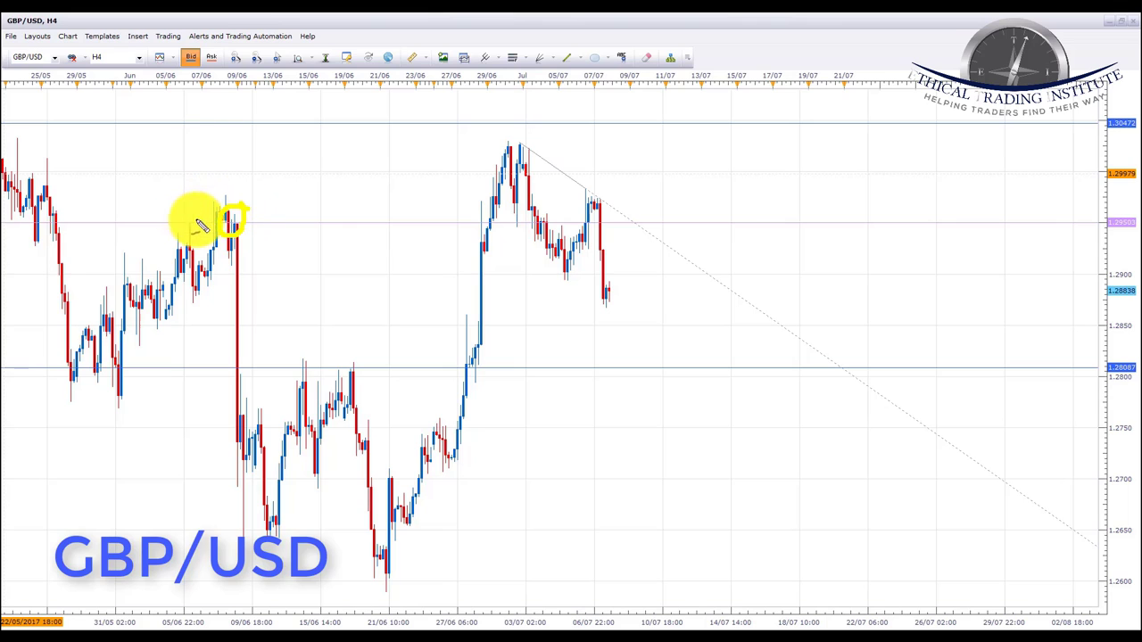
drag(191, 239, 198, 218)
mouse_move(30, 204)
mouse_down()
mouse_move(45, 229)
mouse_move(17, 221)
mouse_up()
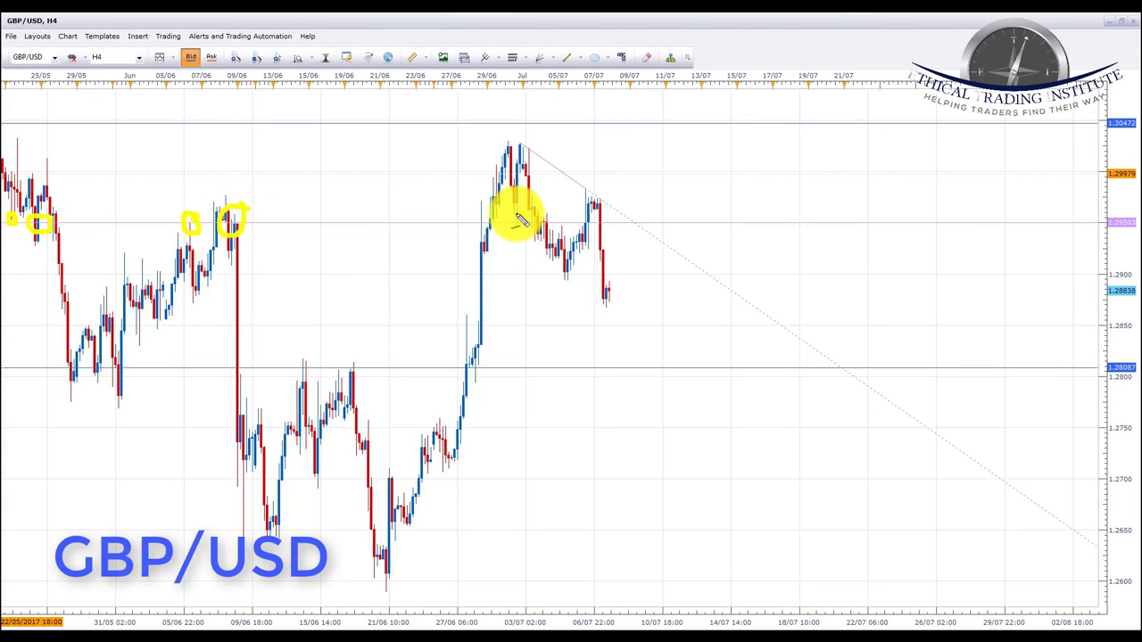
mouse_move(517, 214)
mouse_down()
mouse_move(522, 229)
mouse_move(553, 224)
mouse_up()
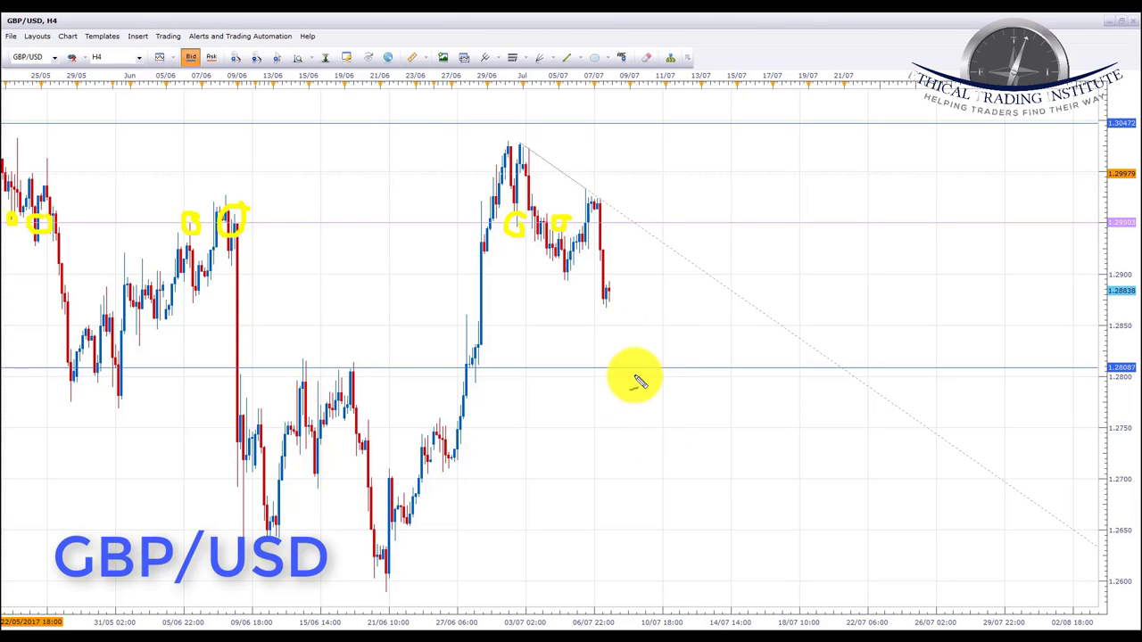
drag(615, 368, 702, 369)
key(e)
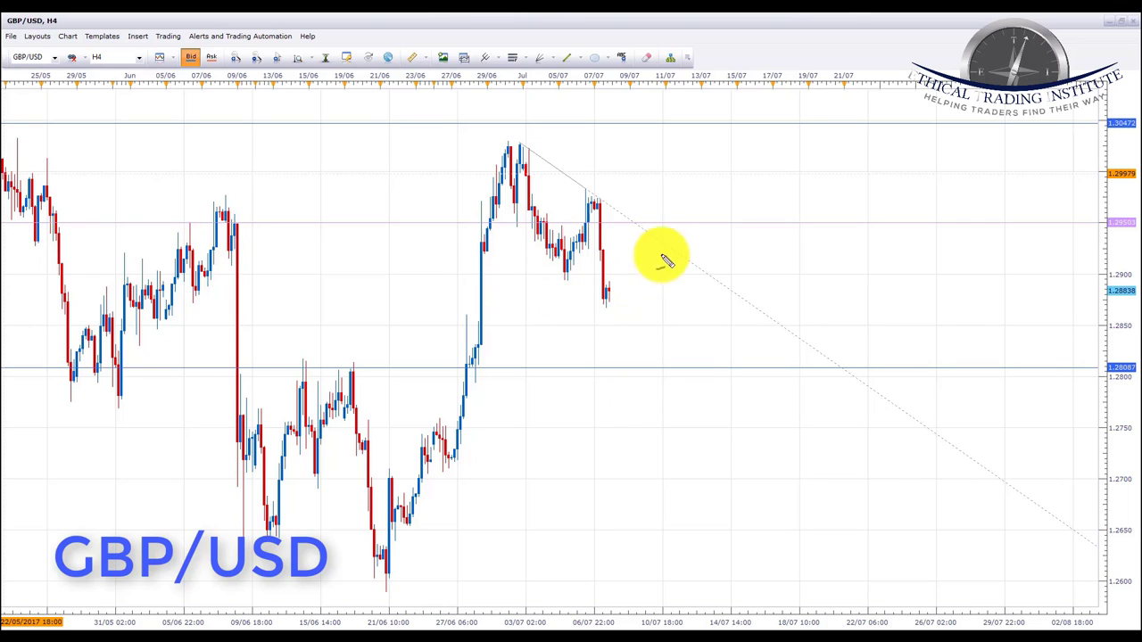
- Trace the falling trendline with a rebound path from current price towards it, clear them, and highlight and clear the 1.28087 level
drag(532, 153, 704, 272)
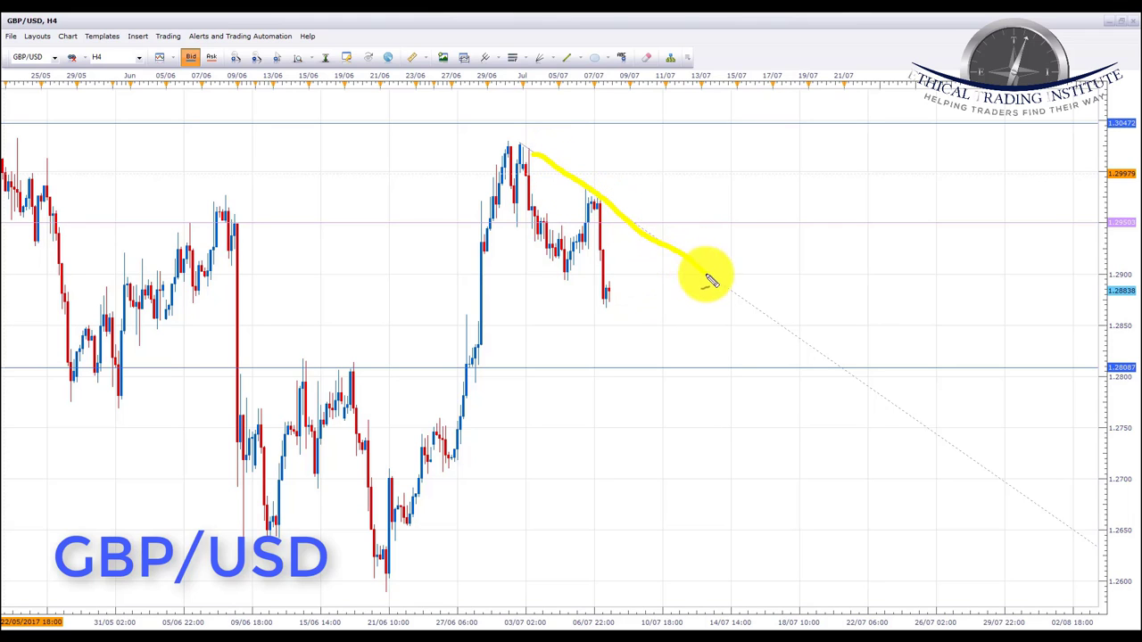
mouse_move(614, 301)
mouse_down()
mouse_move(662, 255)
mouse_move(627, 256)
mouse_move(628, 280)
mouse_move(664, 250)
mouse_move(621, 250)
mouse_up()
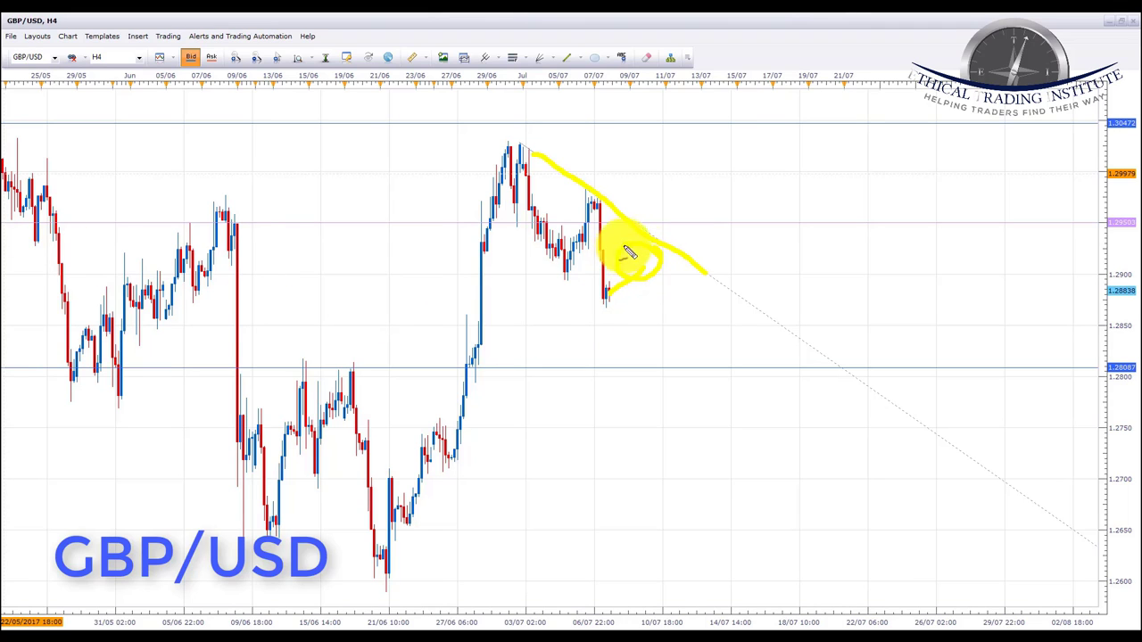
key(Escape)
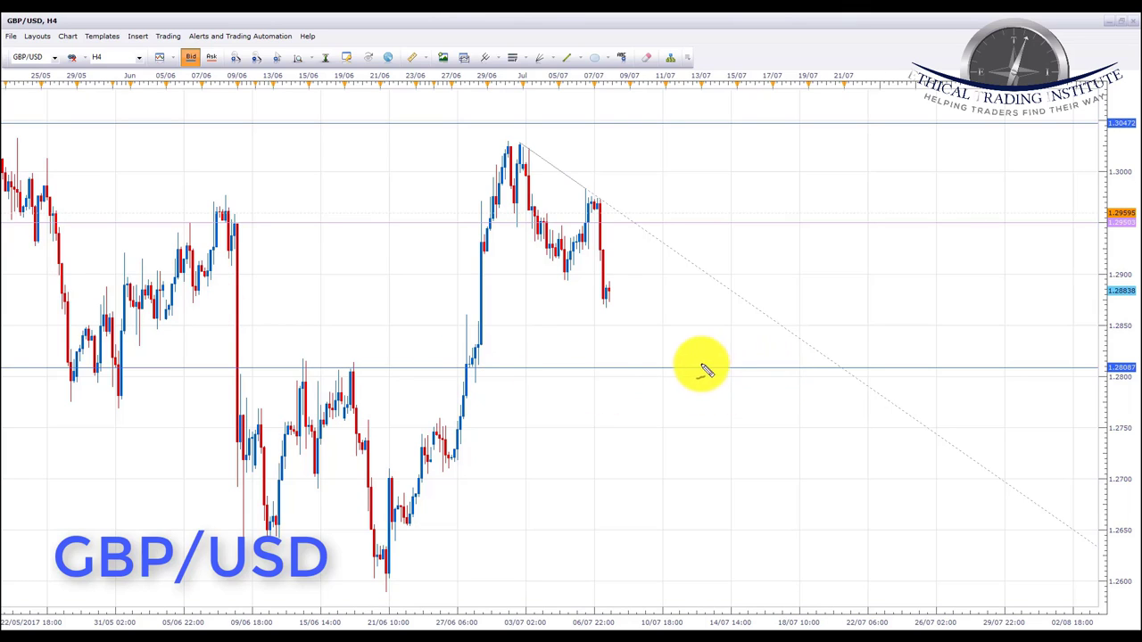
mouse_move(709, 364)
mouse_down()
mouse_move(599, 366)
mouse_move(688, 377)
mouse_move(595, 359)
mouse_up()
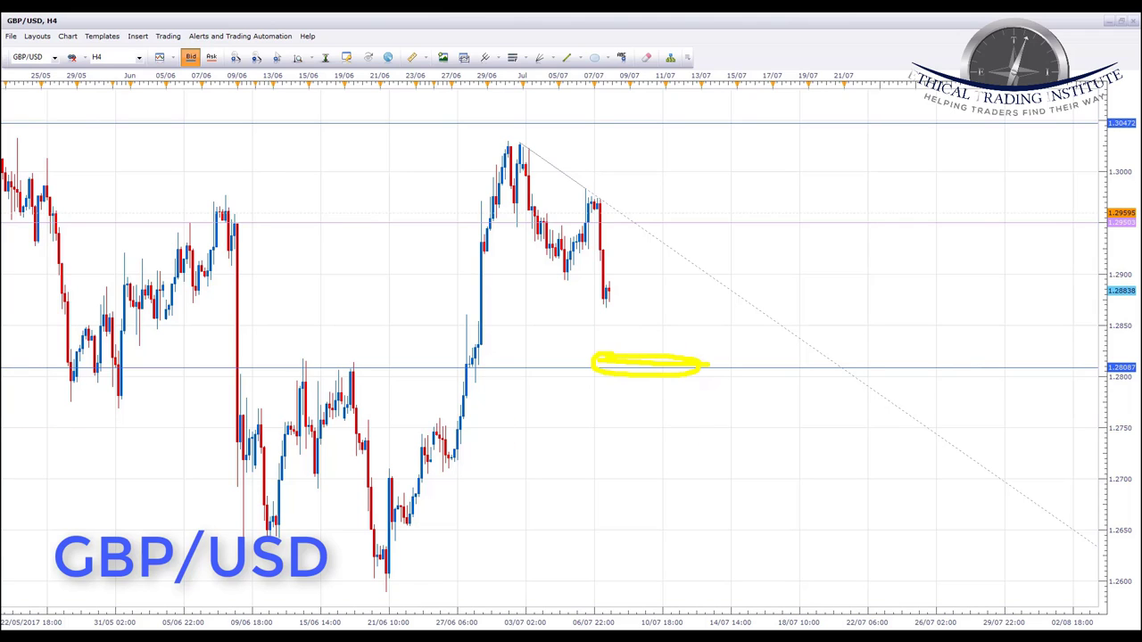
key(Escape)
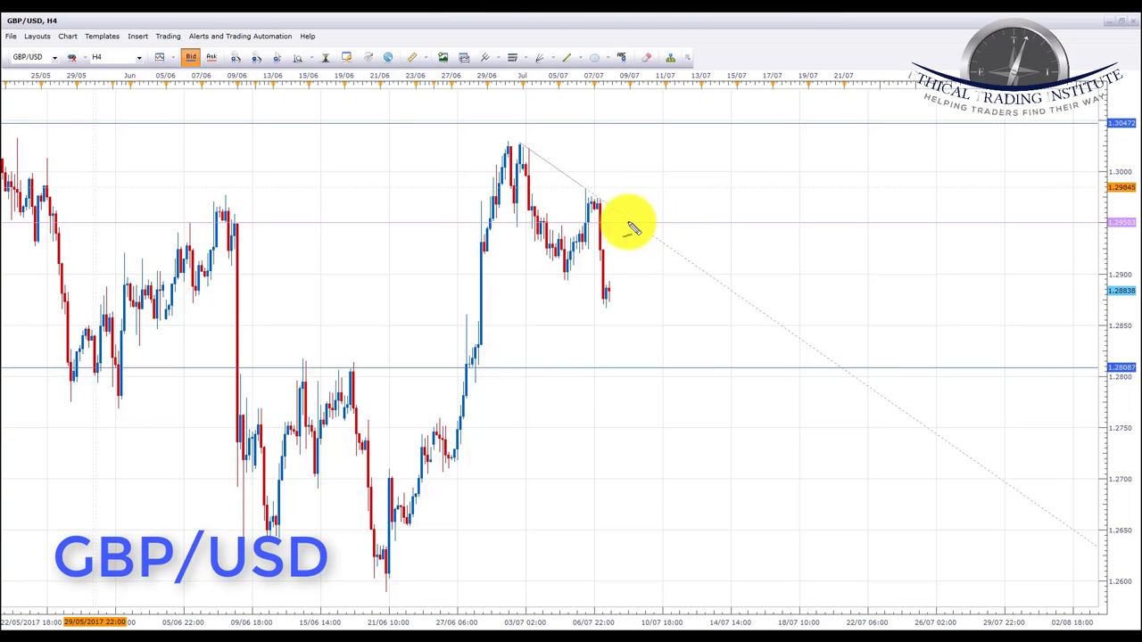
- On the GBP/USD chart, highlight the purple 1.29503 level, trace the falling trendline beside it, and circle the 1.30472 and 1.28087 levels
drag(640, 221, 593, 218)
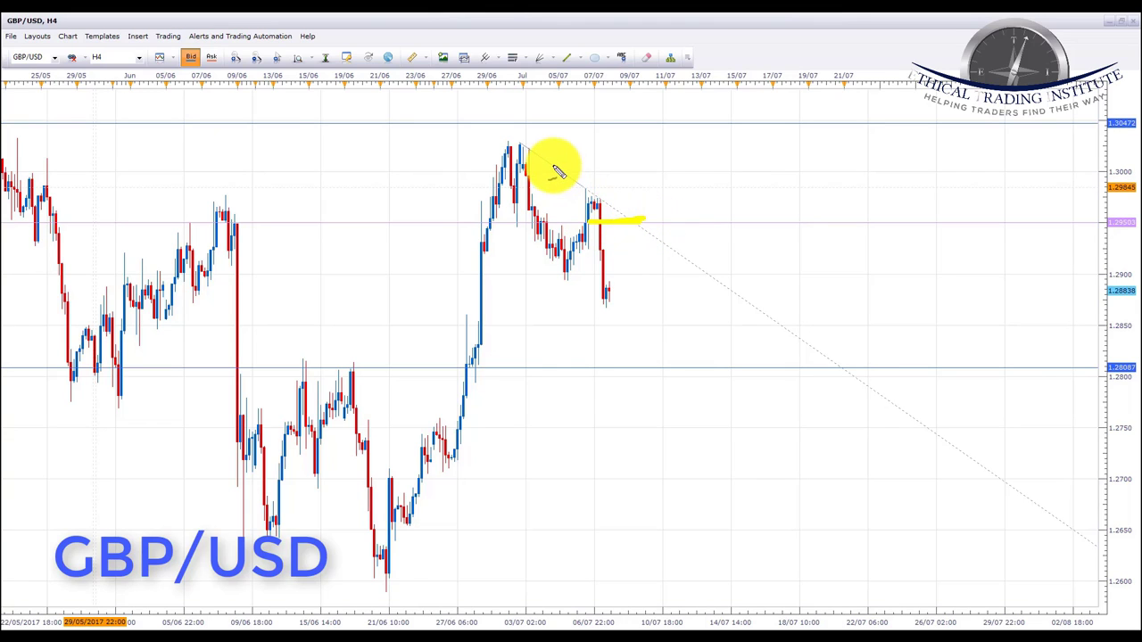
drag(553, 167, 643, 220)
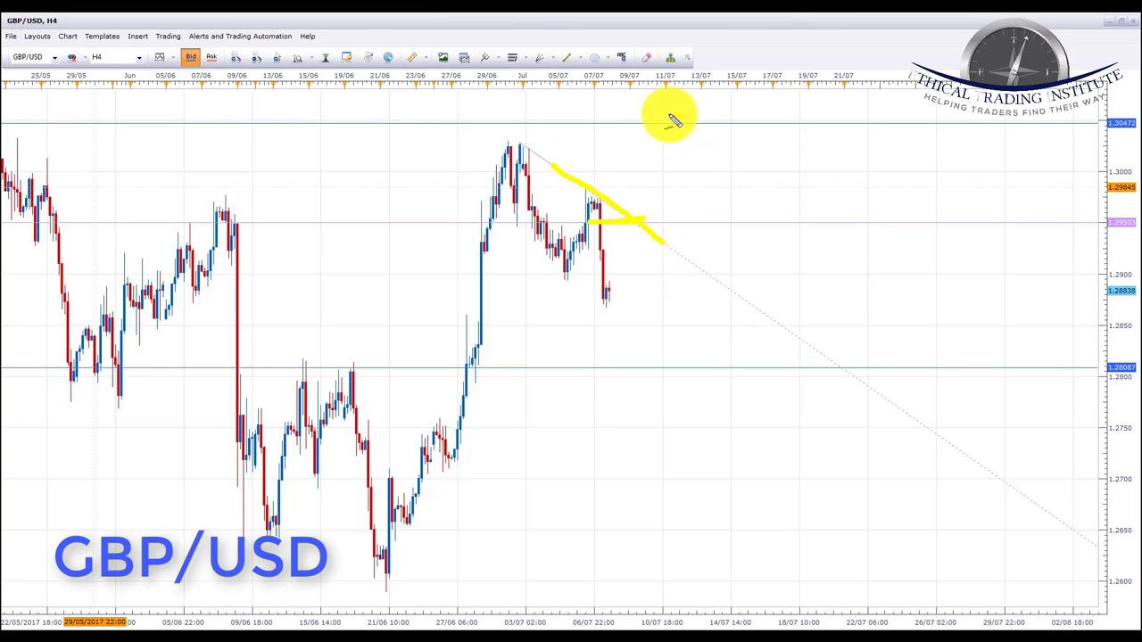
mouse_move(682, 114)
mouse_down()
mouse_move(625, 118)
mouse_move(669, 134)
mouse_move(735, 128)
mouse_move(626, 118)
mouse_up()
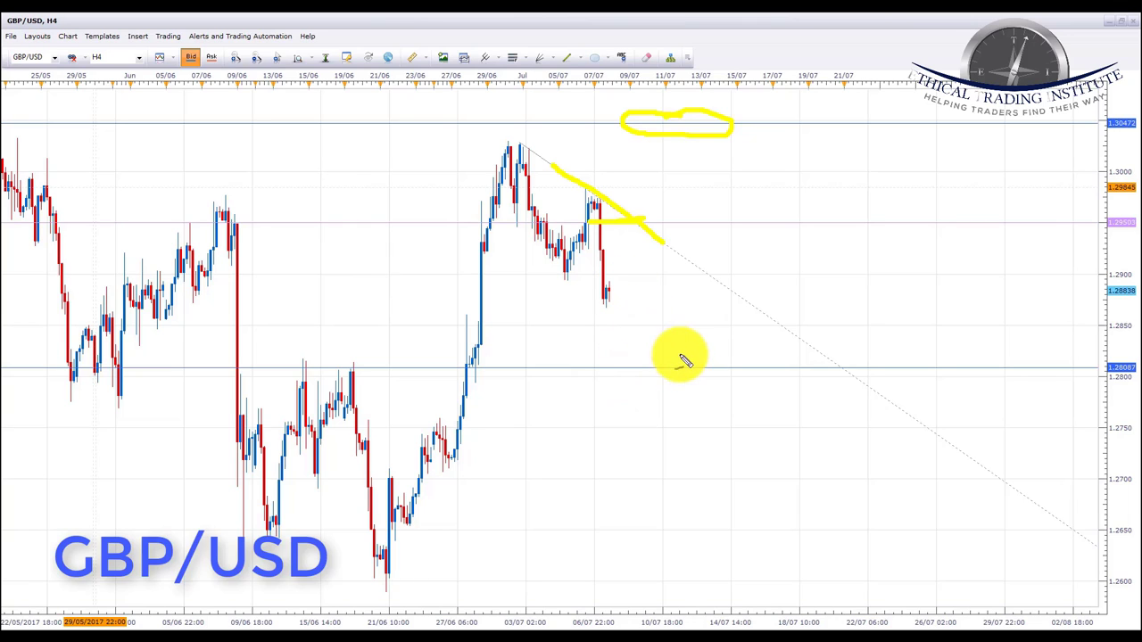
mouse_move(694, 369)
mouse_down()
mouse_move(621, 351)
mouse_move(586, 374)
mouse_move(669, 377)
mouse_up()
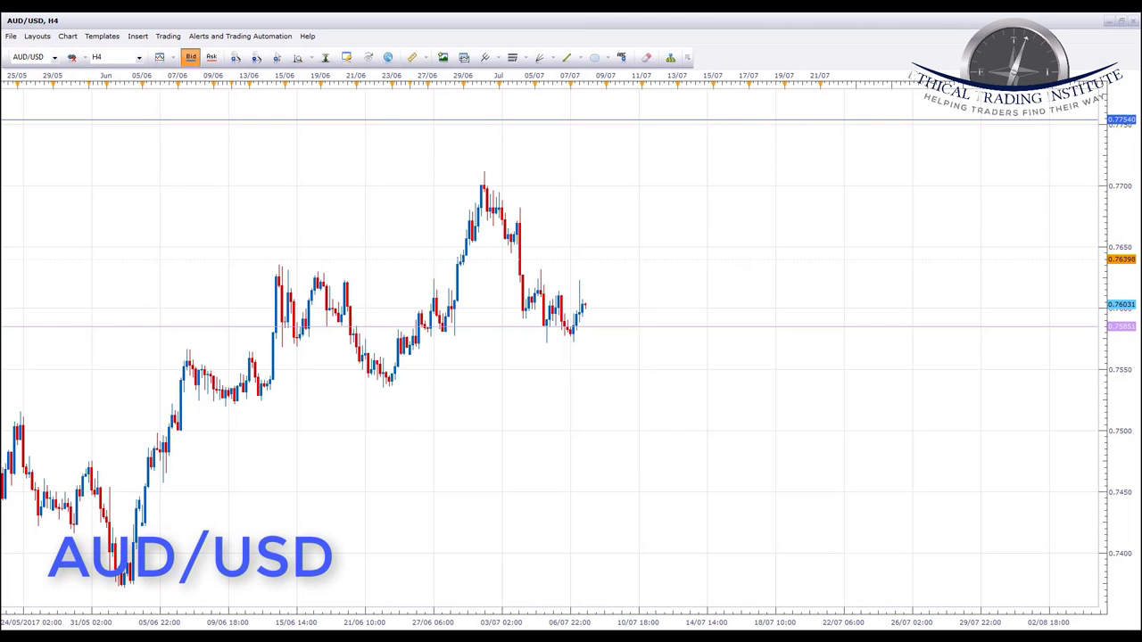
- On the AUD/USD H4 chart, trace the swings from the early June low, clear them, and trace and clear the latest rally and pullback
mouse_move(134, 557)
mouse_down()
mouse_move(255, 373)
mouse_move(281, 294)
mouse_move(388, 371)
mouse_move(456, 286)
mouse_move(481, 195)
mouse_move(573, 332)
mouse_up()
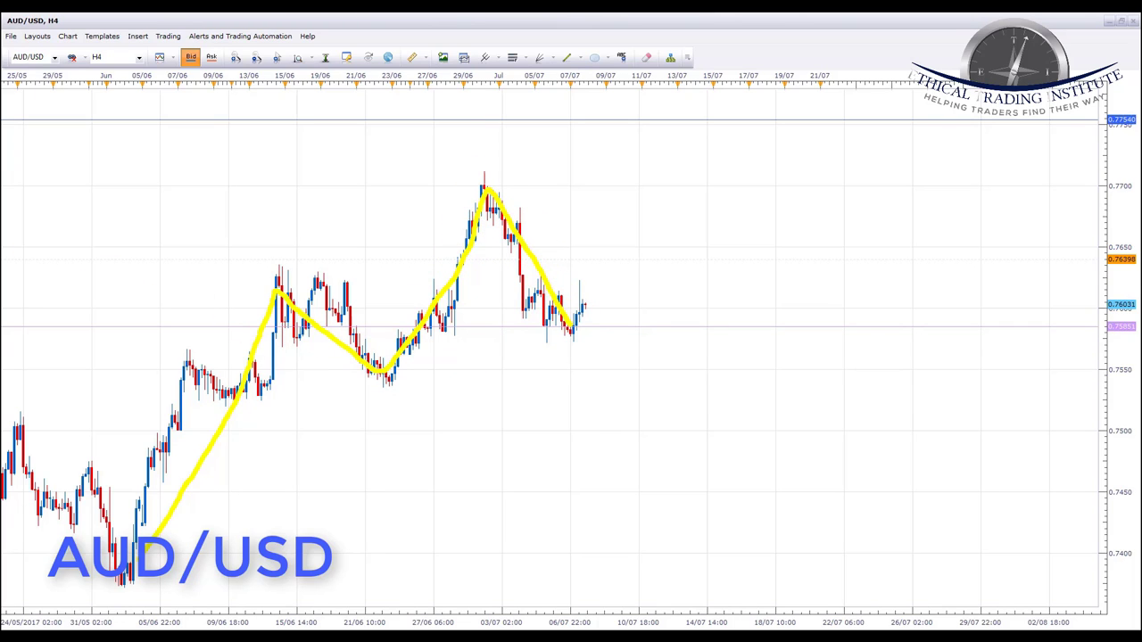
key(Escape)
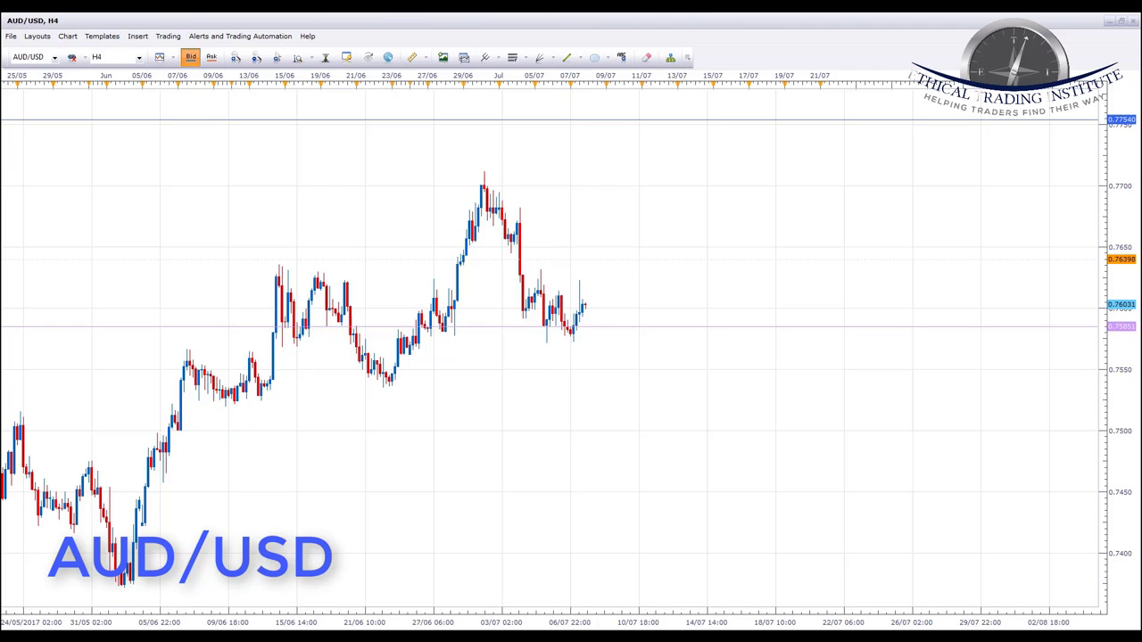
mouse_move(395, 375)
mouse_down()
mouse_move(476, 213)
mouse_move(573, 332)
mouse_up()
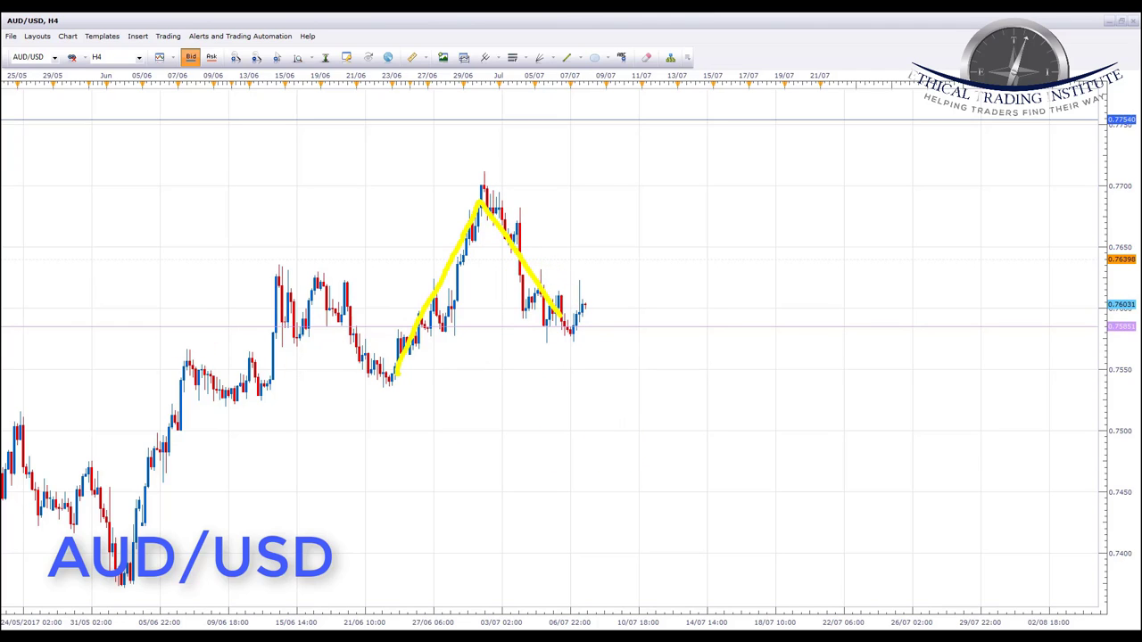
key(Escape)
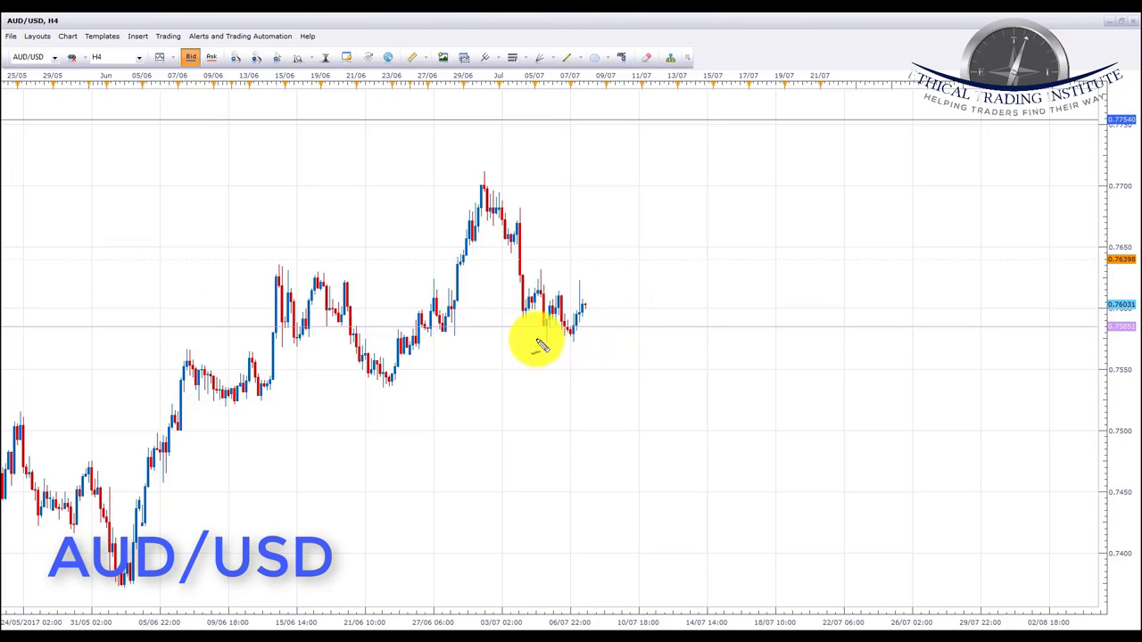
- Highlight the purple AUD/USD support level under recent lows, sketch a rally from current price, and mark the 0.77540 level as its target
drag(516, 330, 621, 332)
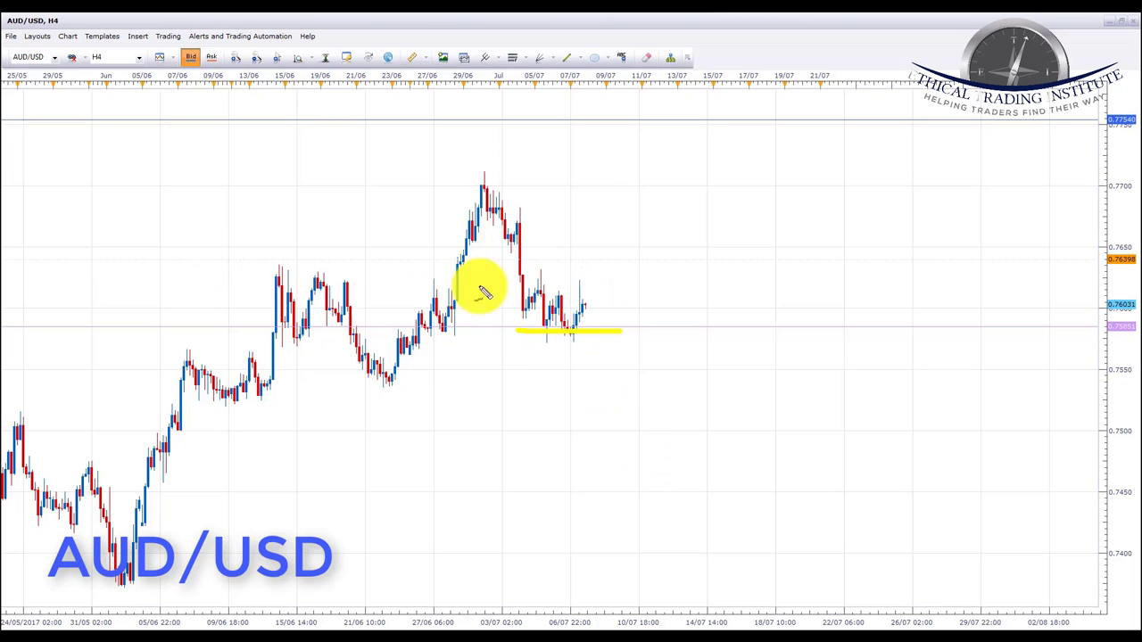
drag(598, 300, 624, 138)
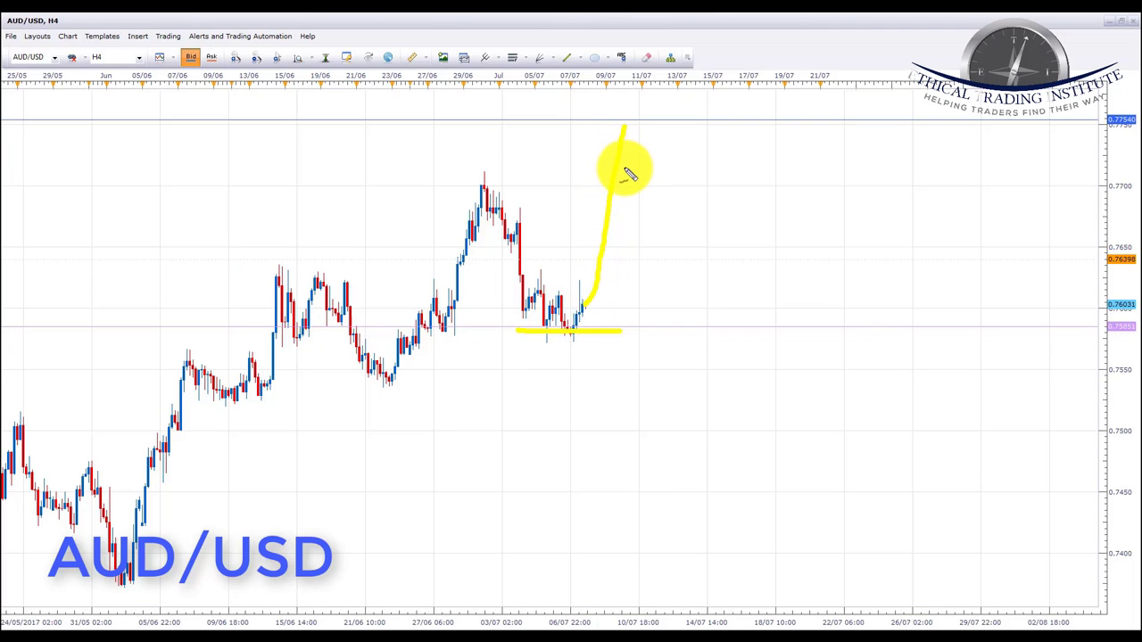
mouse_move(639, 116)
mouse_down()
mouse_move(541, 116)
mouse_move(659, 117)
mouse_up()
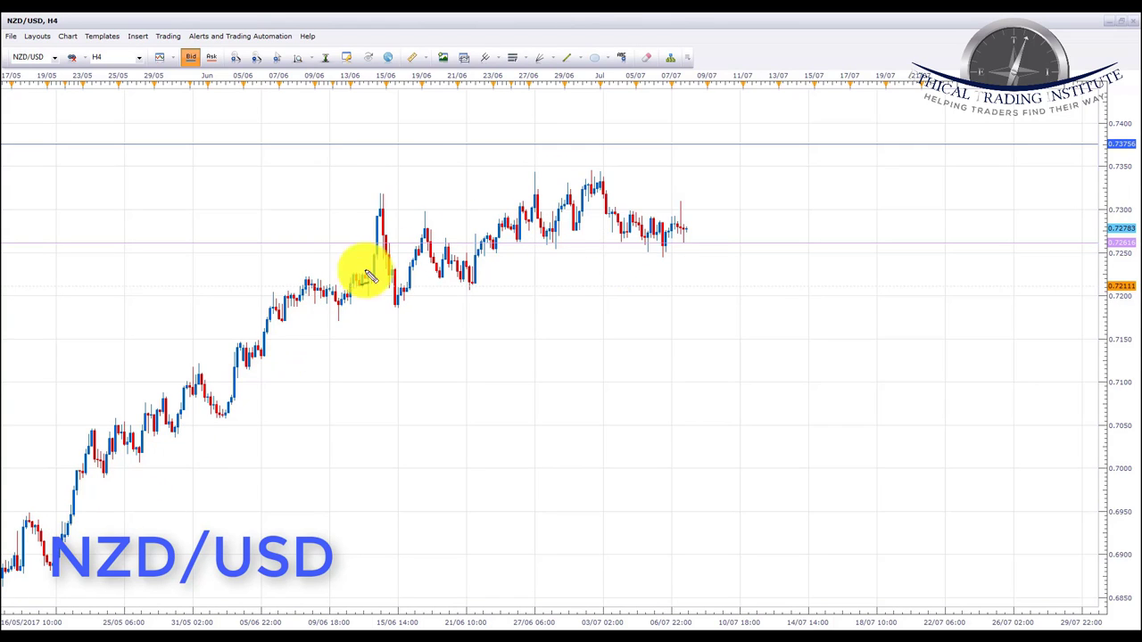
- On the NZD/USD H4 chart, trace and clear the uptrend to current price, and highlight the purple 0.72616 level and the 0.73756 level
mouse_move(87, 525)
mouse_down()
mouse_move(200, 426)
mouse_move(310, 299)
mouse_move(377, 256)
mouse_move(512, 252)
mouse_move(625, 192)
mouse_move(687, 230)
mouse_up()
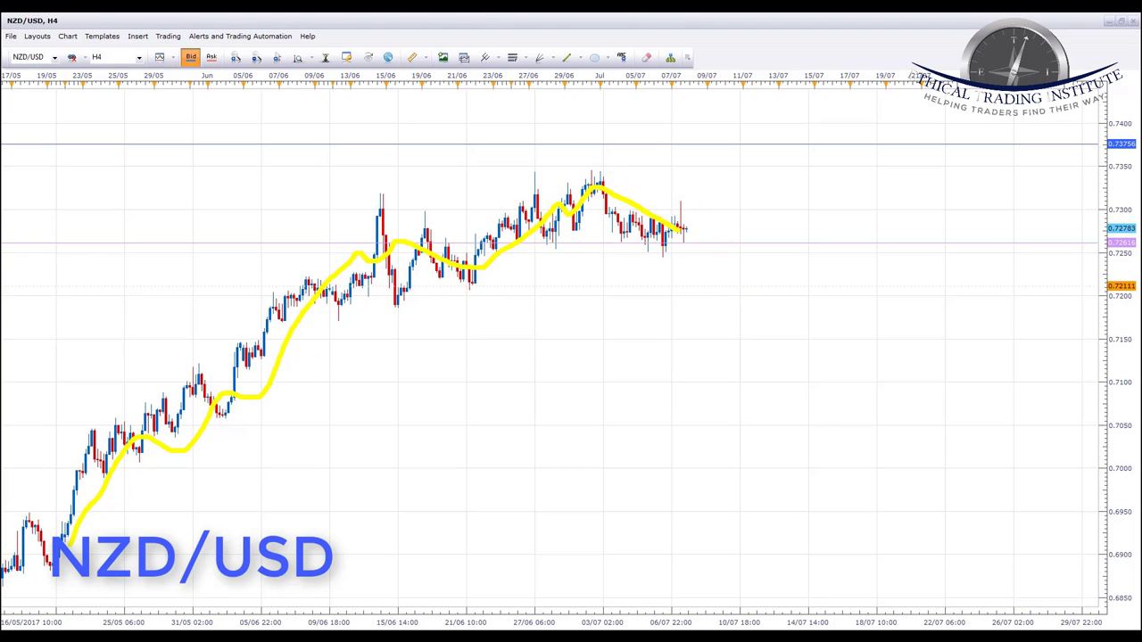
key(Escape)
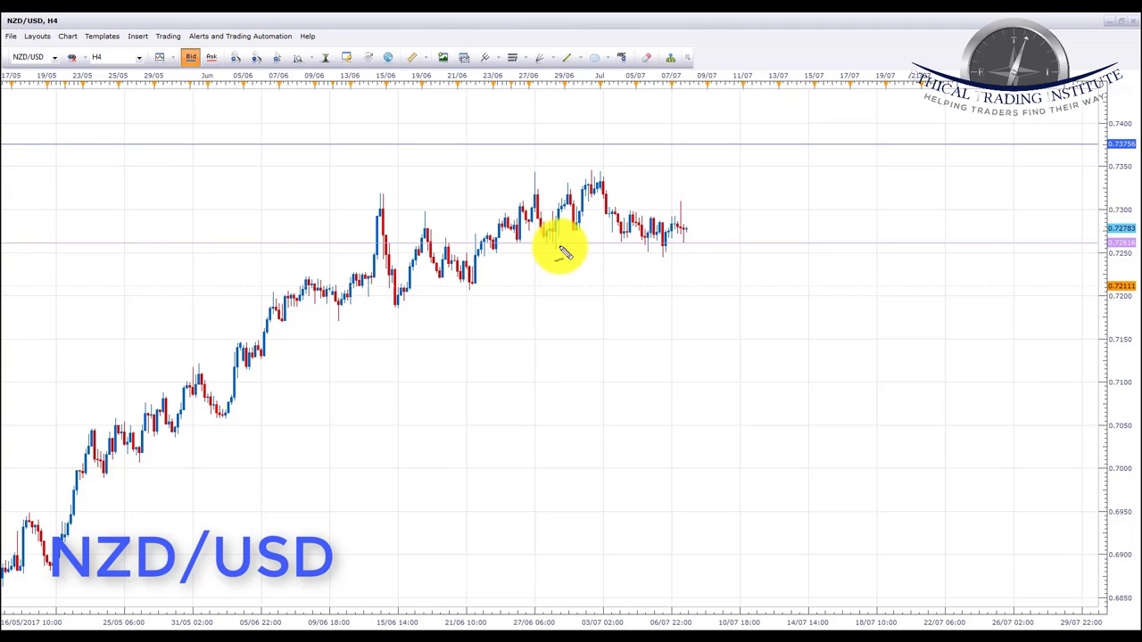
mouse_move(484, 243)
mouse_down()
mouse_move(746, 243)
mouse_move(794, 270)
mouse_up()
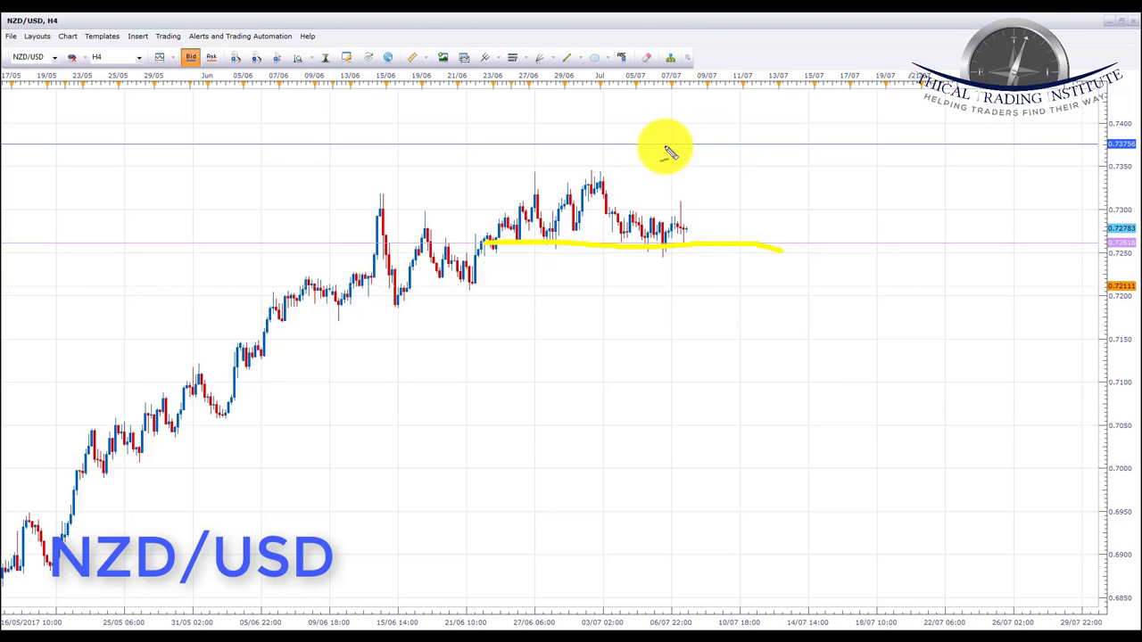
drag(660, 143, 771, 143)
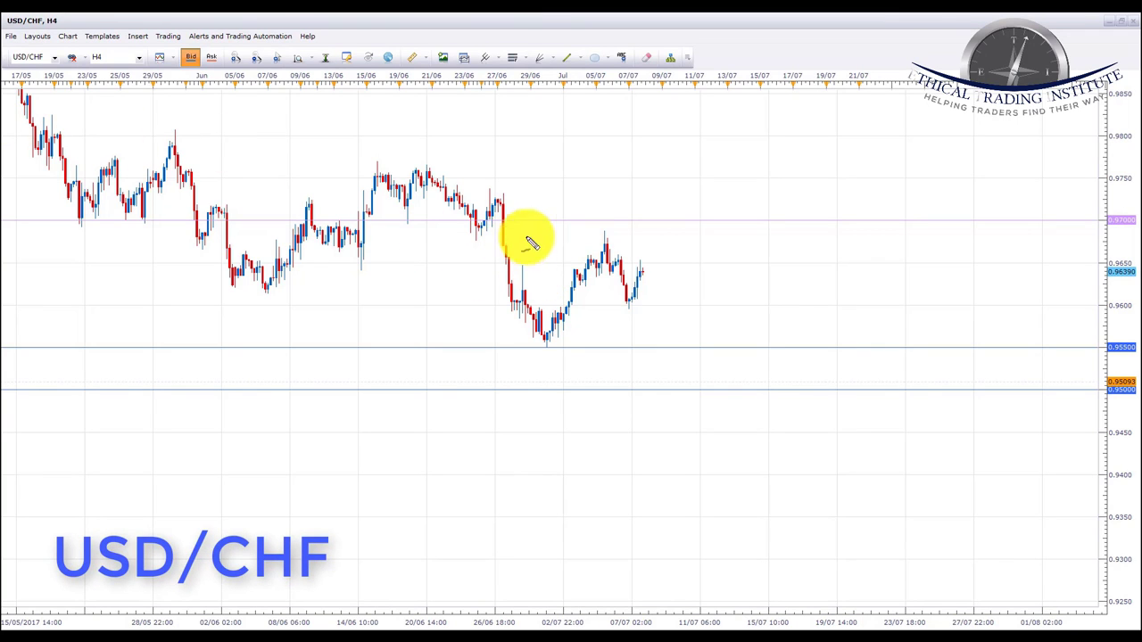
- On the USD/CHF H4 chart, trace and clear the price swings since mid-May, and highlight the 0.95500, 0.95000 and purple 0.97000 levels
mouse_move(78, 114)
mouse_down()
mouse_move(156, 189)
mouse_move(285, 271)
mouse_move(366, 194)
mouse_move(425, 193)
mouse_move(517, 311)
mouse_move(551, 319)
mouse_move(596, 250)
mouse_up()
key(Escape)
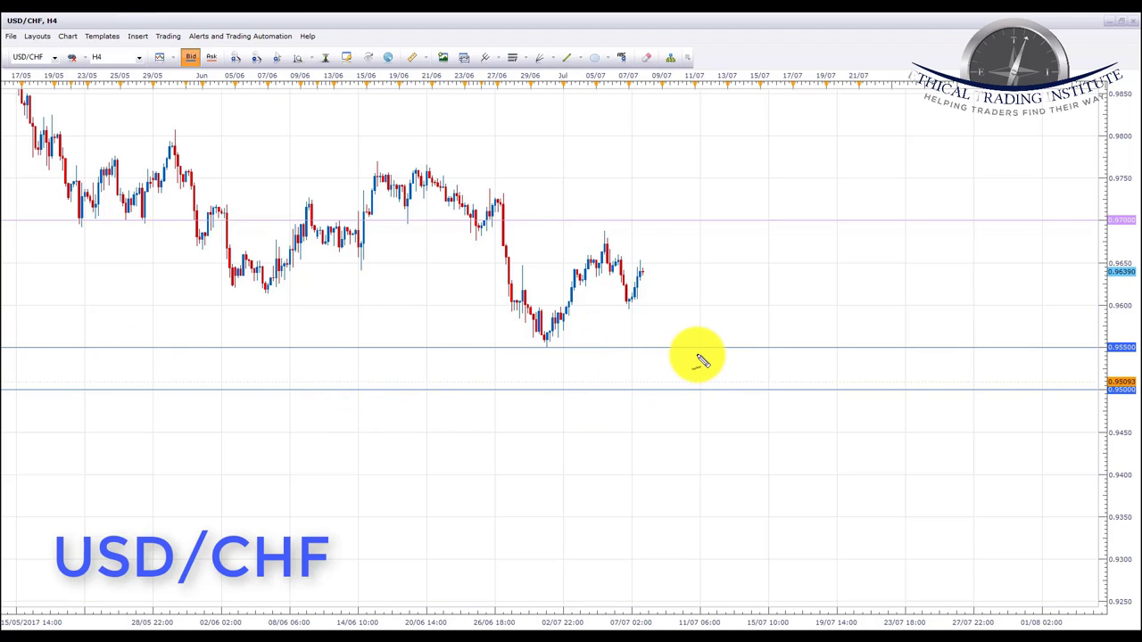
drag(670, 347, 734, 348)
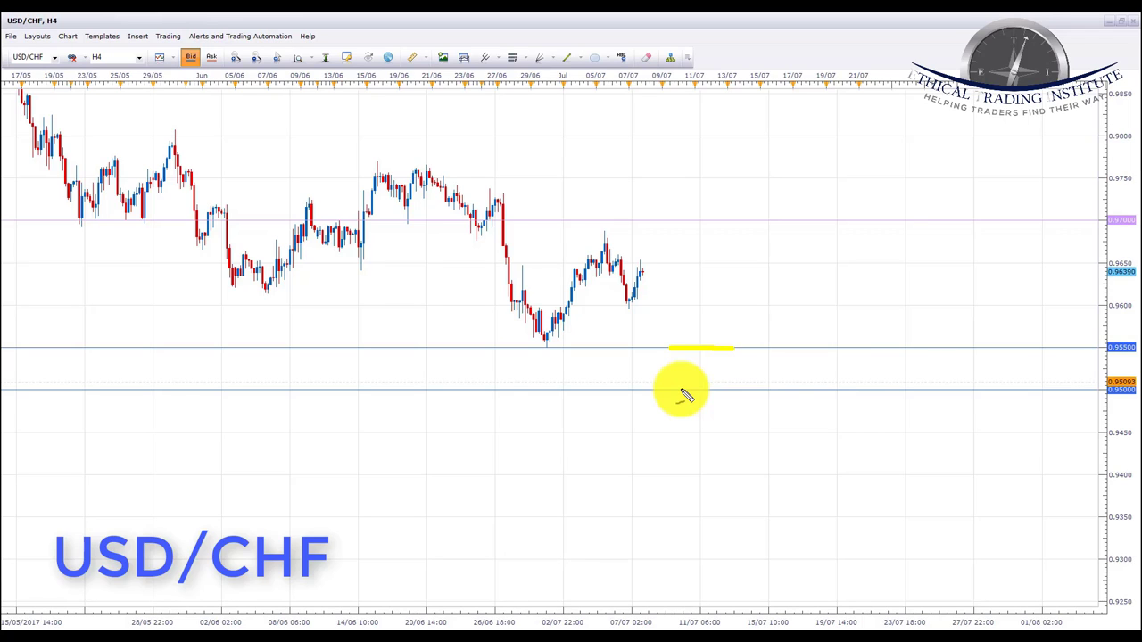
drag(679, 390, 745, 390)
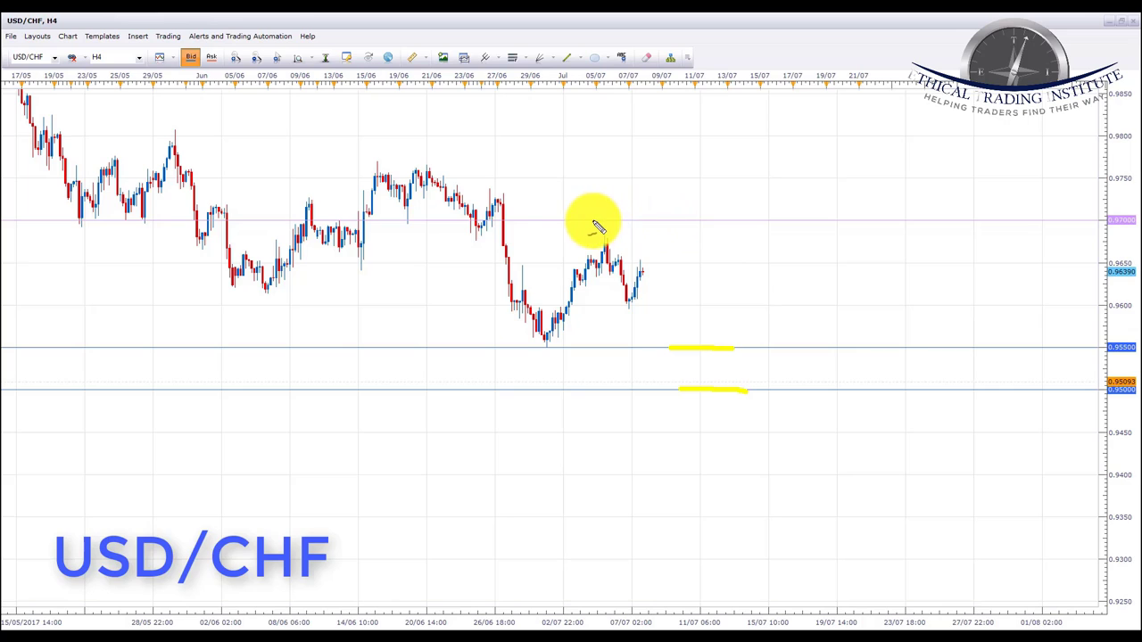
drag(592, 221, 685, 220)
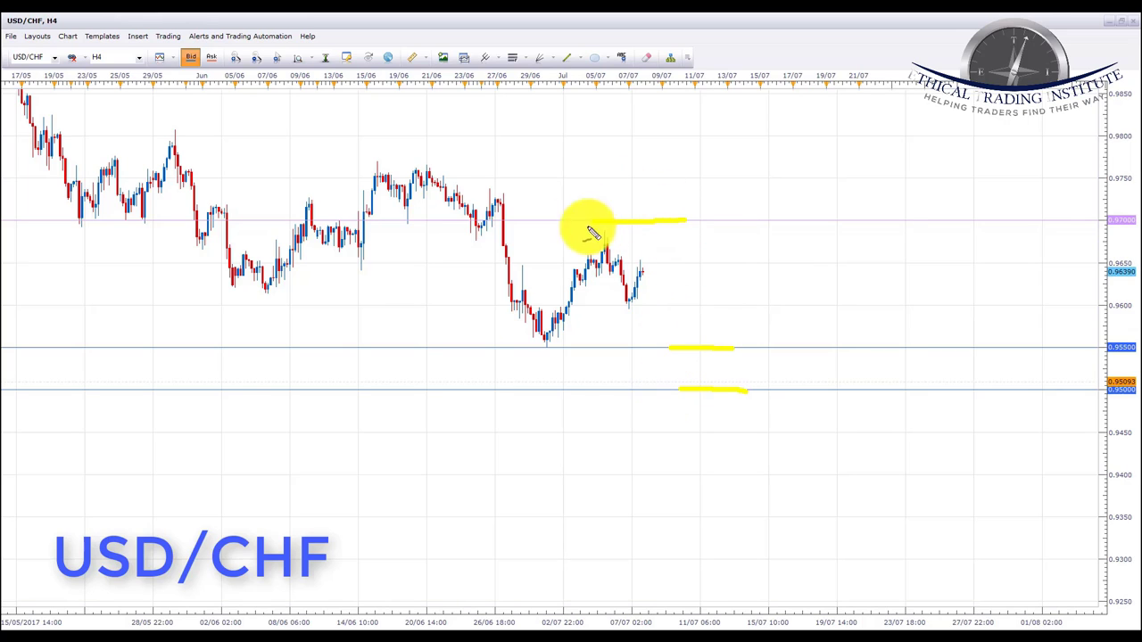
- Circle the past price reactions along the 0.97000 level, sketch a rise from current price up to it, and clear all marks
mouse_move(407, 211)
mouse_down()
mouse_move(395, 220)
mouse_move(407, 209)
mouse_up()
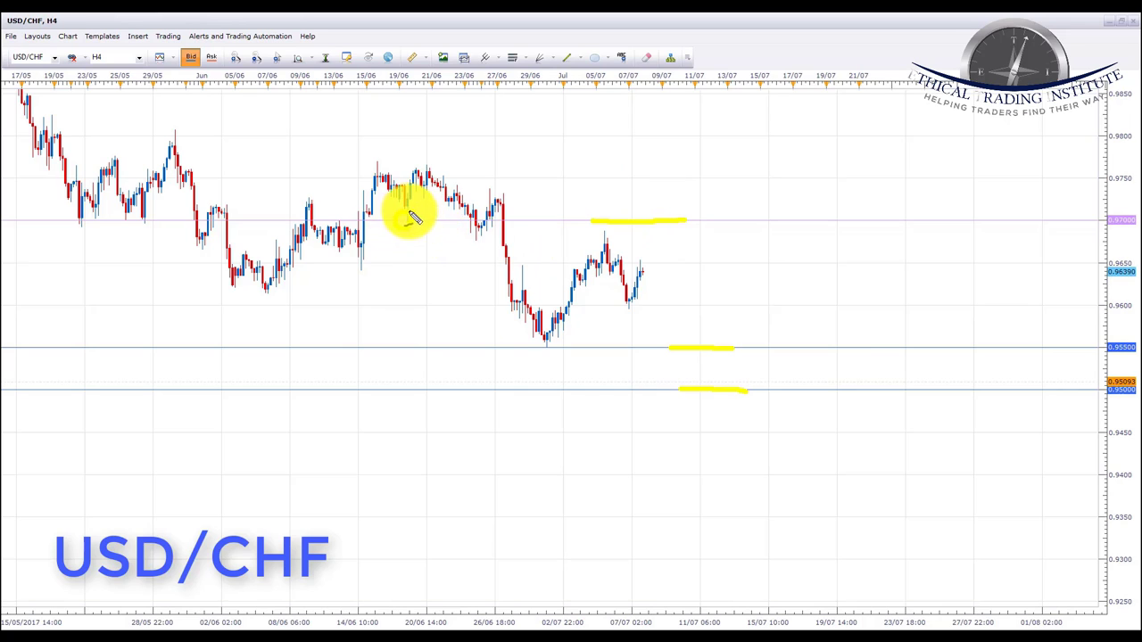
drag(479, 220, 484, 217)
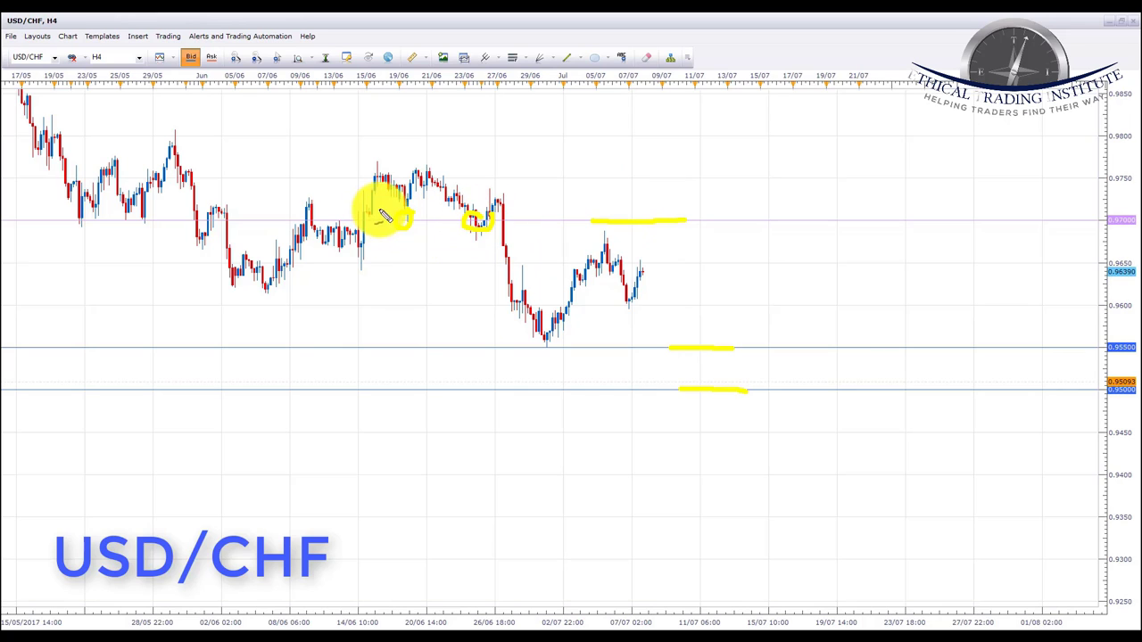
drag(306, 227, 307, 219)
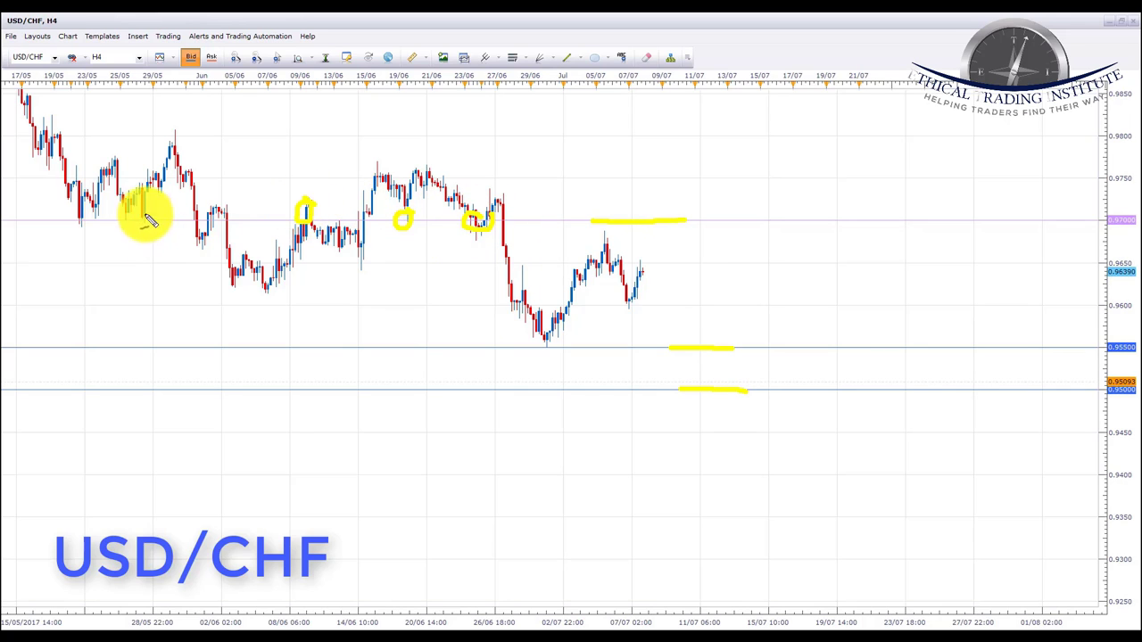
mouse_move(142, 217)
mouse_down()
mouse_move(77, 224)
mouse_move(89, 214)
mouse_up()
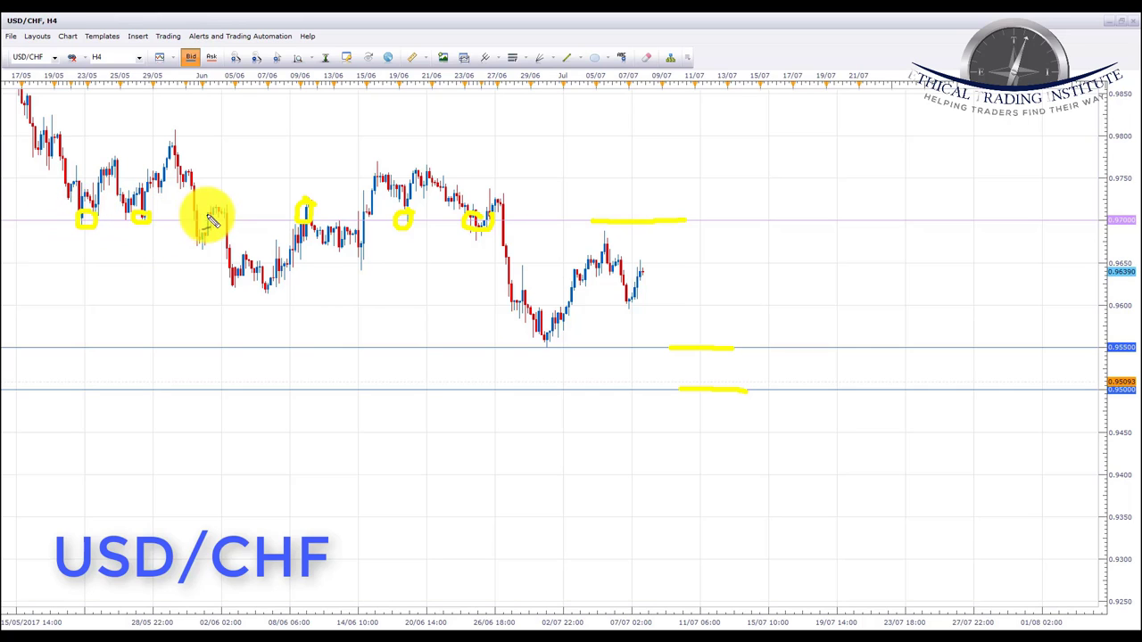
drag(215, 227, 223, 209)
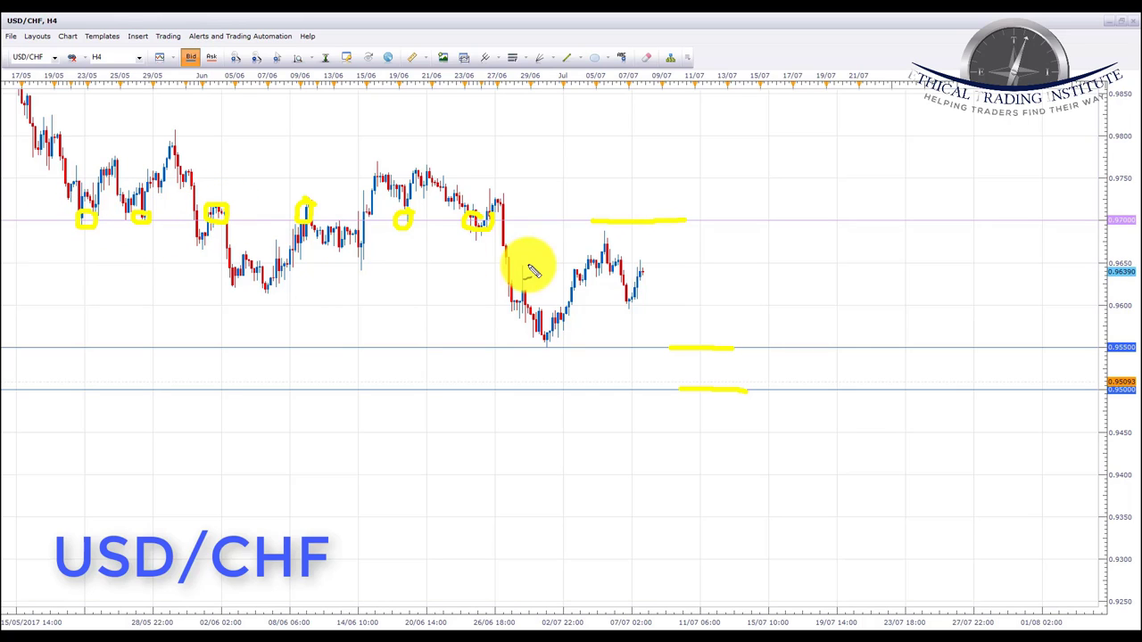
mouse_move(490, 230)
mouse_down()
mouse_move(535, 224)
mouse_move(485, 222)
mouse_up()
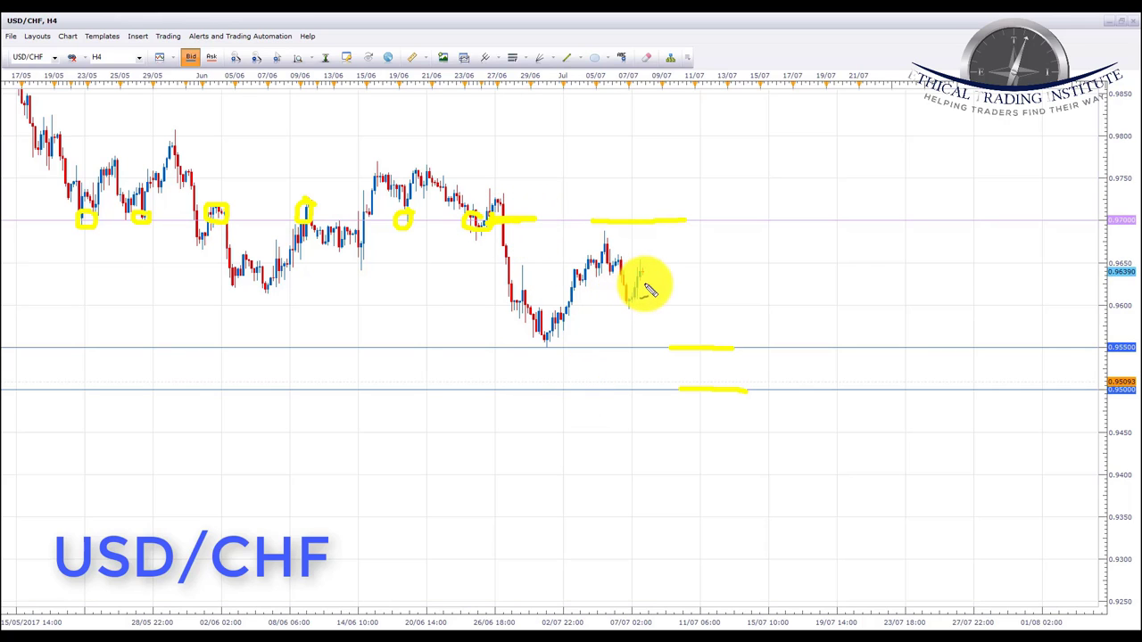
drag(646, 272, 658, 218)
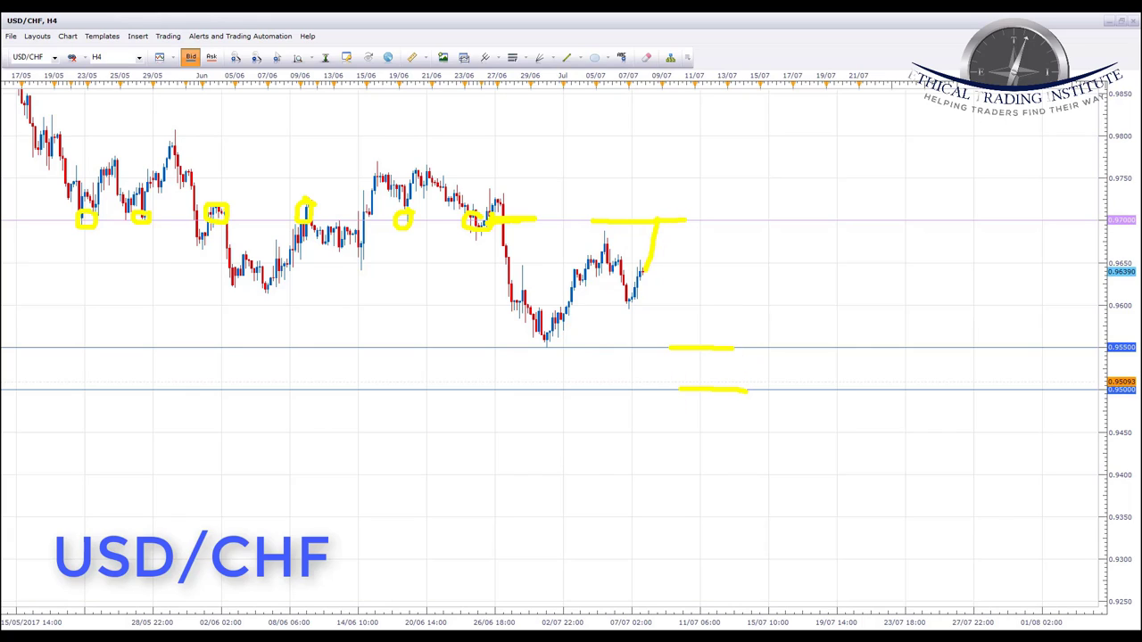
key(Escape)
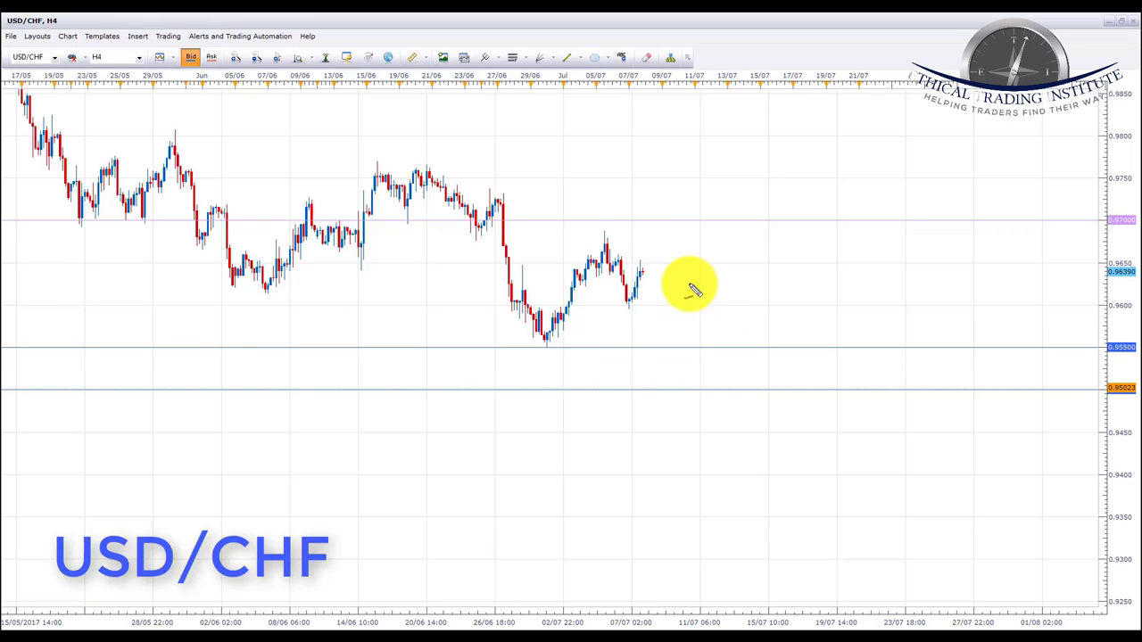
- Circle the current USD/CHF price, sketch a drop through 0.95500 to a highlighted 0.95000 level, and clear the marks
mouse_move(659, 264)
mouse_down()
mouse_move(632, 279)
mouse_move(640, 287)
mouse_move(660, 266)
mouse_up()
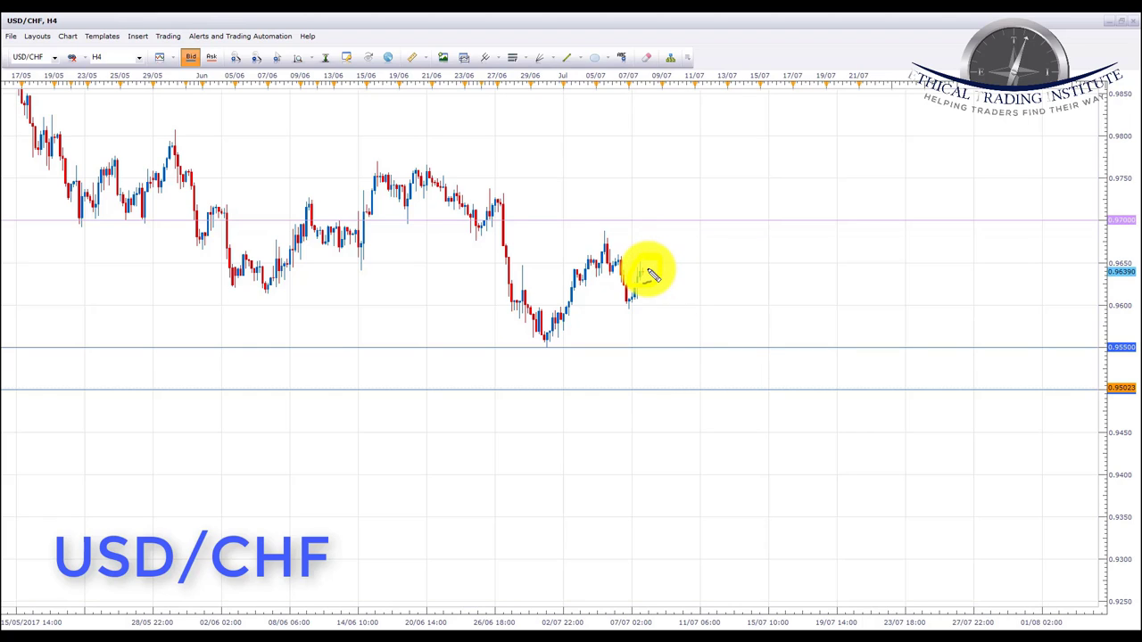
drag(652, 274, 667, 337)
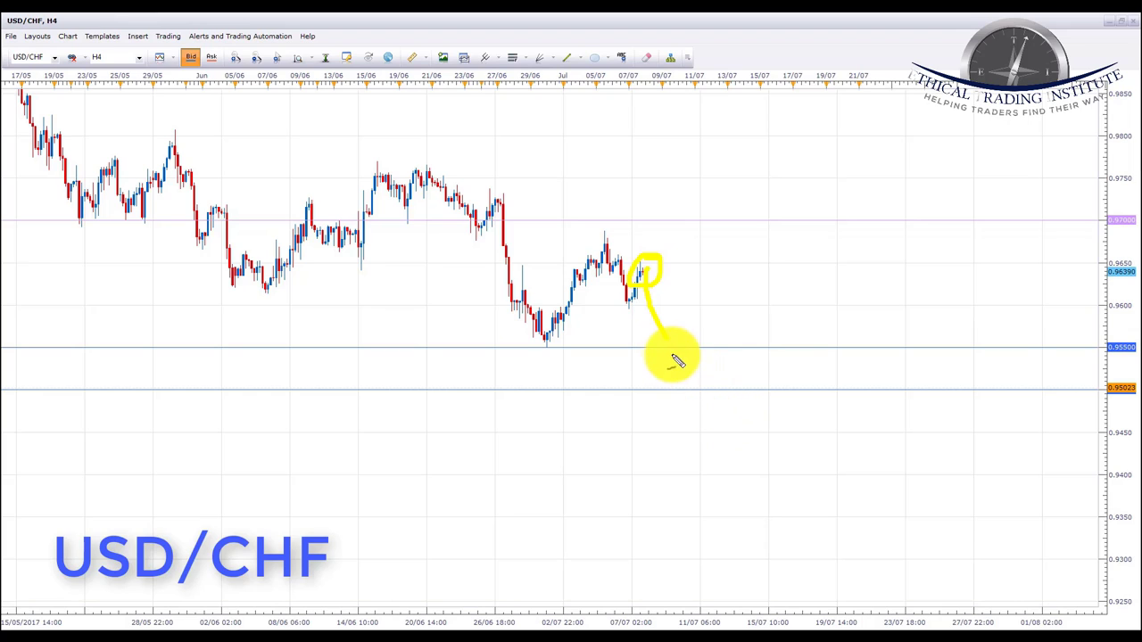
drag(672, 355, 682, 377)
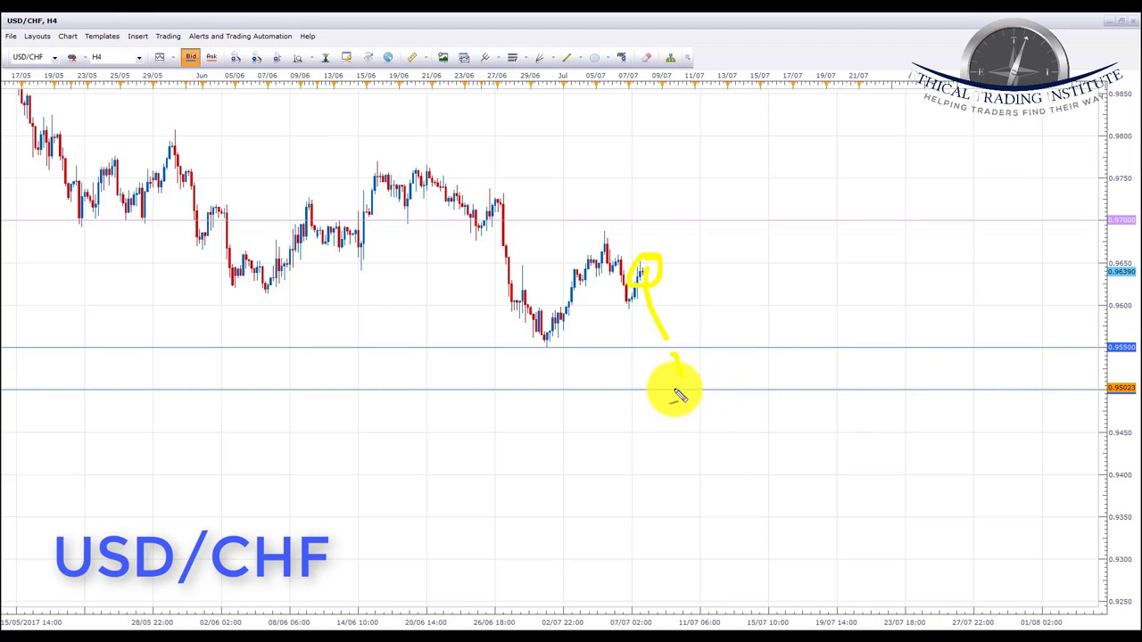
drag(674, 389, 721, 388)
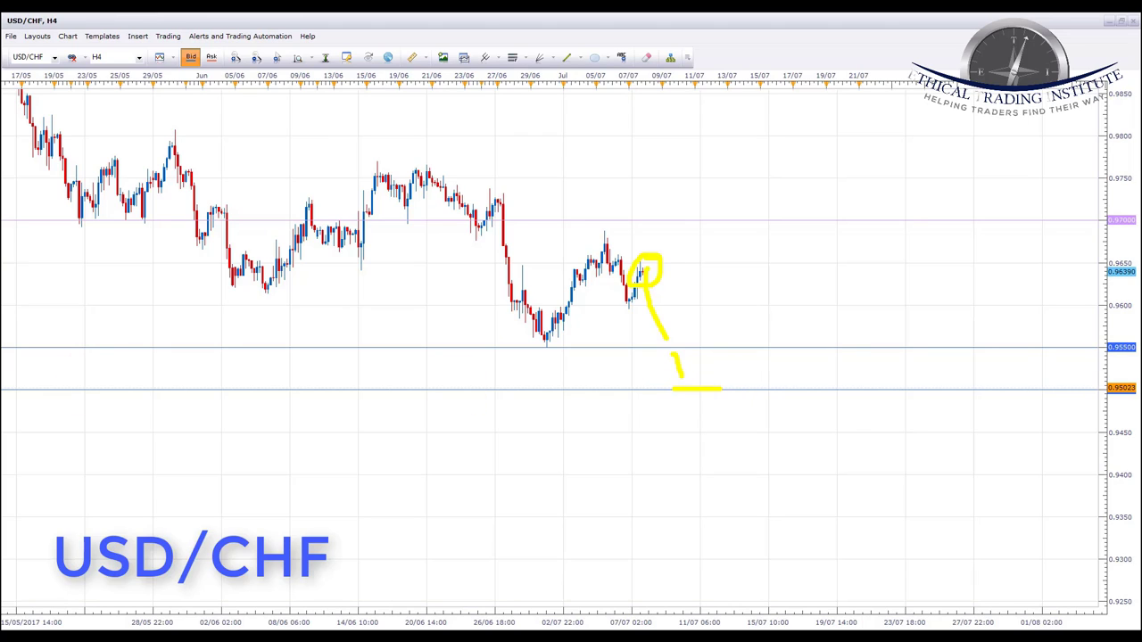
key(Escape)
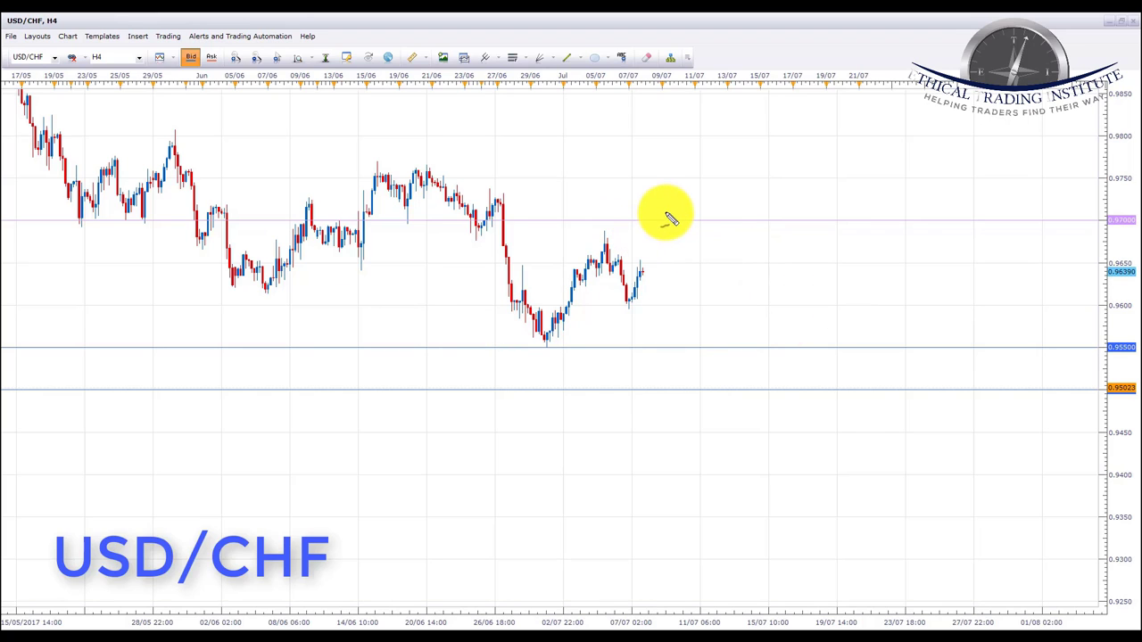
- Circle the purple 0.97000 level above current price and draw an arrow falling from it towards the 0.95500 level
mouse_move(669, 218)
mouse_down()
mouse_move(622, 217)
mouse_move(599, 237)
mouse_move(710, 239)
mouse_move(694, 222)
mouse_up()
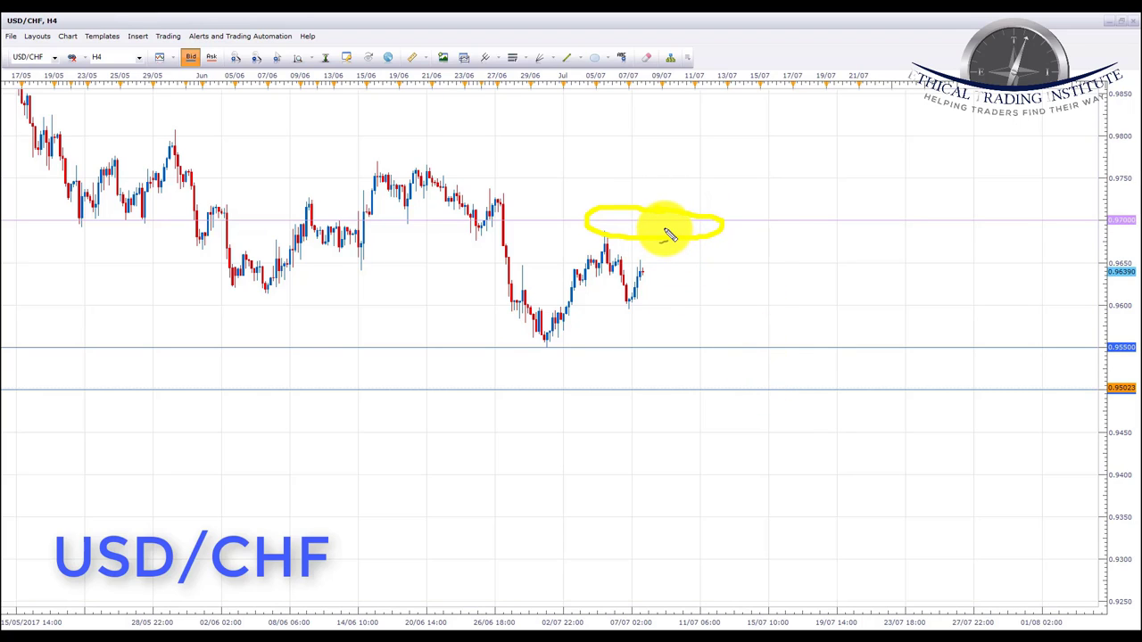
mouse_move(665, 230)
mouse_down()
mouse_move(721, 336)
mouse_move(693, 331)
mouse_move(741, 346)
mouse_up()
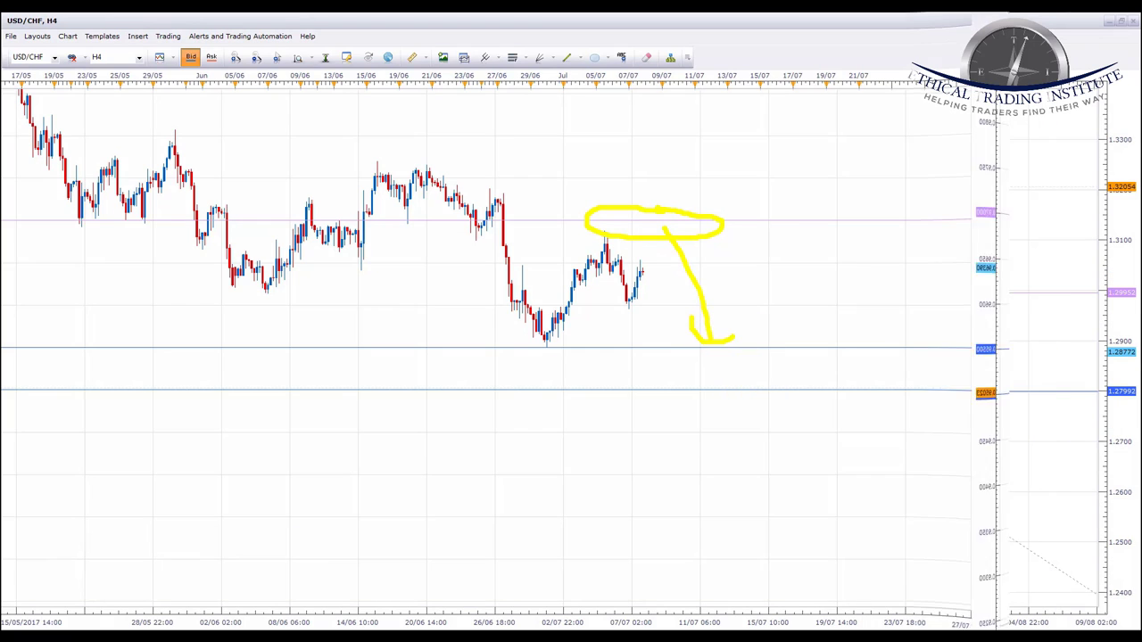
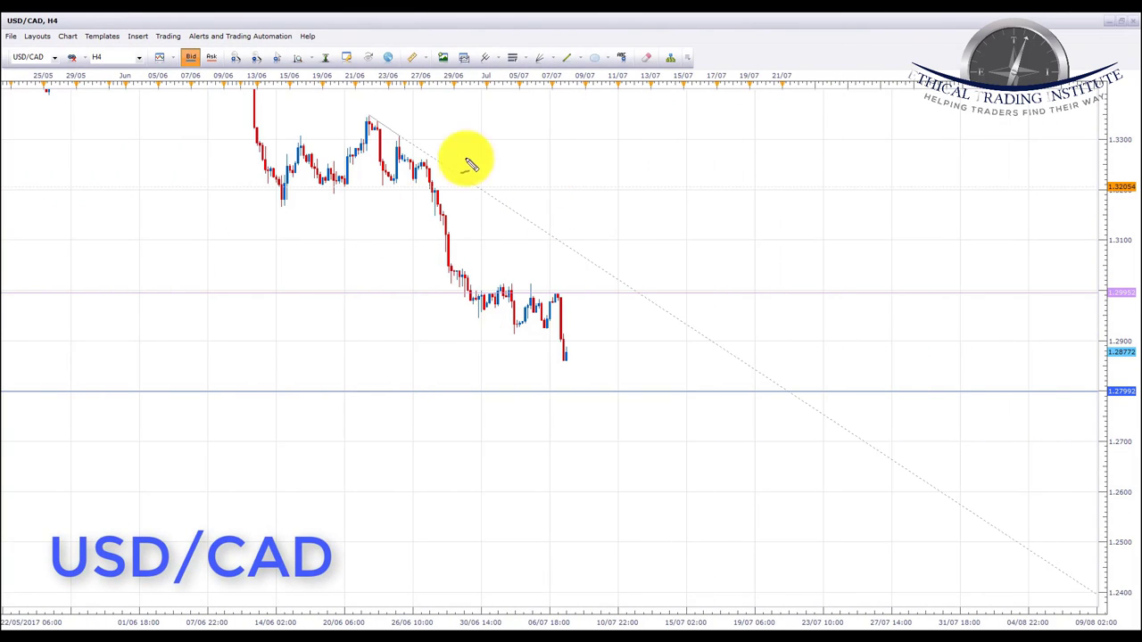
- On the USD/CAD H4 chart, trace the descending trendline, mark the upper and lower edges of the early-July range, and clear the marks
mouse_move(373, 117)
mouse_down()
mouse_move(512, 218)
mouse_move(688, 312)
mouse_up()
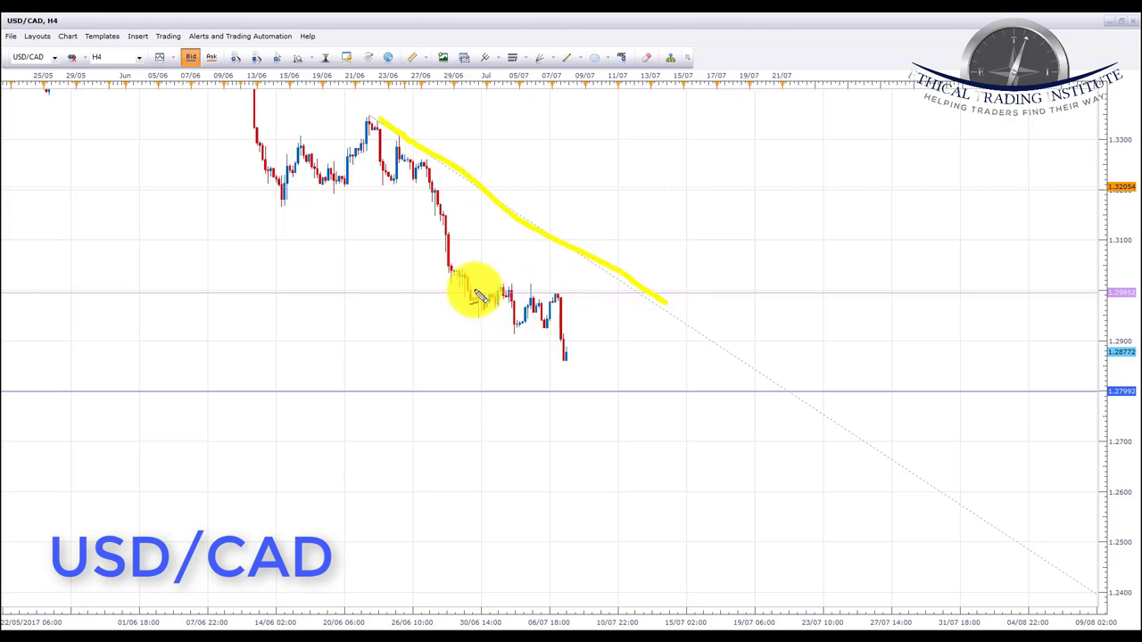
drag(446, 292, 589, 293)
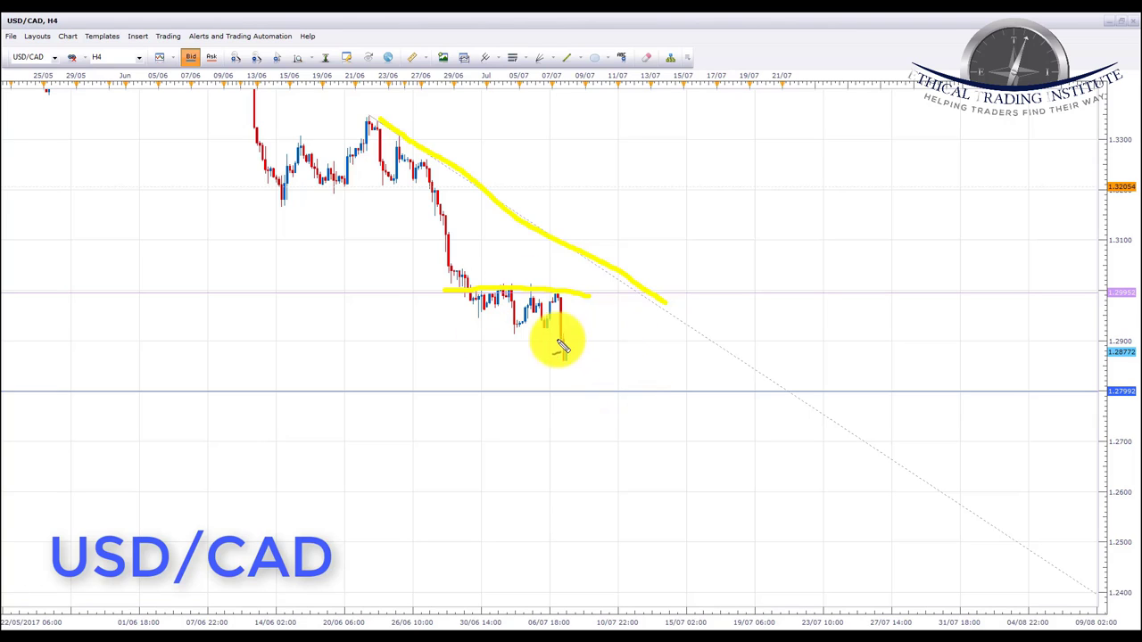
drag(466, 321, 580, 321)
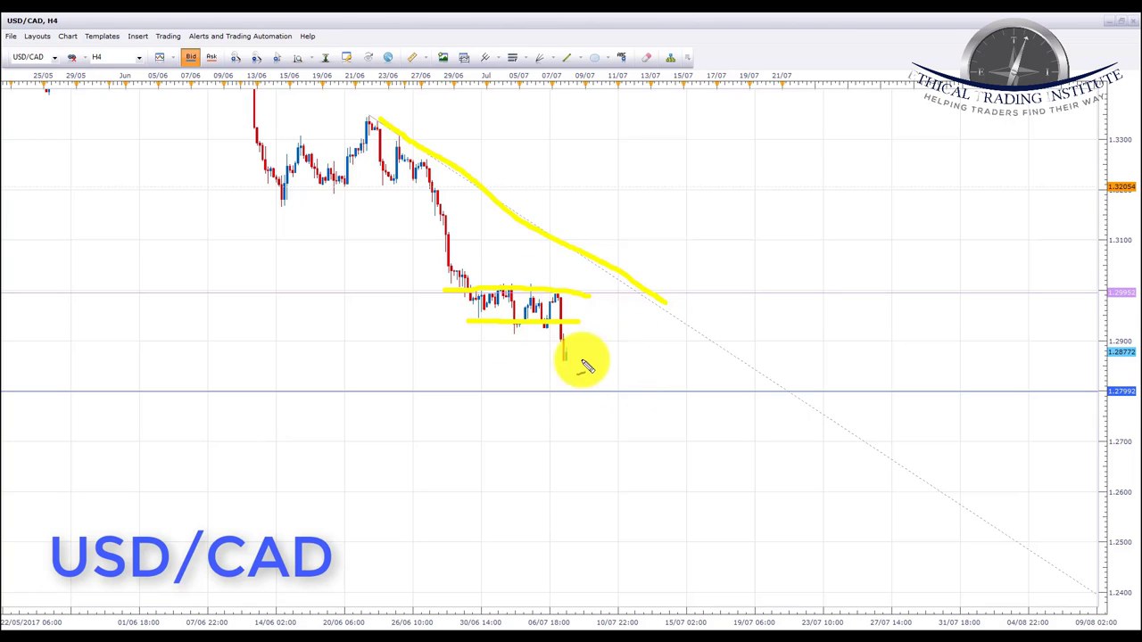
key(Escape)
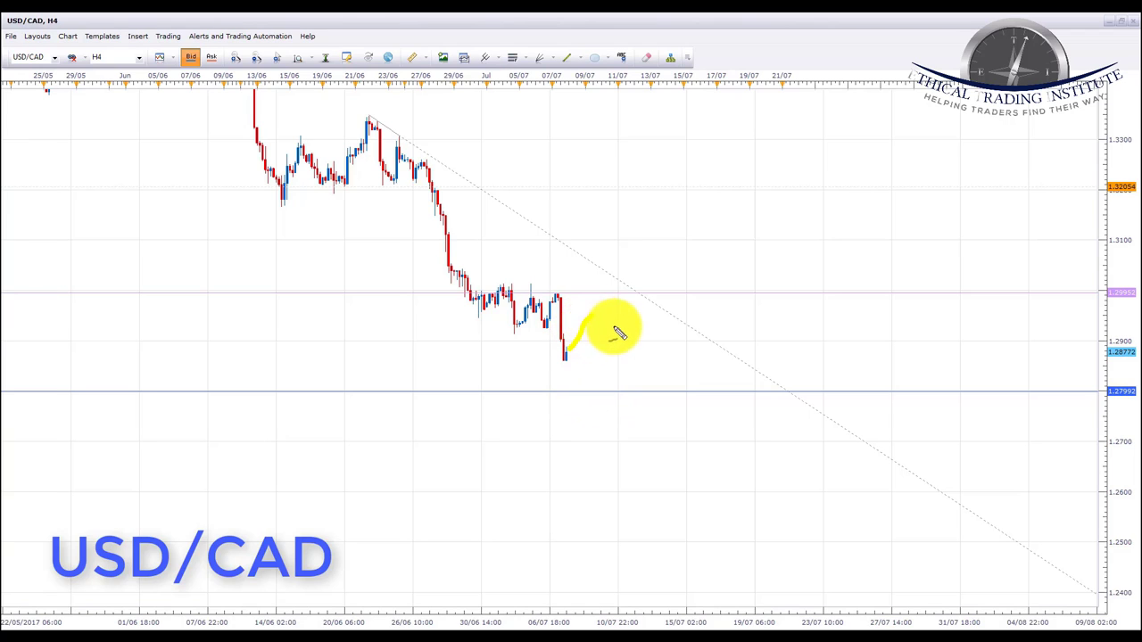
- Circle the end of a sketched pullback from current USD/CAD price below the purple 1.29952 level, and highlight the 1.27992 level
mouse_move(584, 312)
mouse_down()
mouse_move(591, 326)
mouse_move(604, 312)
mouse_move(582, 317)
mouse_up()
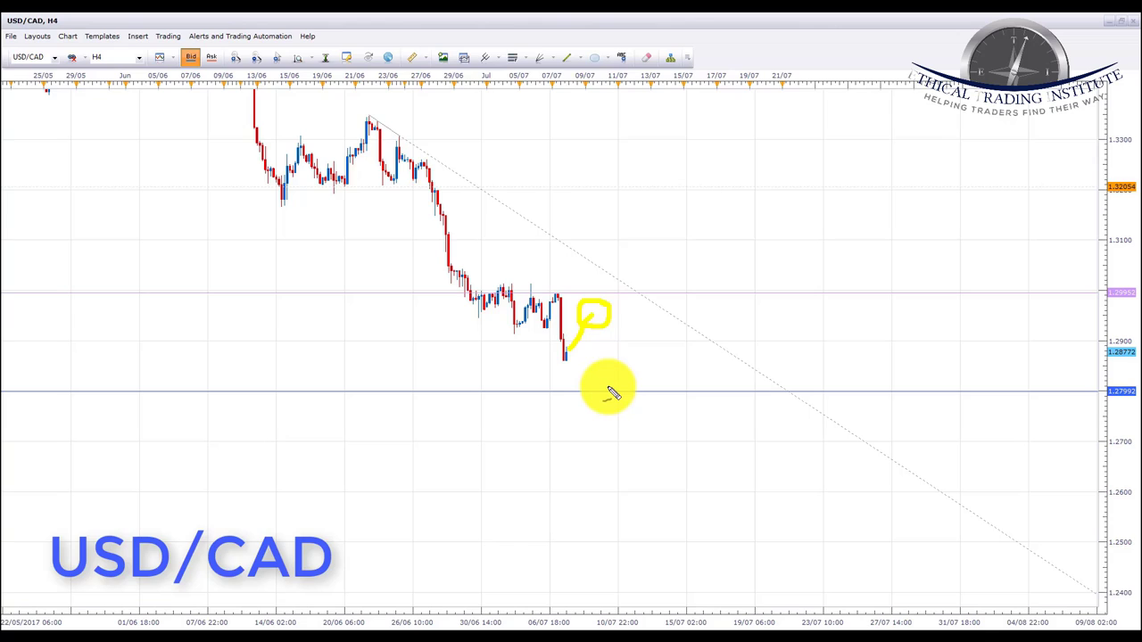
drag(562, 391, 660, 393)
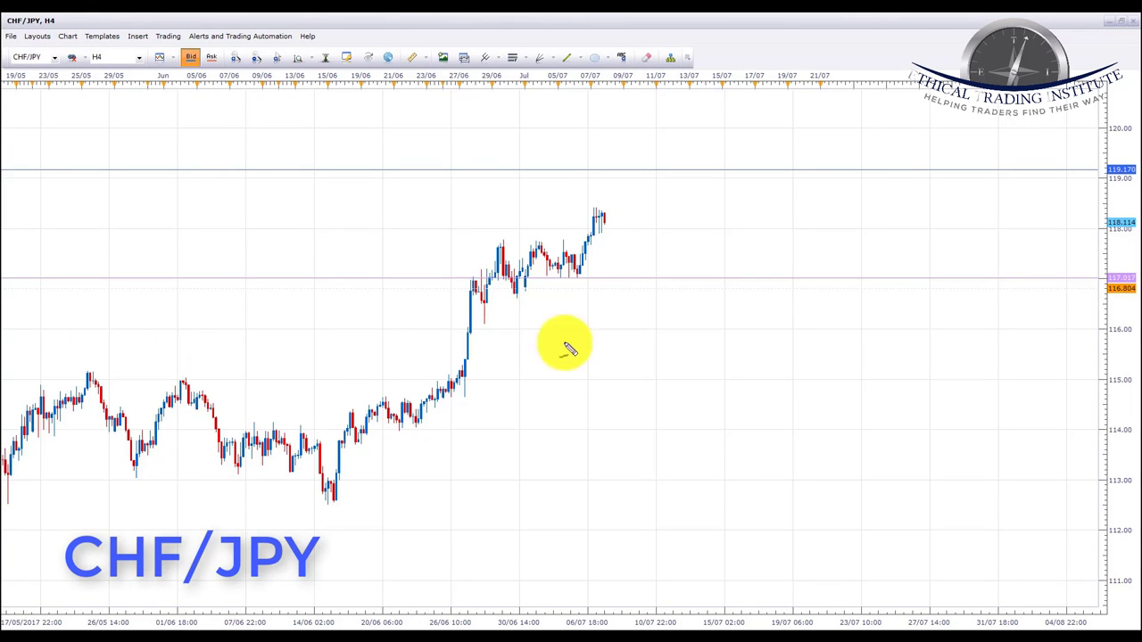
- On the CHF/JPY H4 chart, outline the recent triangle's flat top and rising base, underline current price, and clear the marks
drag(501, 242, 604, 246)
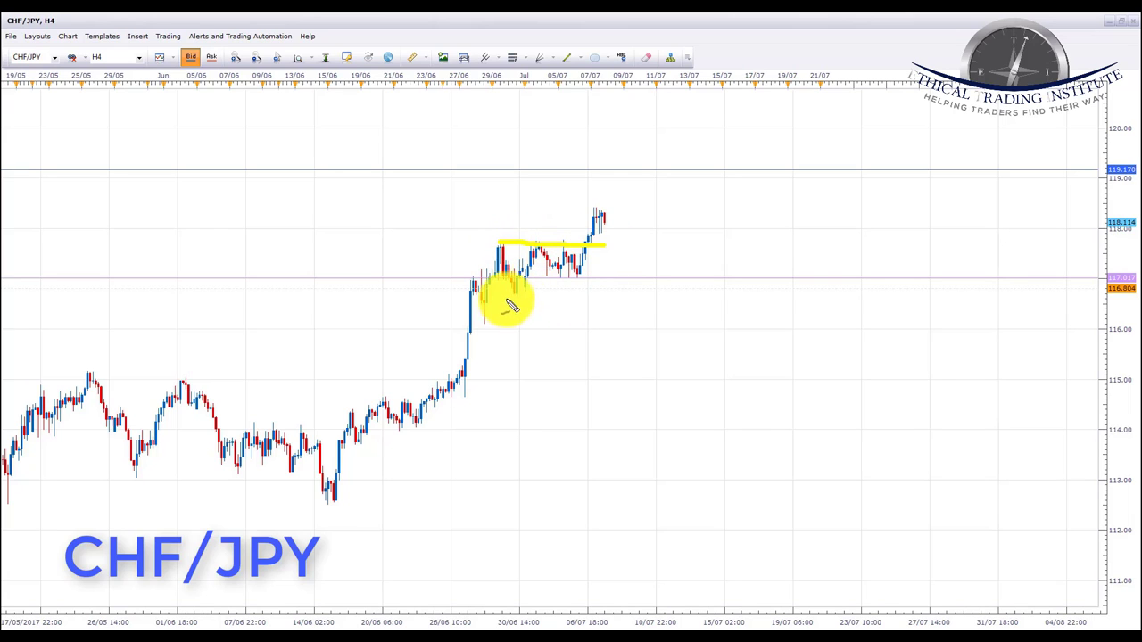
mouse_move(479, 315)
mouse_down()
mouse_move(573, 287)
mouse_move(633, 248)
mouse_up()
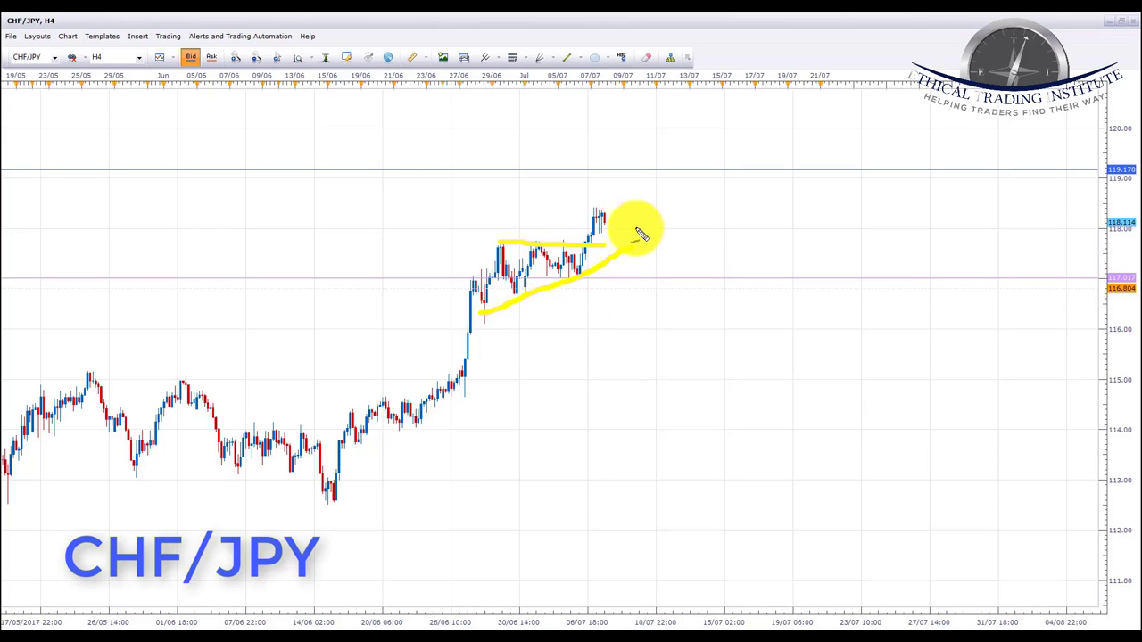
drag(587, 220, 625, 221)
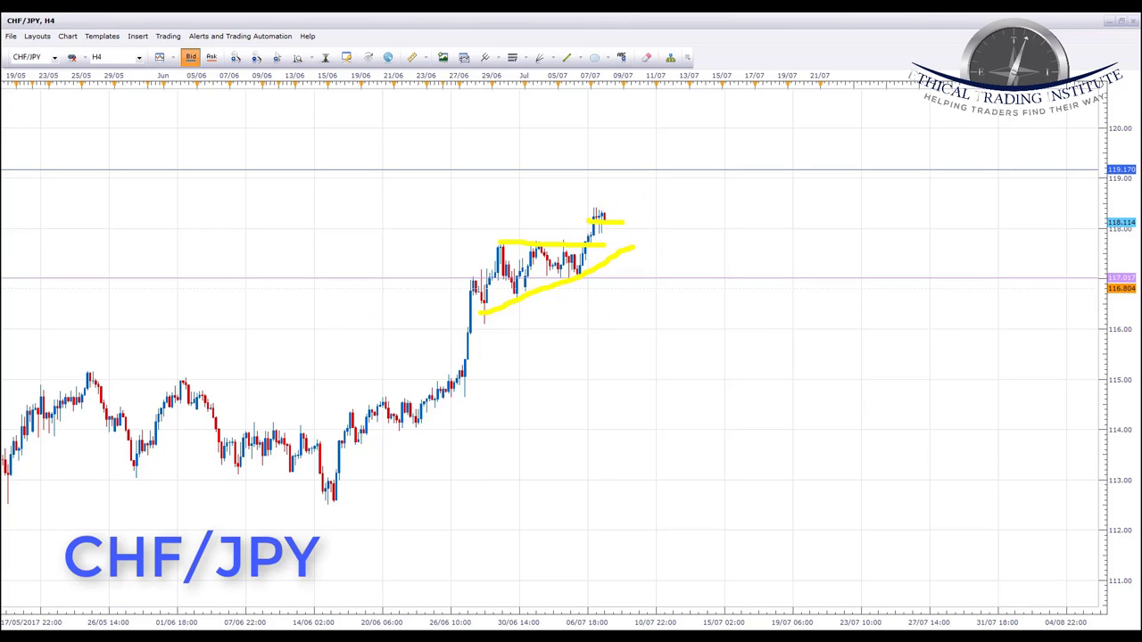
key(e)
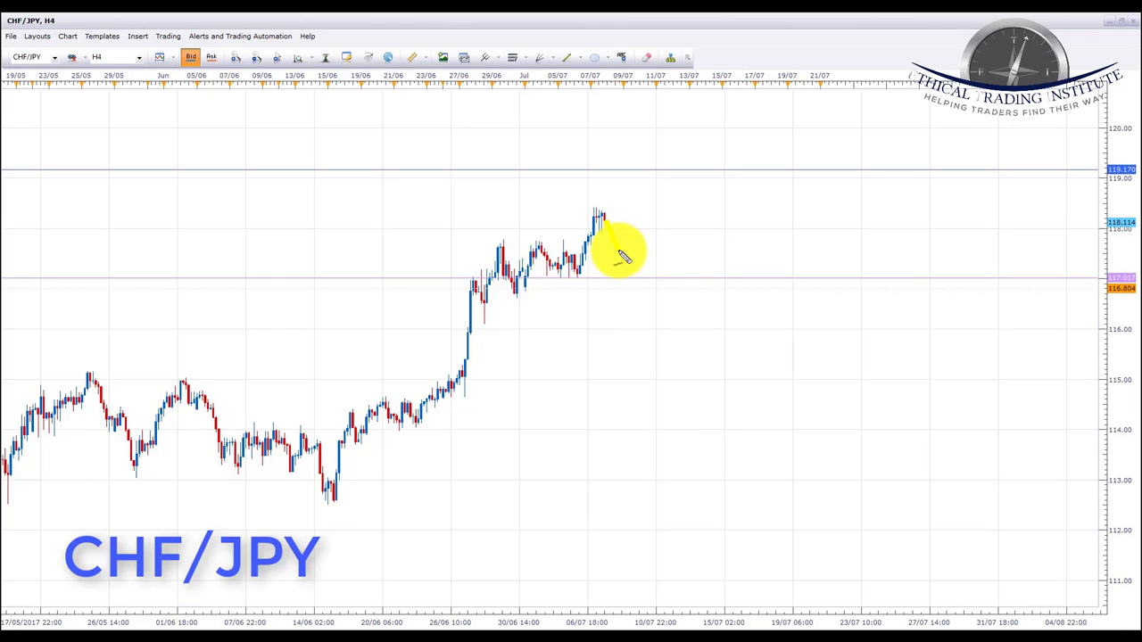
- Sketch a circled dip from current CHF/JPY price and a rise to the highlighted 119.170 level, marking the triangle's top and rising base
drag(495, 244, 612, 250)
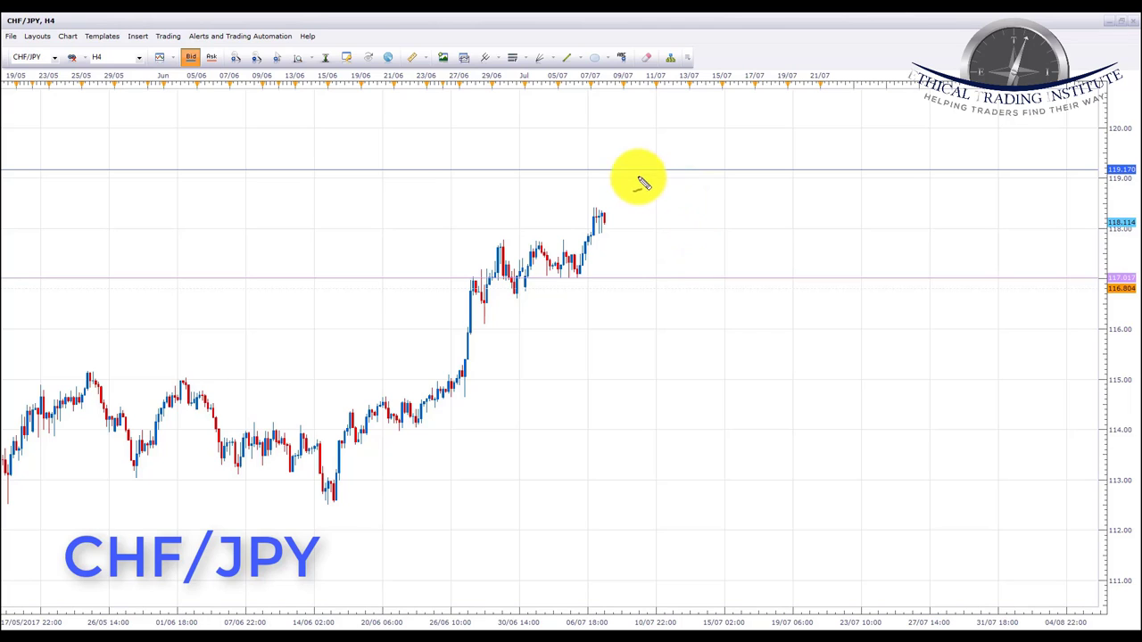
drag(573, 169, 684, 169)
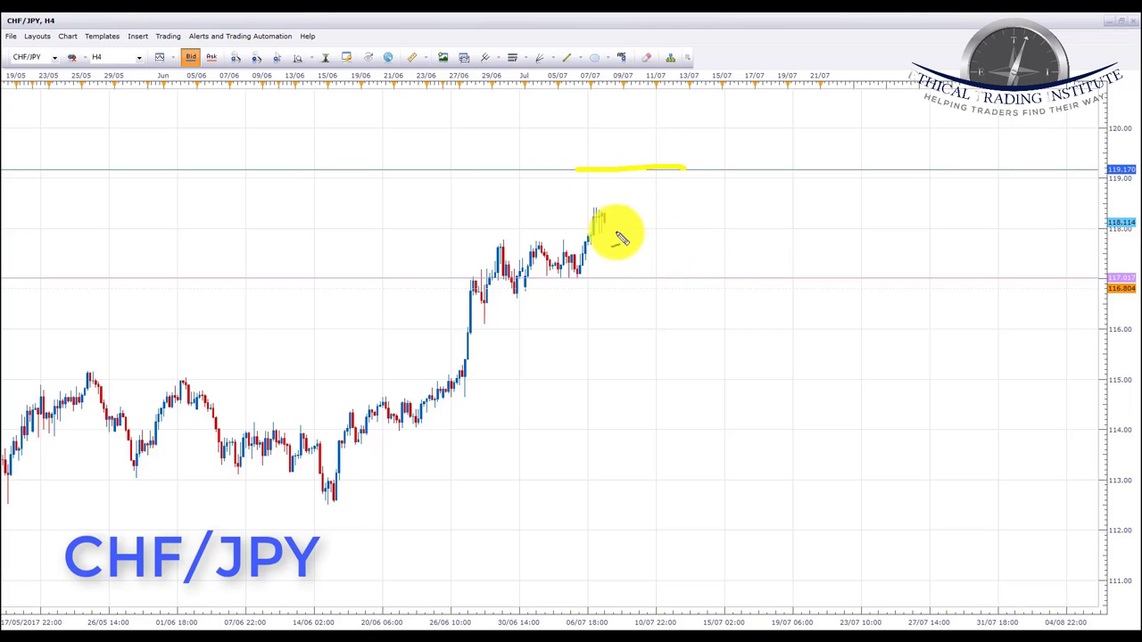
mouse_move(606, 218)
mouse_down()
mouse_move(626, 254)
mouse_move(607, 255)
mouse_move(643, 257)
mouse_move(663, 235)
mouse_move(668, 171)
mouse_up()
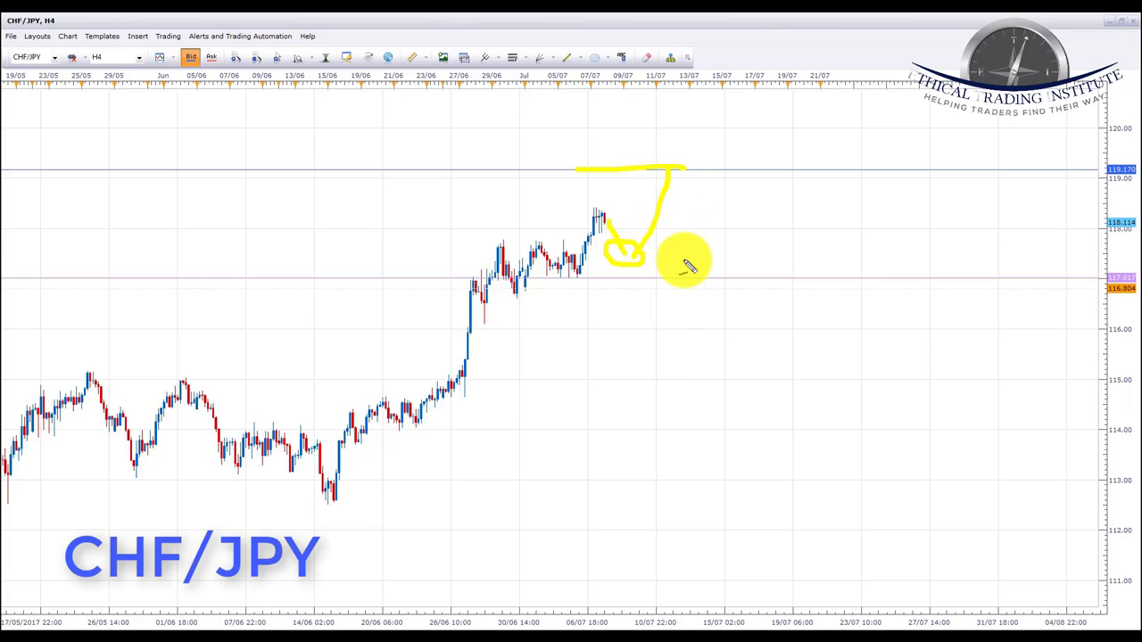
mouse_move(488, 245)
mouse_down()
mouse_move(548, 243)
mouse_move(598, 268)
mouse_up()
drag(480, 322, 629, 259)
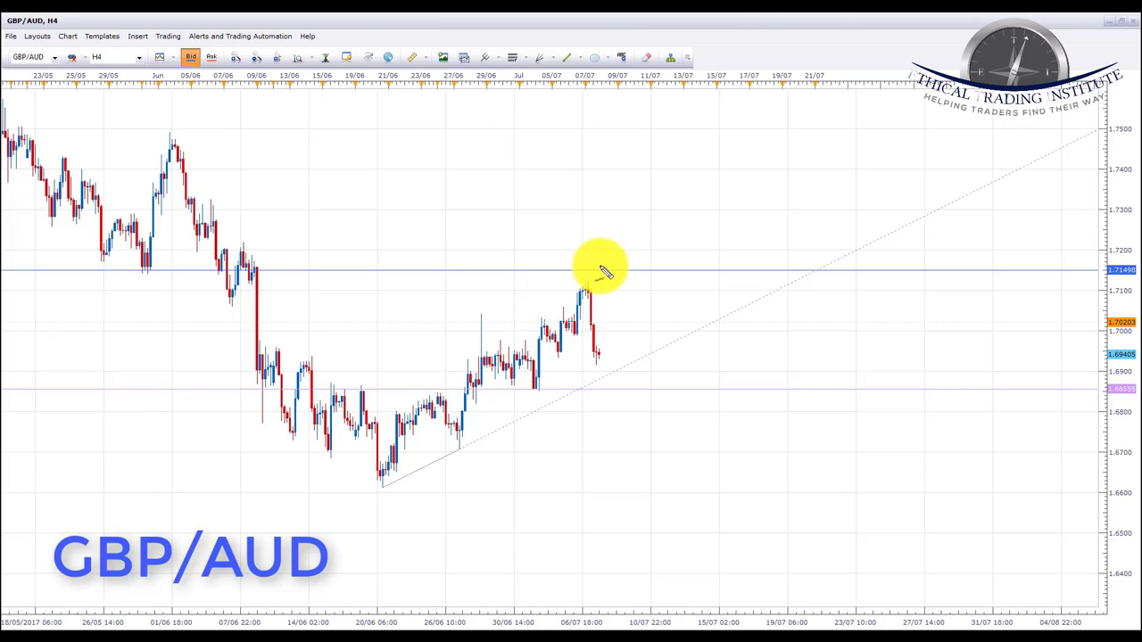
- On the GBP/AUD H4 chart, circle the current price and sketch a rise from it to the highlighted 1.71490 level
drag(553, 271, 629, 271)
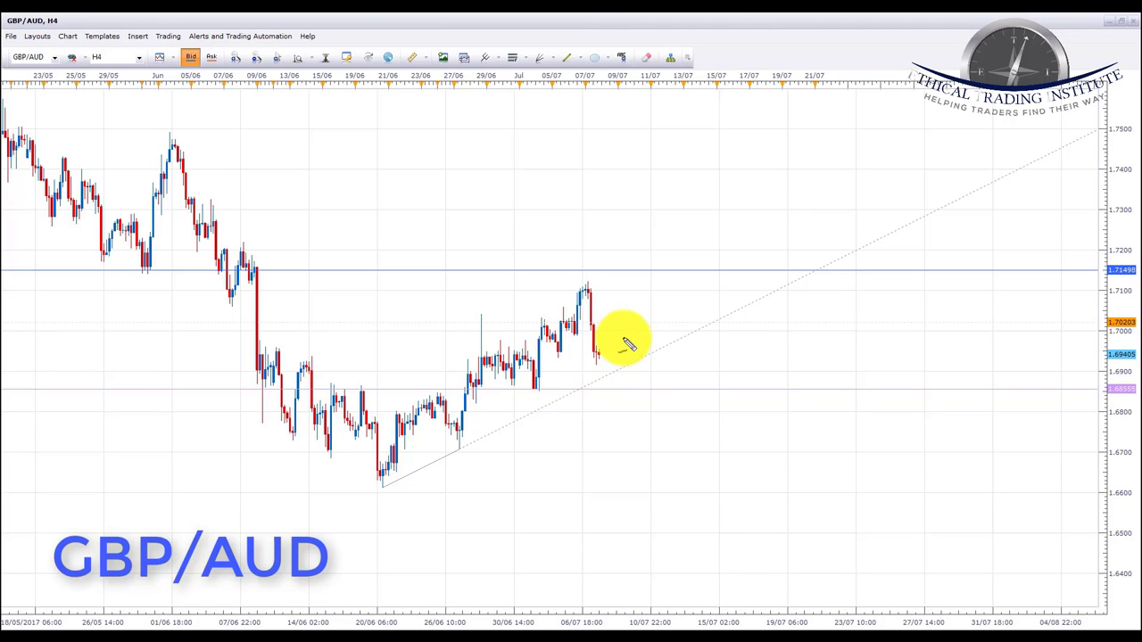
mouse_move(625, 341)
mouse_down()
mouse_move(591, 337)
mouse_move(592, 365)
mouse_move(618, 370)
mouse_move(630, 344)
mouse_up()
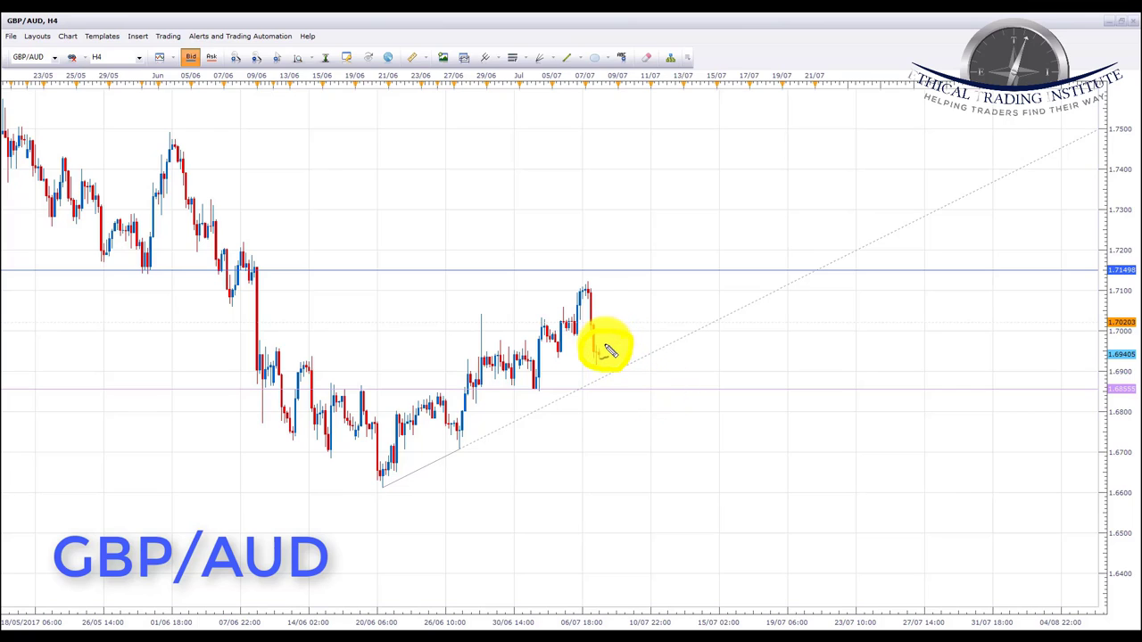
drag(603, 355, 644, 267)
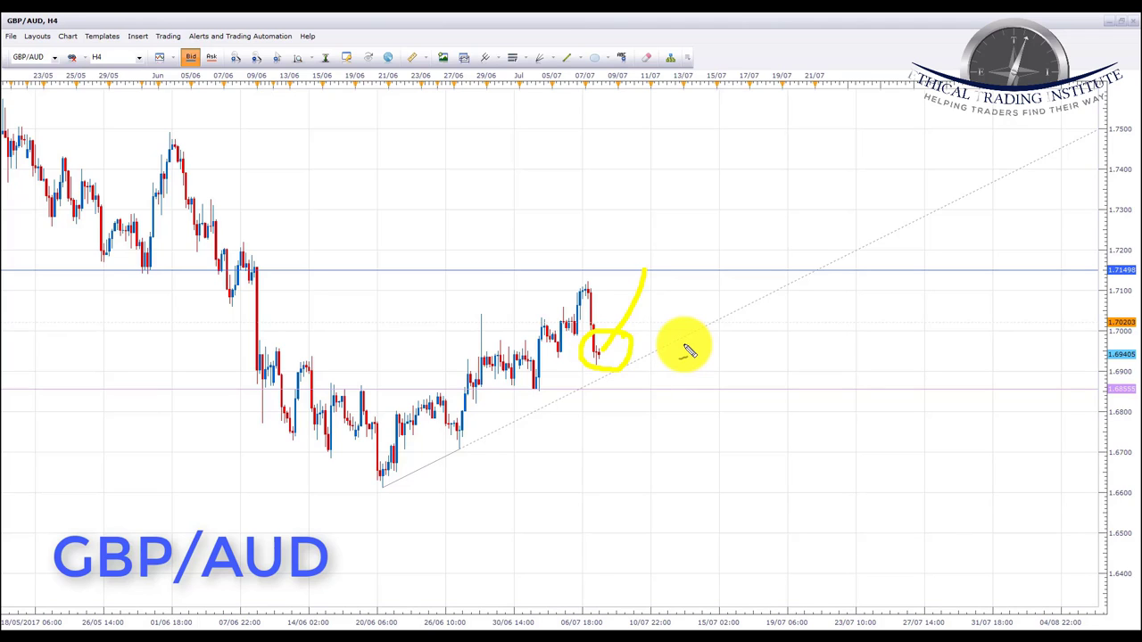
drag(604, 265, 675, 271)
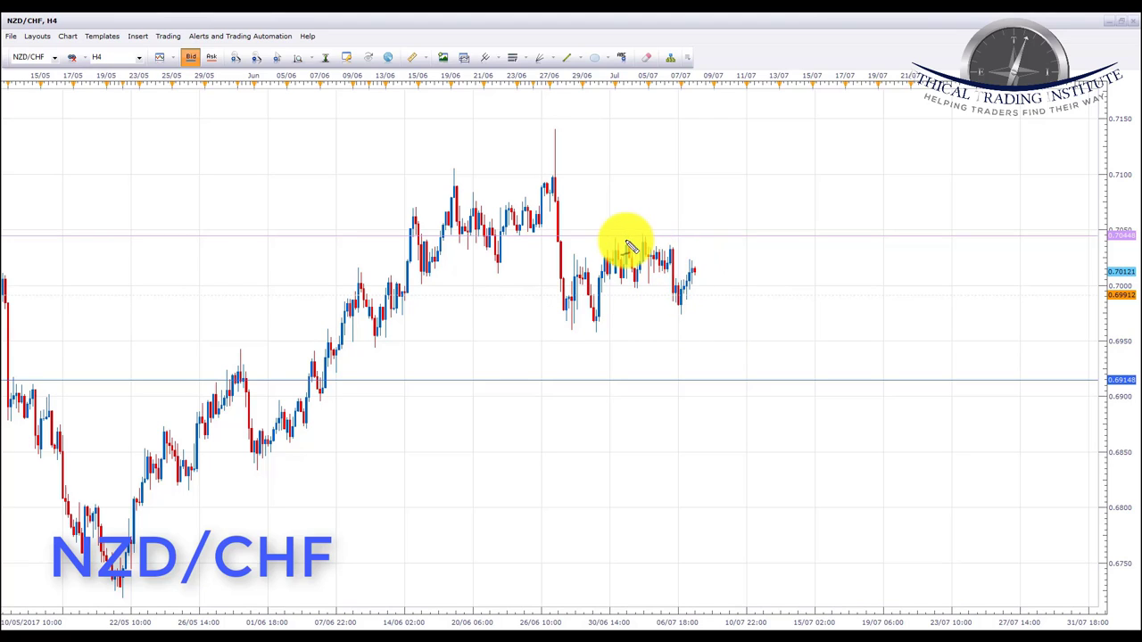
- On the NZD/CHF H4 chart, mark the purple 0.70448 level, sketch a drop from circled current price to 0.69148, and clear the marks
mouse_move(579, 237)
mouse_down()
mouse_move(723, 235)
mouse_move(635, 242)
mouse_move(655, 221)
mouse_up()
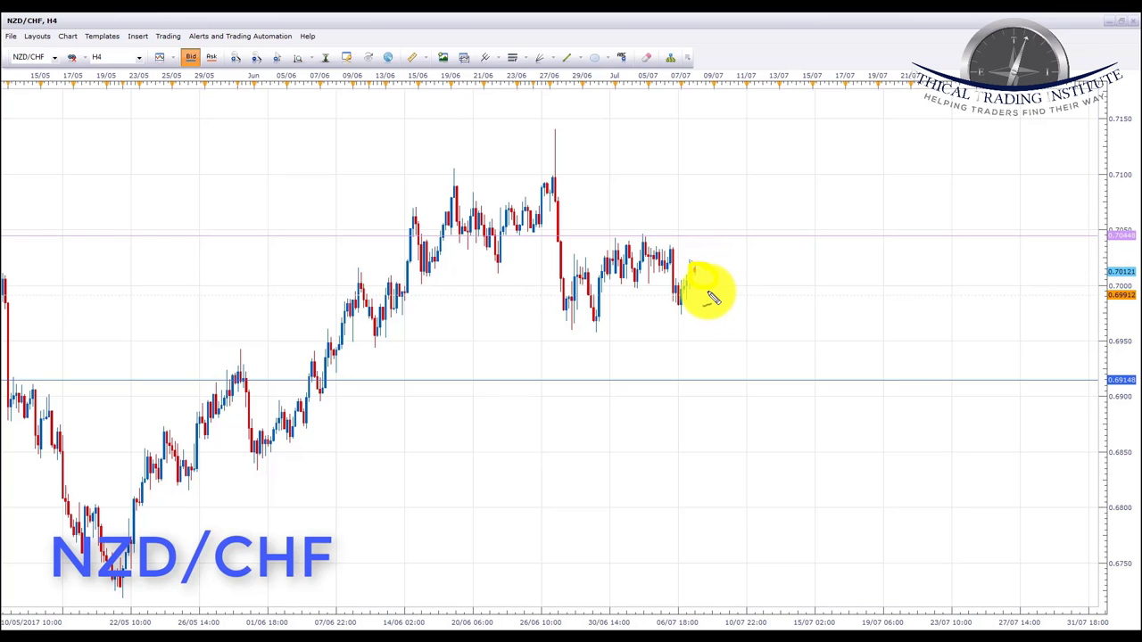
mouse_move(703, 288)
mouse_down()
mouse_move(701, 276)
mouse_move(741, 376)
mouse_up()
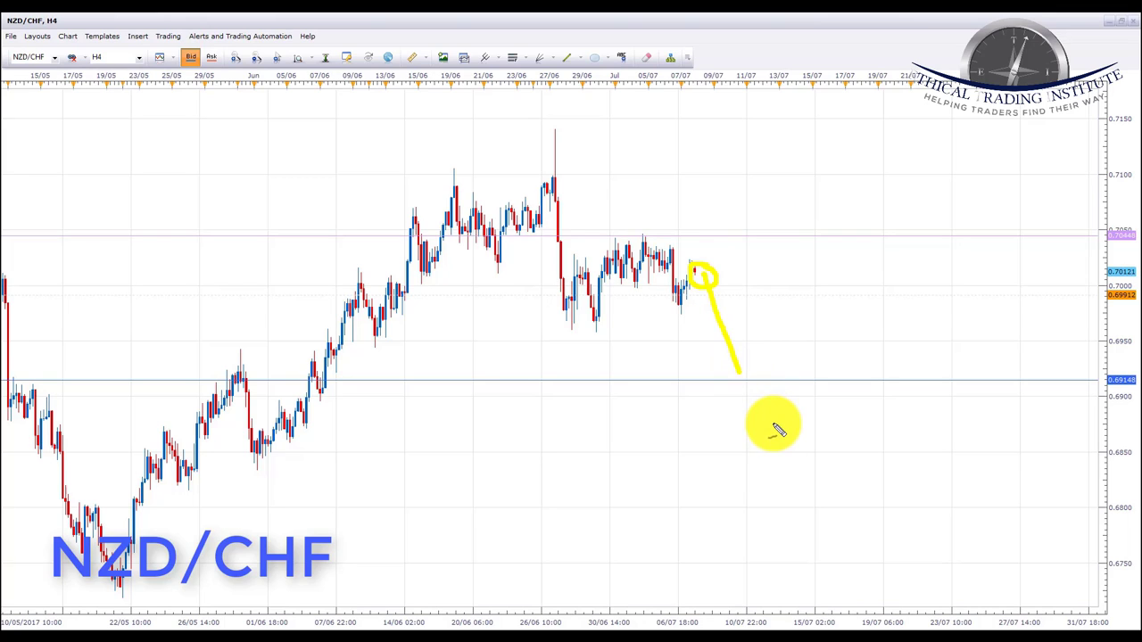
drag(709, 382, 764, 382)
key(Escape)
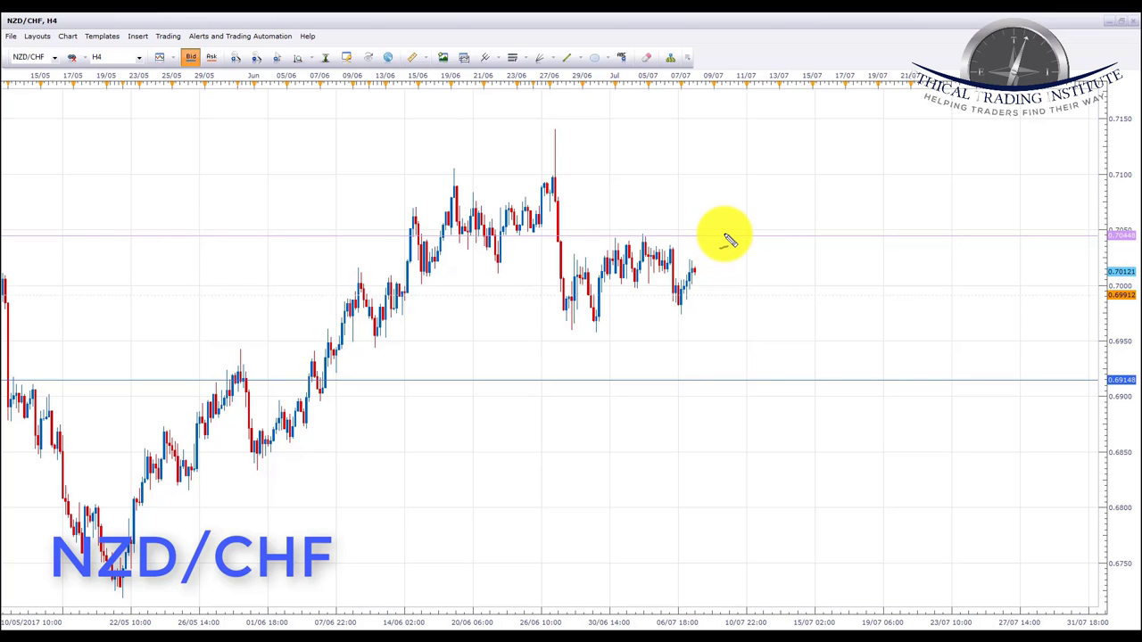
- Circle the purple level just above current NZD/CHF price and sketch a drop from it towards the highlighted 0.69148 level
mouse_move(727, 227)
mouse_down()
mouse_move(676, 242)
mouse_move(704, 256)
mouse_up()
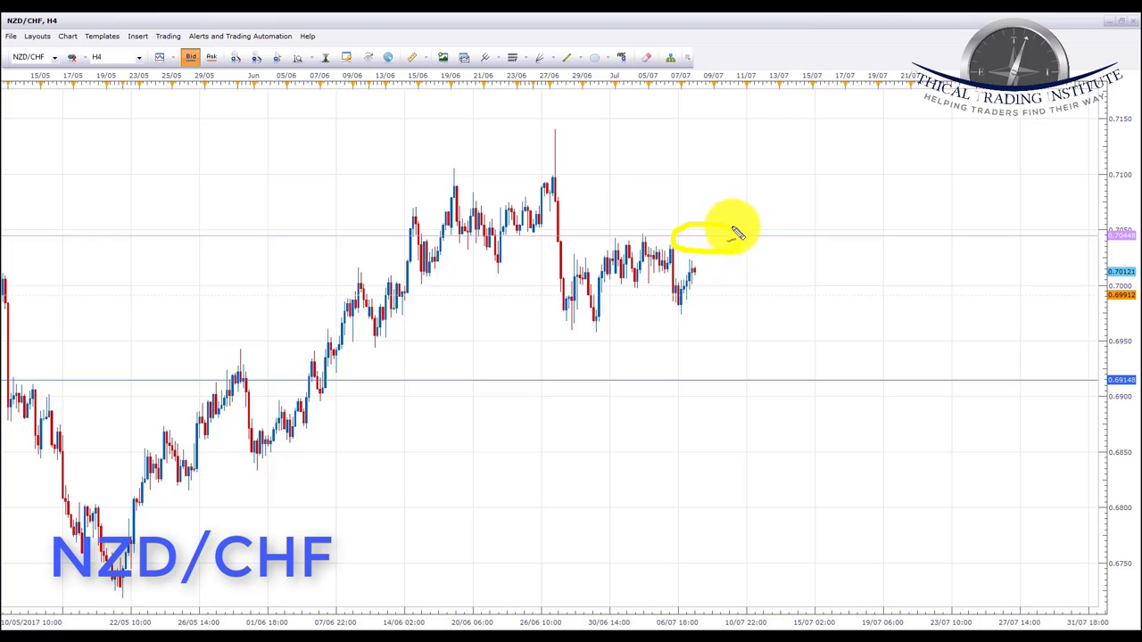
drag(730, 243, 737, 225)
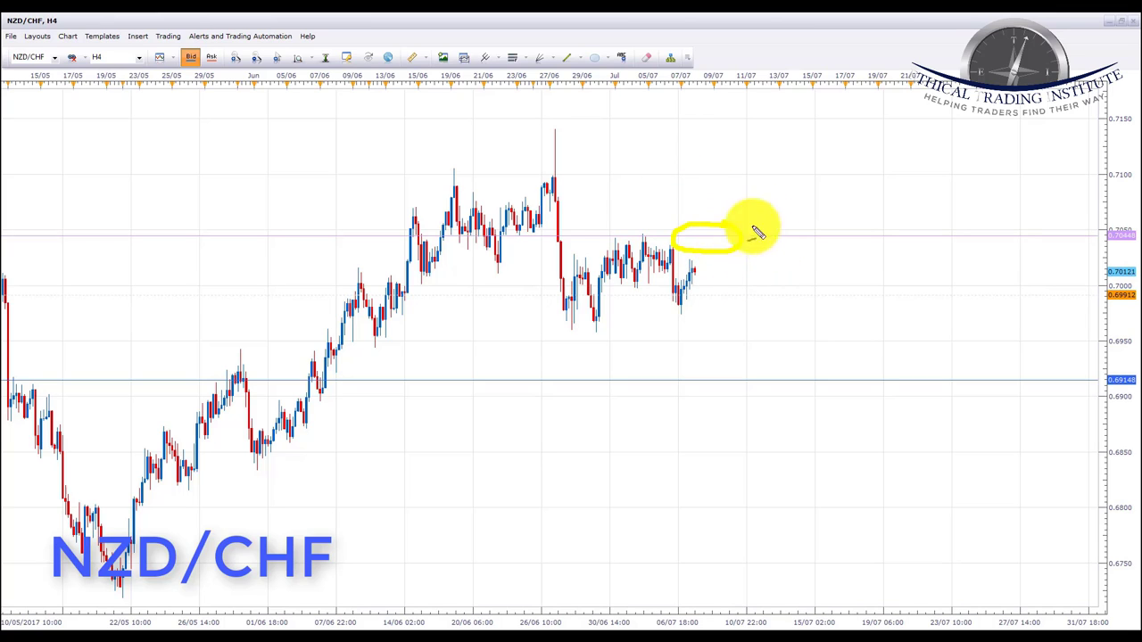
drag(709, 245, 760, 361)
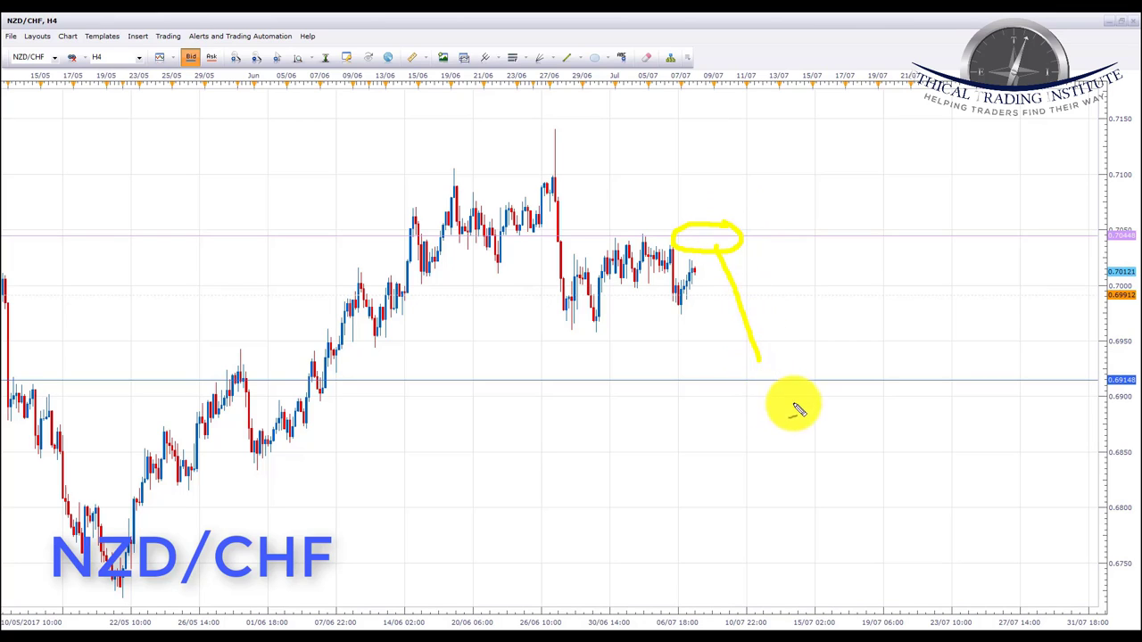
drag(699, 380, 810, 382)
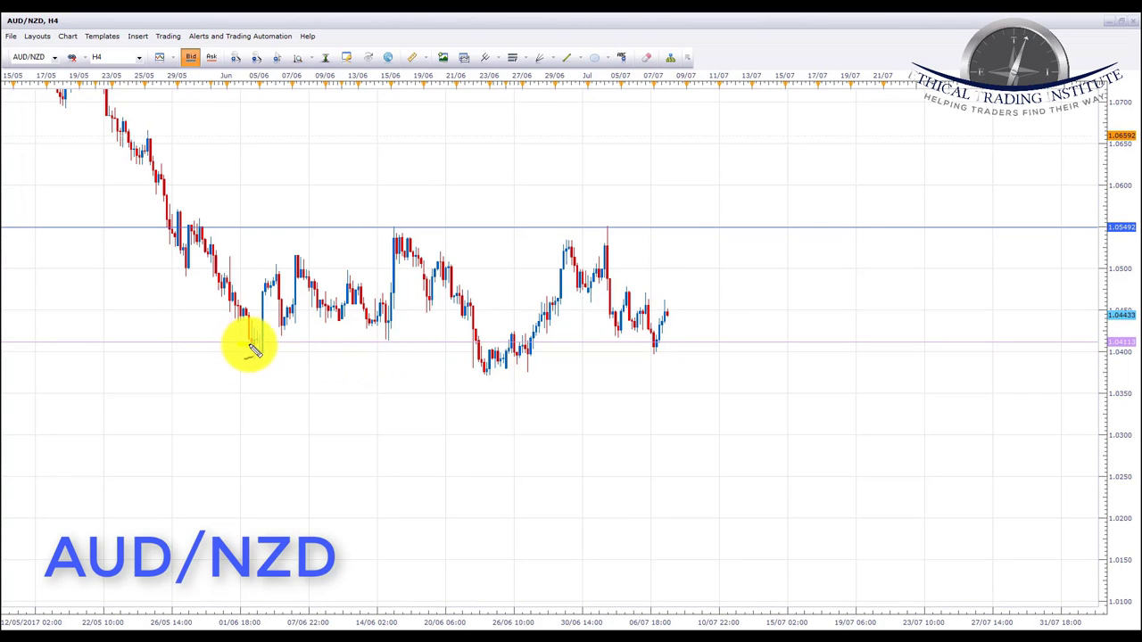
- On the AUD/NZD H4 chart, underline the three June price reactions along the purple 1.04113 level and circle the latest low there
drag(239, 344, 272, 344)
drag(378, 344, 410, 344)
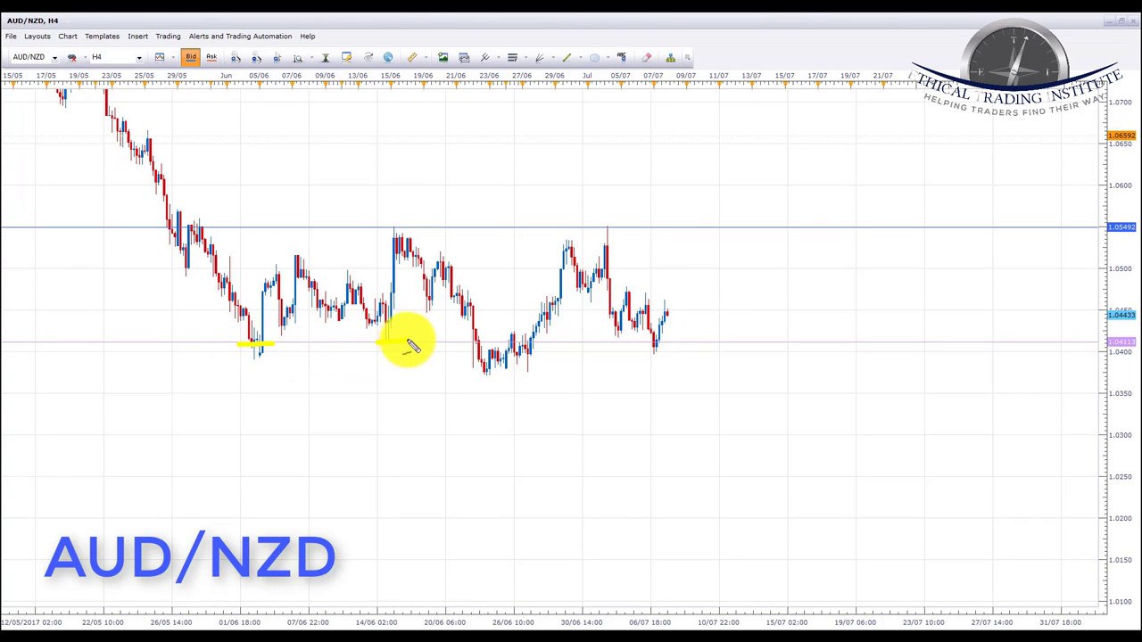
drag(498, 345, 546, 337)
mouse_move(651, 342)
mouse_down()
mouse_move(673, 331)
mouse_move(640, 339)
mouse_move(668, 349)
mouse_move(658, 342)
mouse_up()
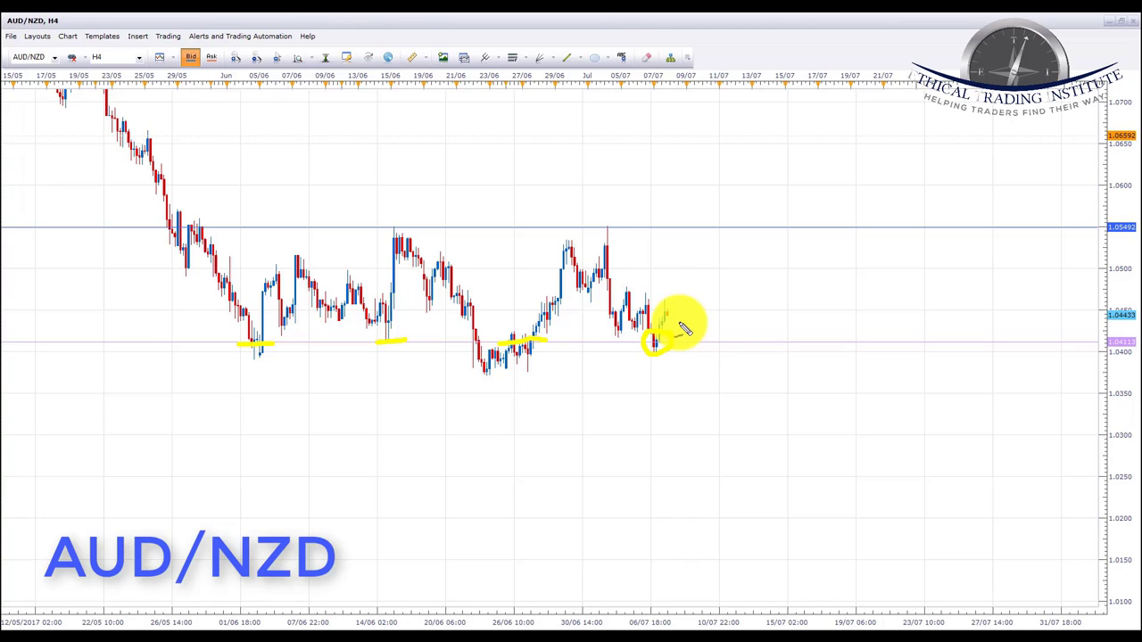
- Draw an arrow rising from current AUD/NZD price to the 1.05492 level, underline the past highs along that level, and clear all marks
drag(682, 328, 704, 243)
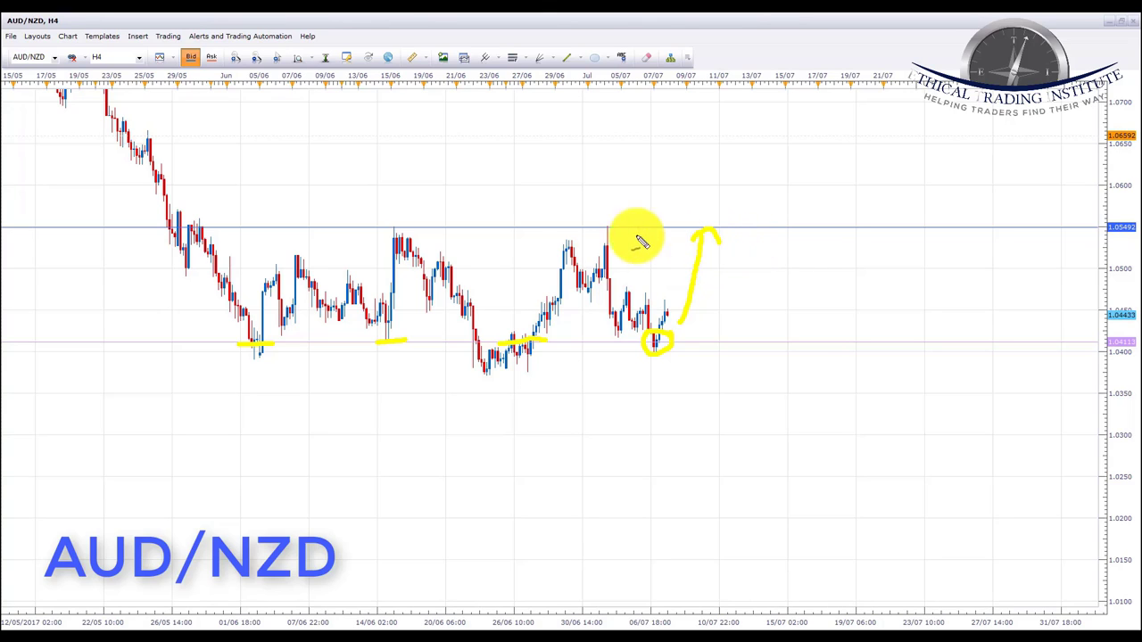
drag(335, 227, 415, 228)
drag(571, 229, 635, 228)
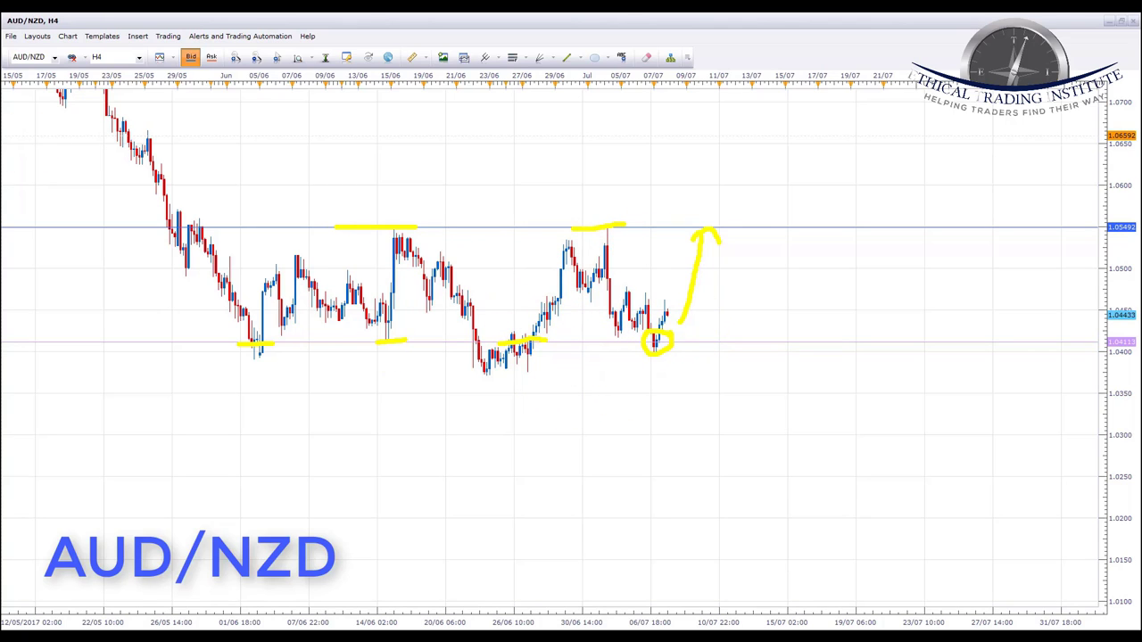
key(Escape)
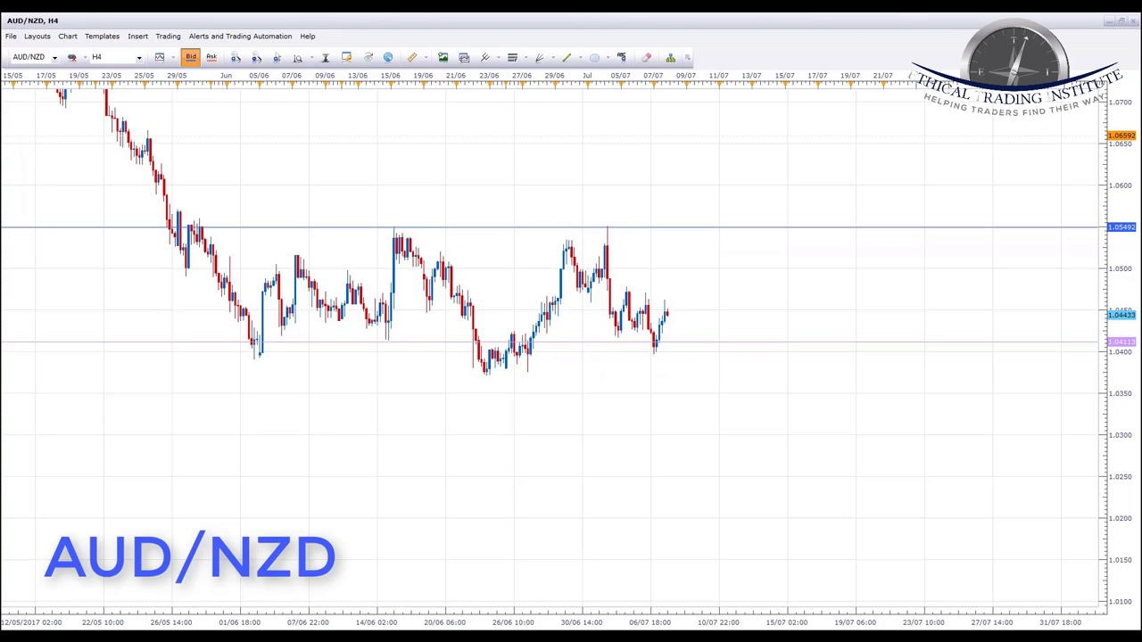